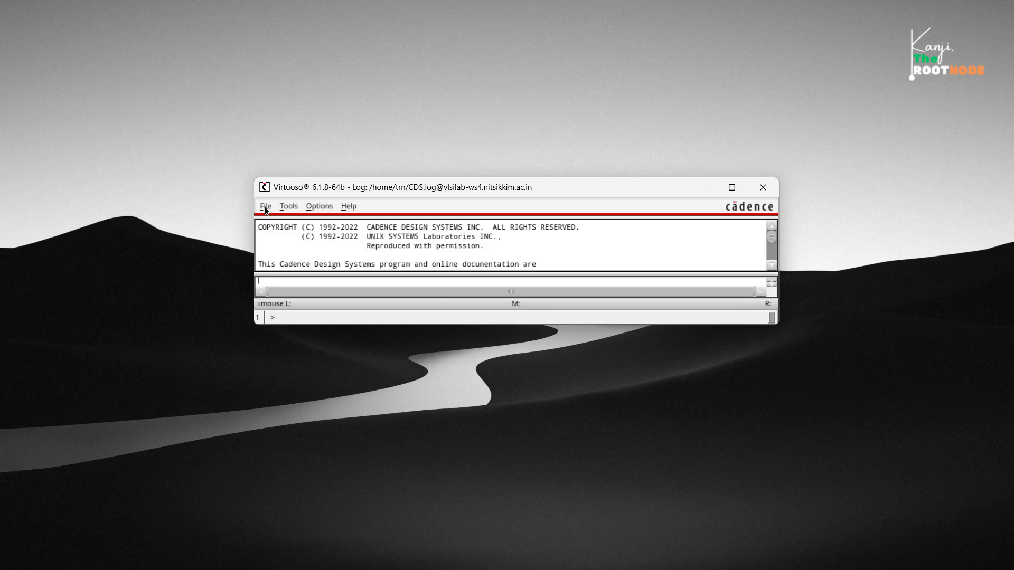
# Create a new library named trn, set to attach to an existing technology library.
pyautogui.click(265, 207)
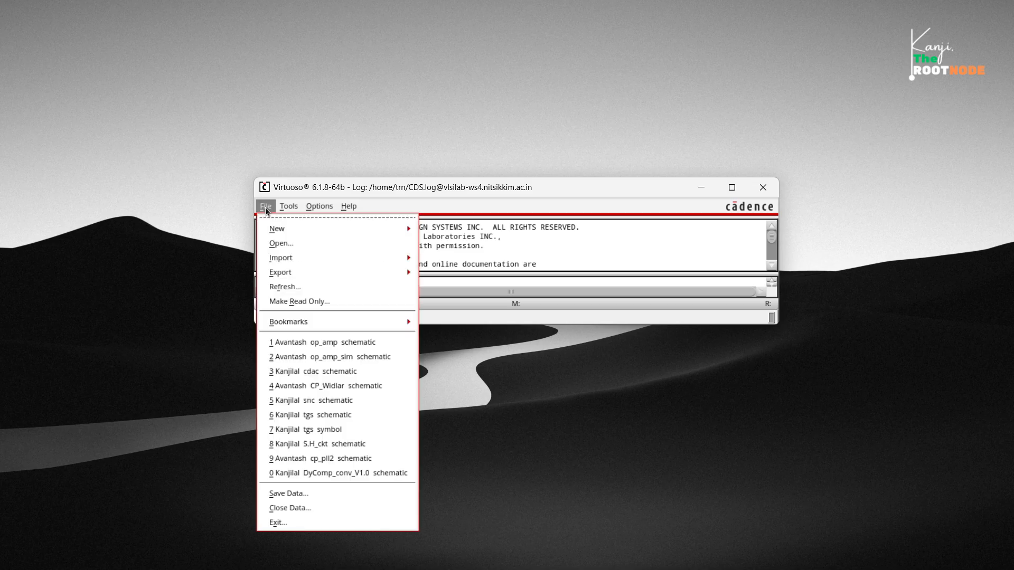
pyautogui.moveTo(298, 234)
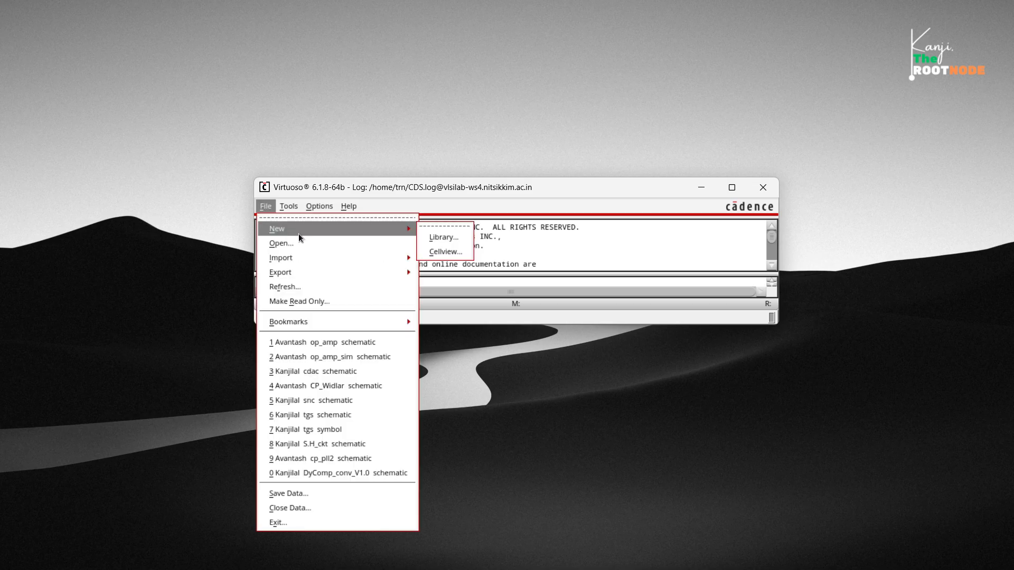
pyautogui.click(437, 237)
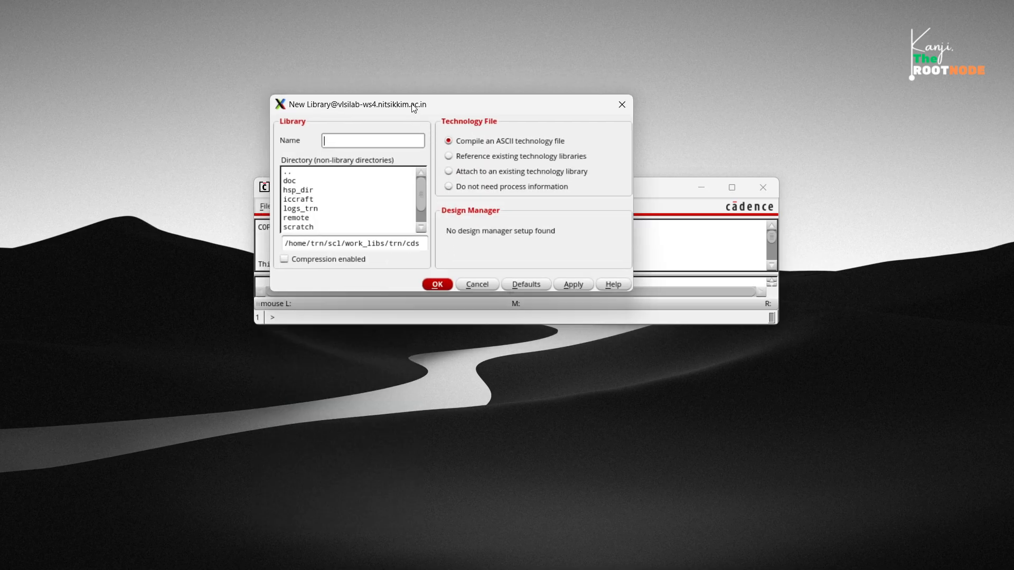
pyautogui.moveTo(414, 108); pyautogui.dragTo(428, 149)
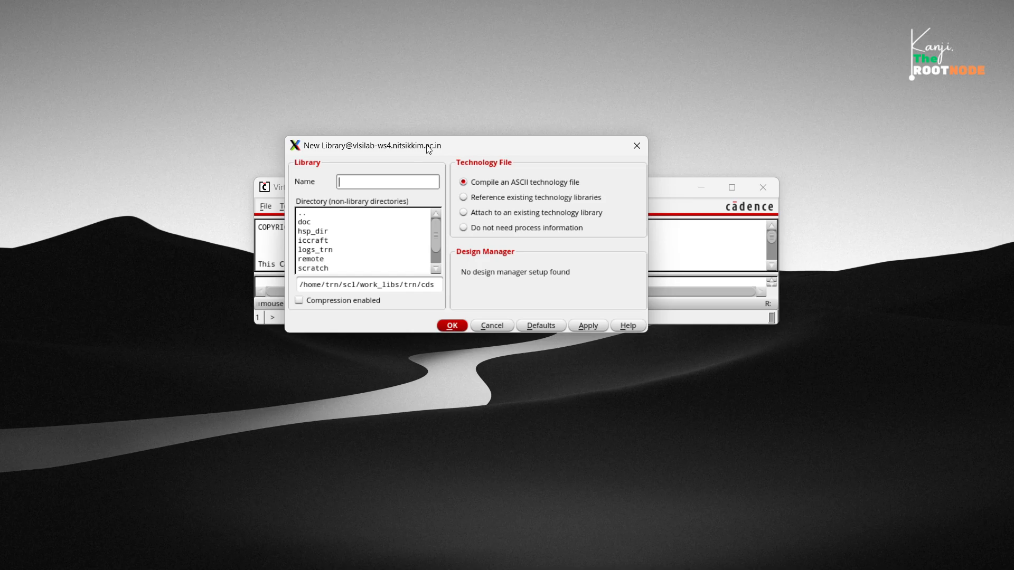
pyautogui.write('trn')
pyautogui.click(466, 215)
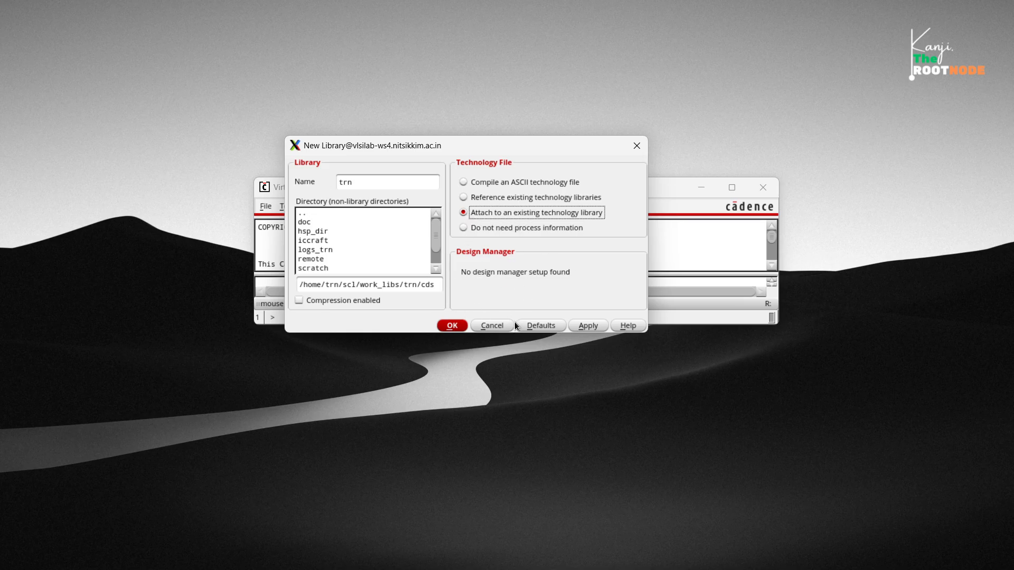
pyautogui.click(587, 326)
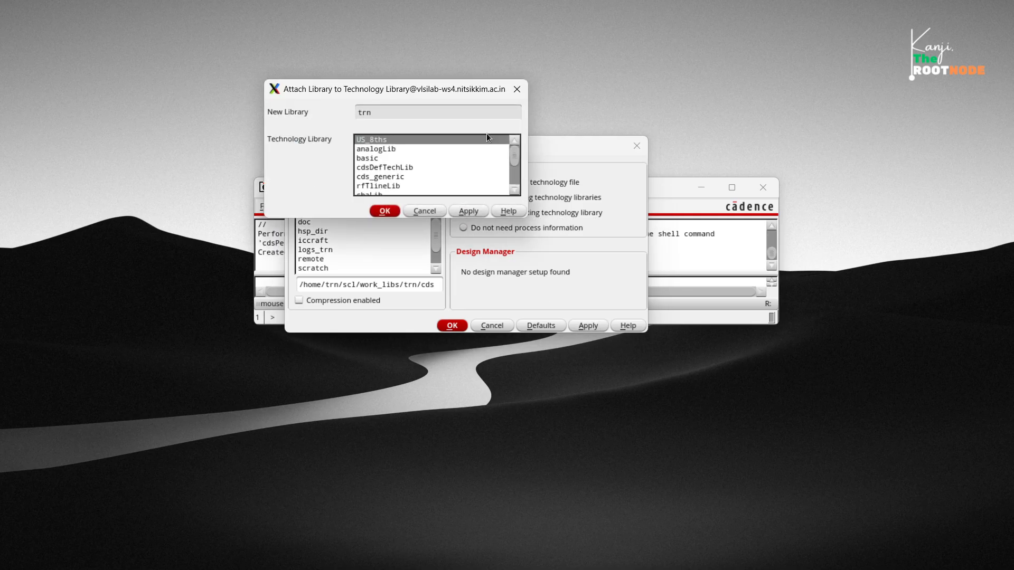
# Attach library trn to the ts018_scl_prim technology library and close the new library form.
pyautogui.moveTo(434, 90); pyautogui.dragTo(484, 137)
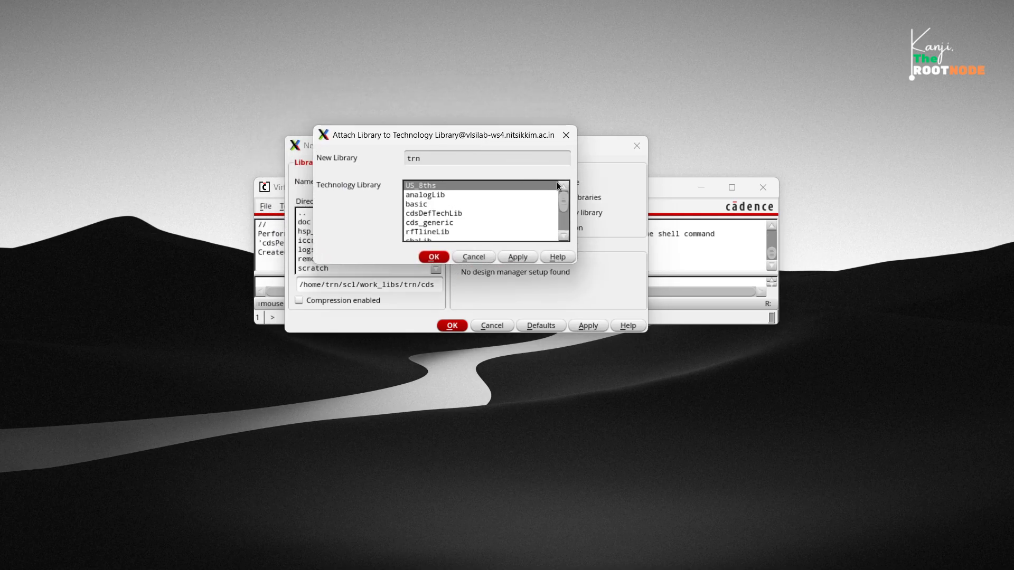
pyautogui.scroll(-2, 563, 201)
pyautogui.click(448, 223)
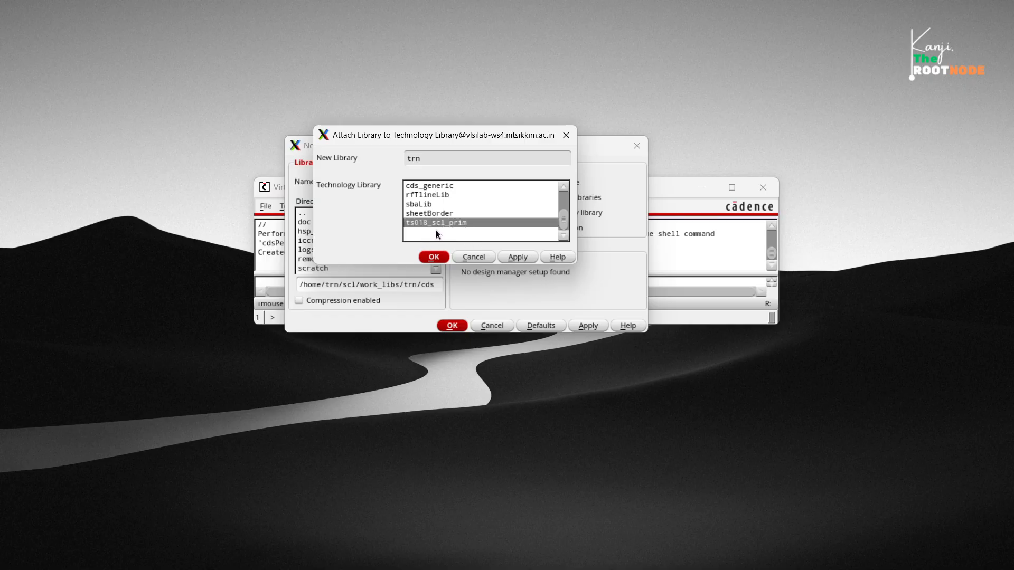
pyautogui.click(432, 257)
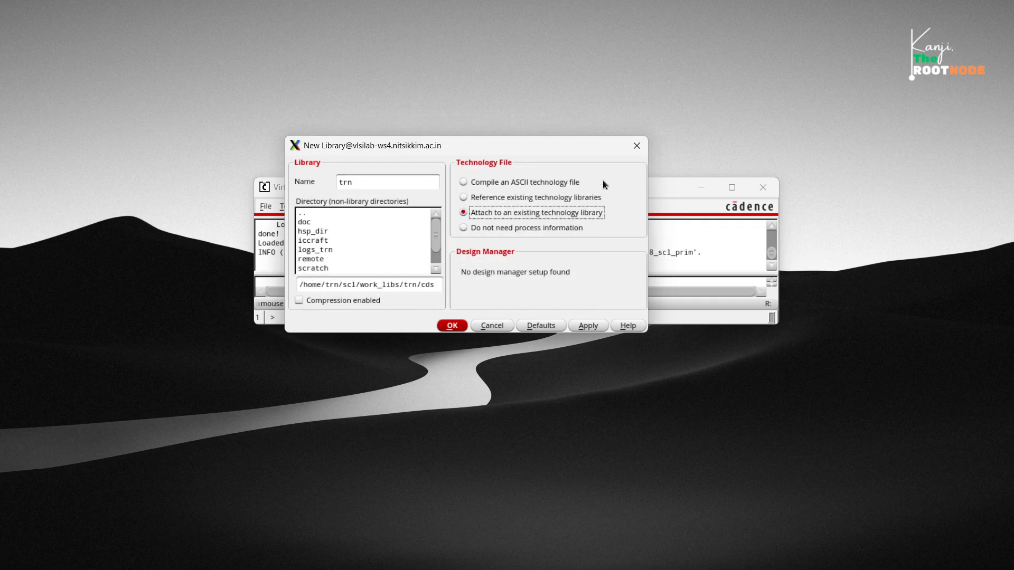
pyautogui.click(636, 146)
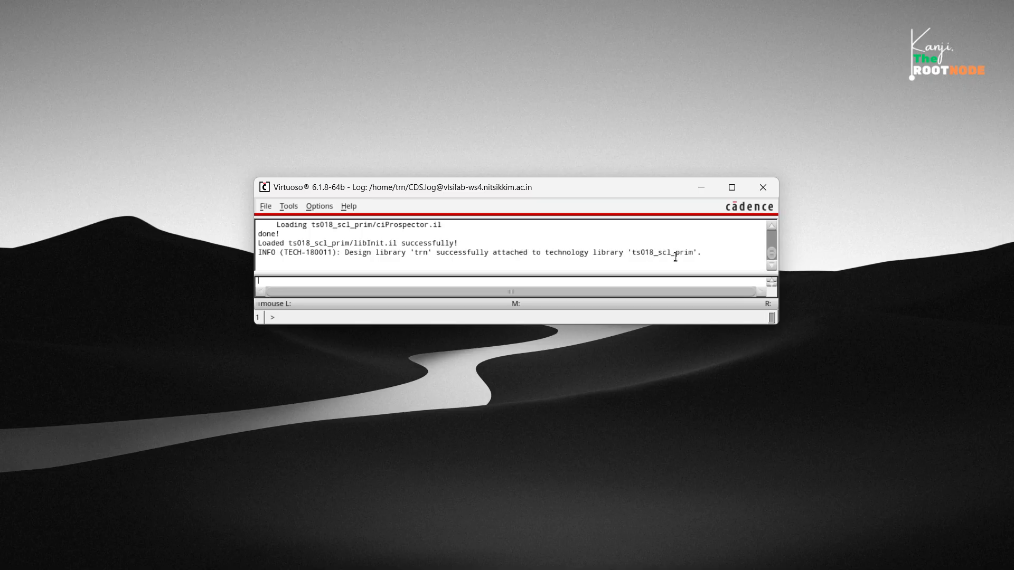
# Check the log message about attaching library trn to its technology library.
pyautogui.moveTo(705, 252); pyautogui.dragTo(598, 255)
pyautogui.click(575, 261)
pyautogui.moveTo(520, 259); pyautogui.dragTo(469, 256)
pyautogui.click(452, 258)
pyautogui.moveTo(399, 268); pyautogui.dragTo(339, 252)
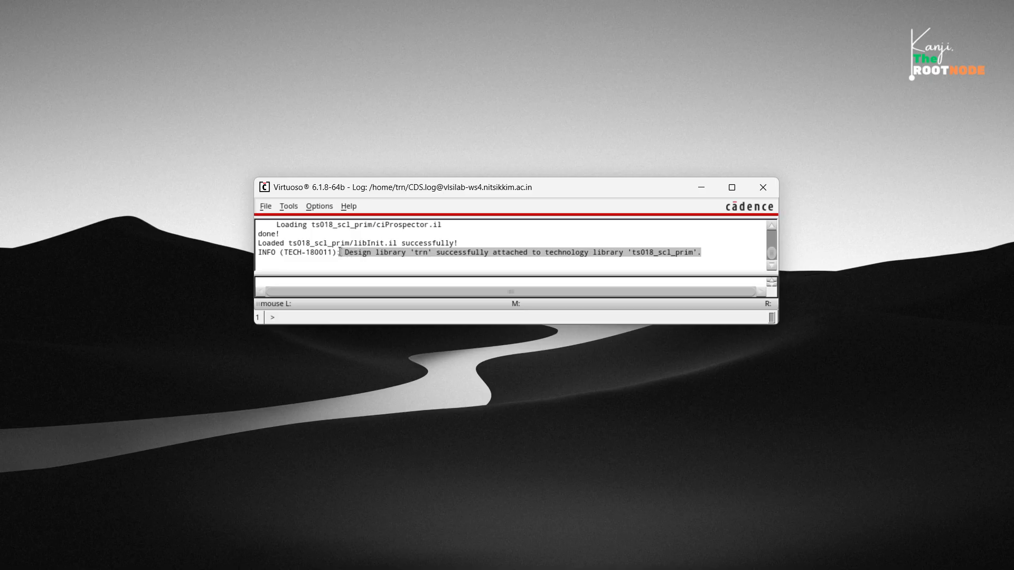
pyautogui.moveTo(339, 253); pyautogui.dragTo(398, 257)
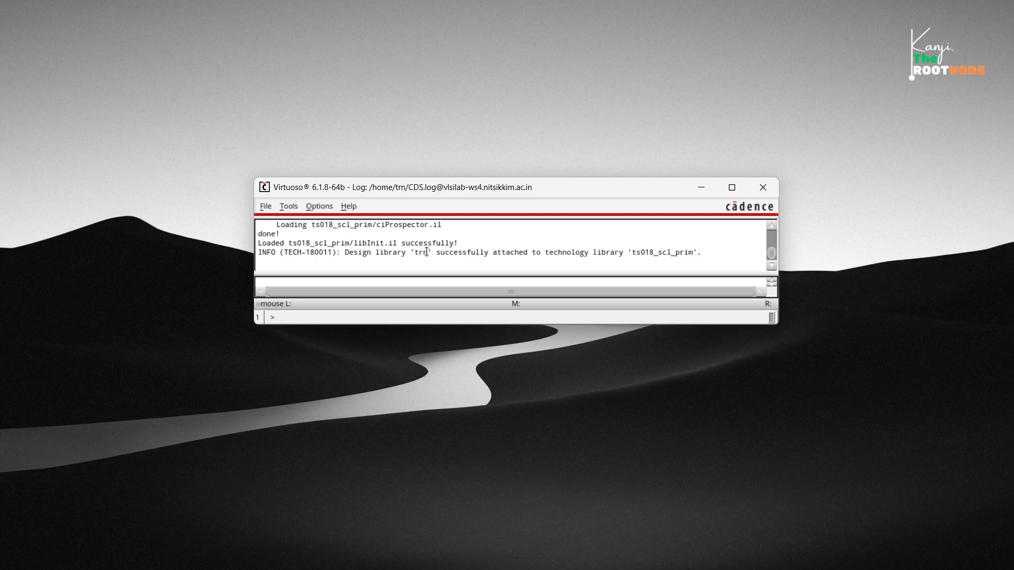
# Create a schematic cellview for a cell named nmos in library trn and maximize its editor window.
pyautogui.click(265, 207)
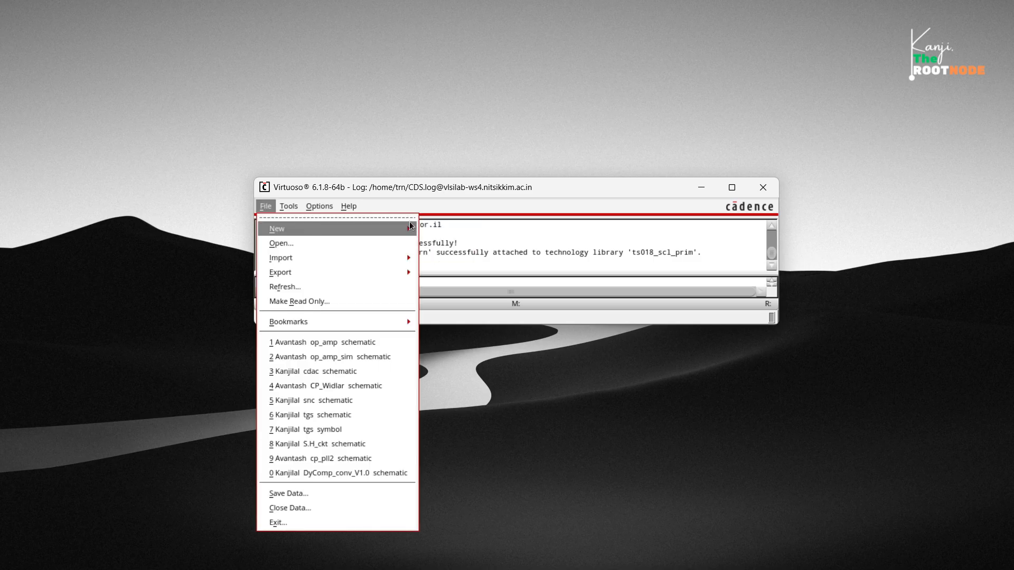
pyautogui.moveTo(383, 234)
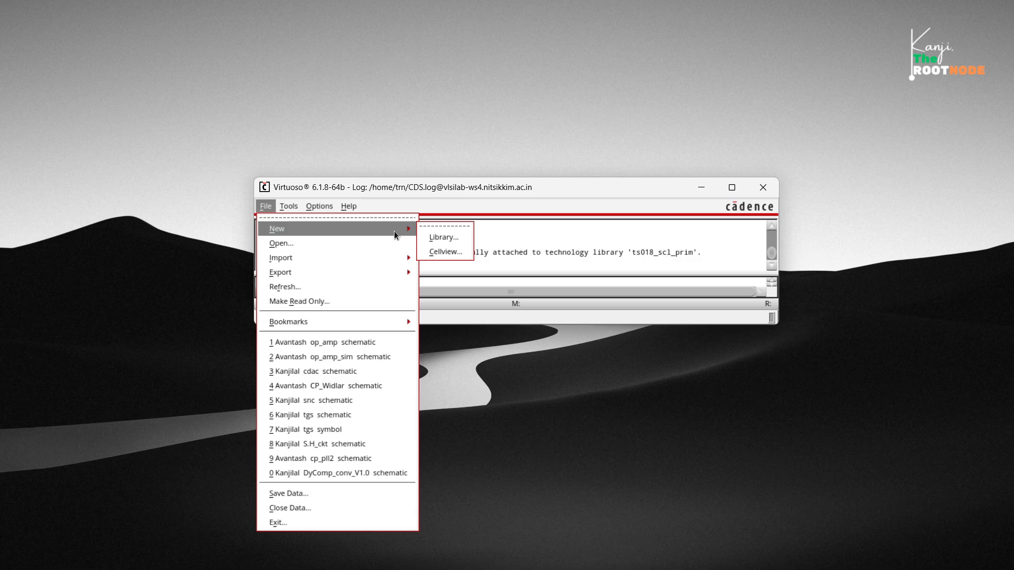
pyautogui.click(434, 252)
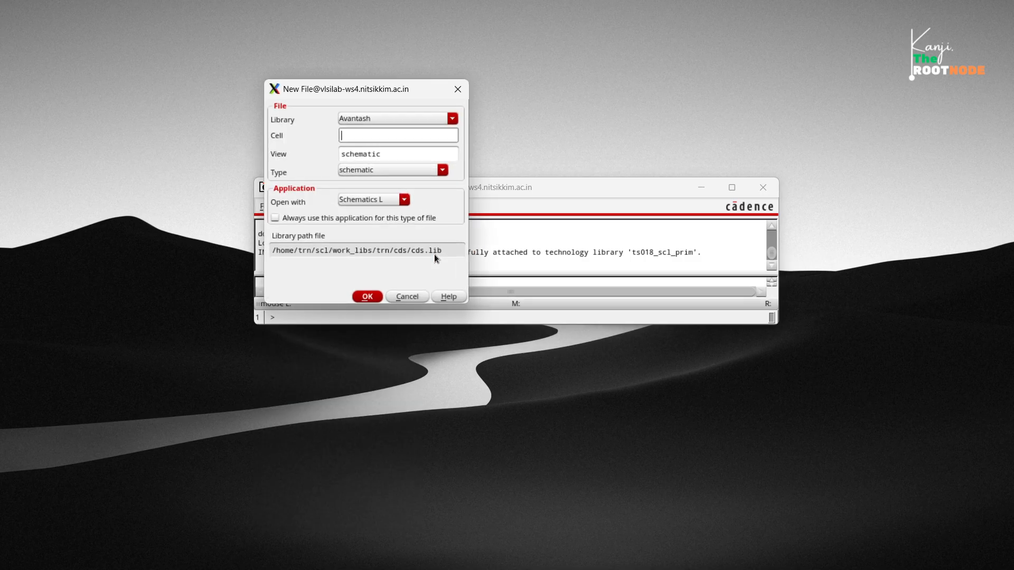
pyautogui.click(451, 120)
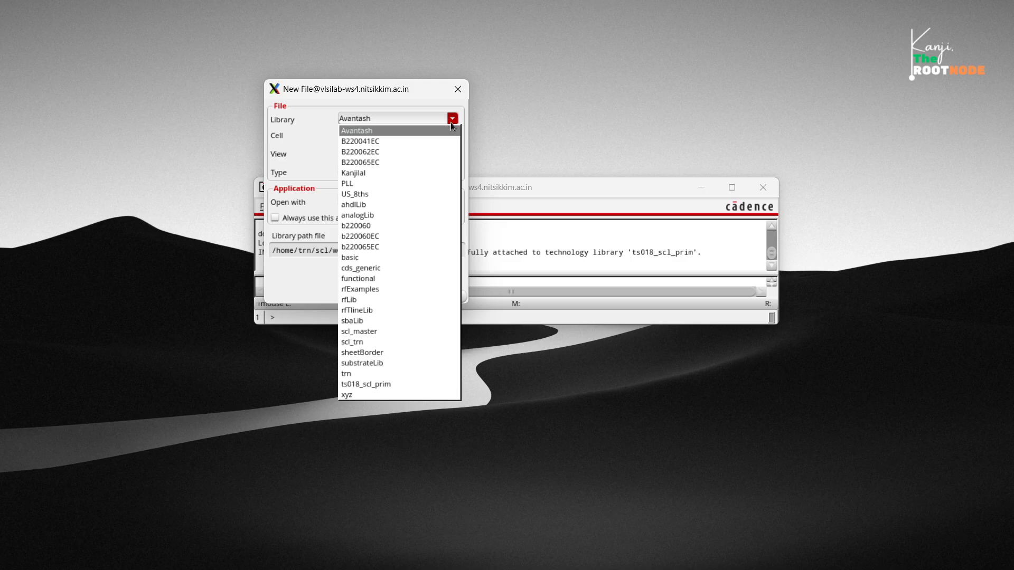
pyautogui.click(423, 375)
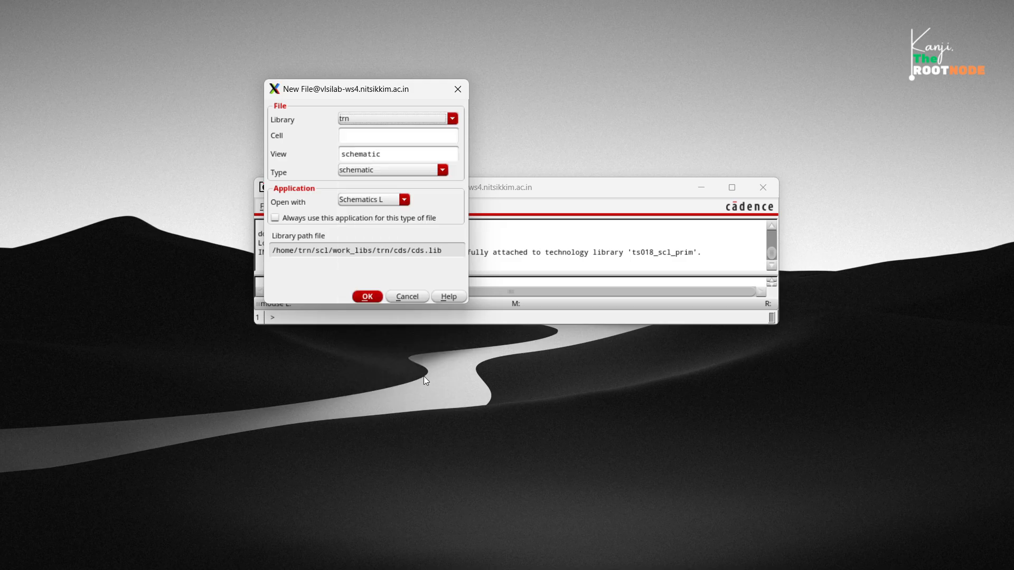
pyautogui.click(353, 136)
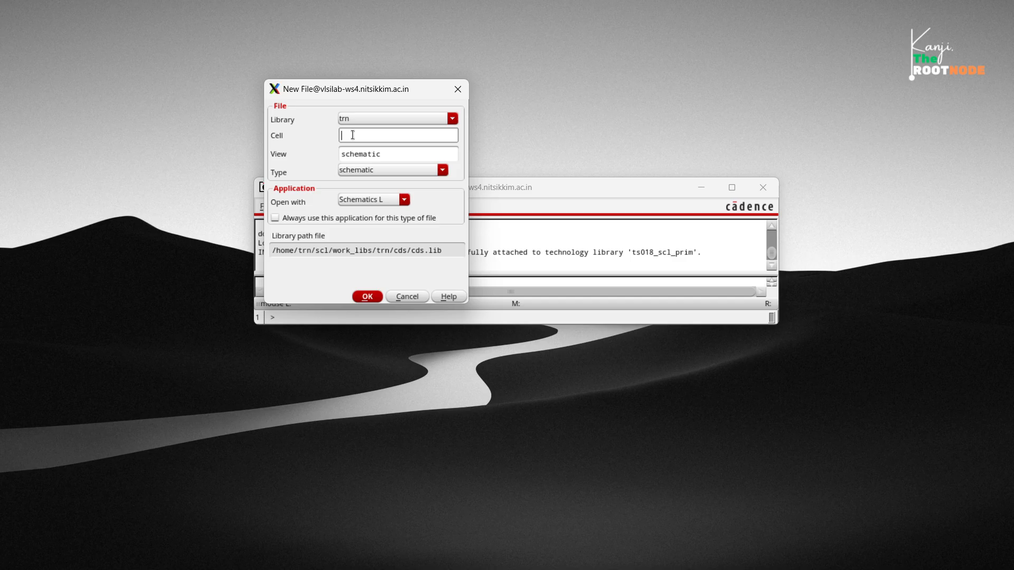
pyautogui.write('nmos')
pyautogui.click(366, 298)
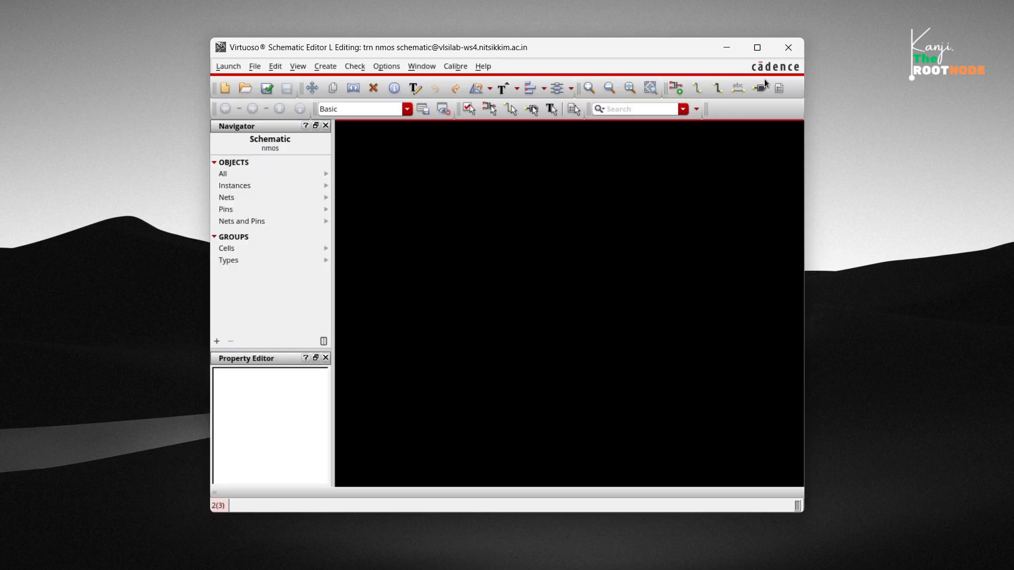
pyautogui.click(760, 52)
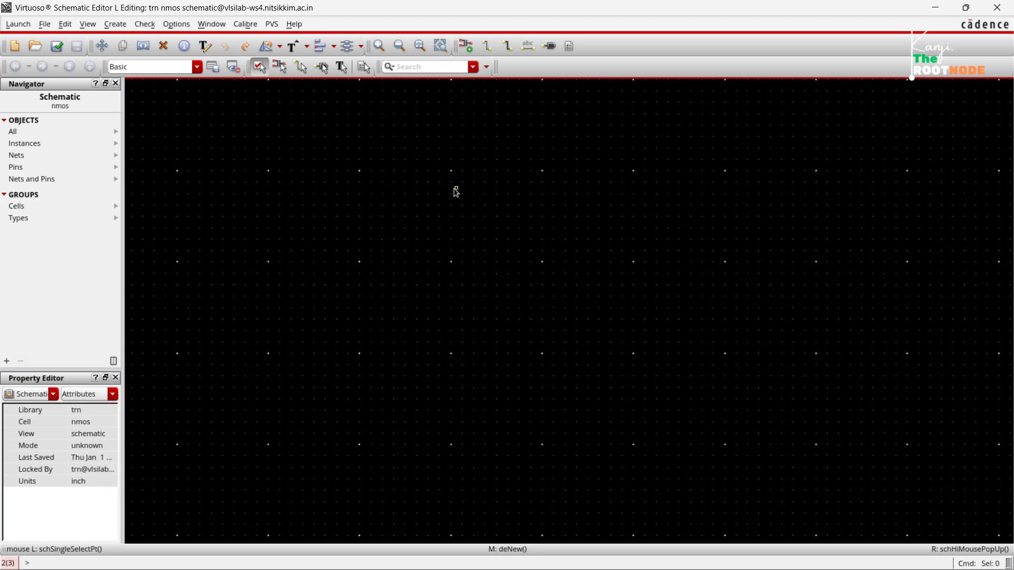
# Start adding an instance and choose the symbol of cell nmos_18 from library ts018_scl_prim.
pyautogui.press('i')
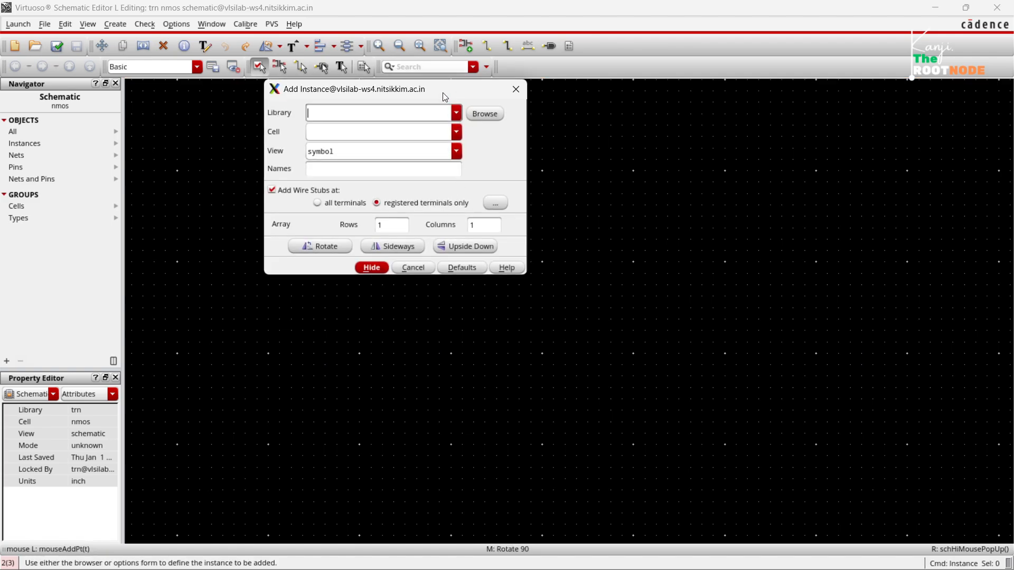
pyautogui.moveTo(444, 97); pyautogui.dragTo(493, 146)
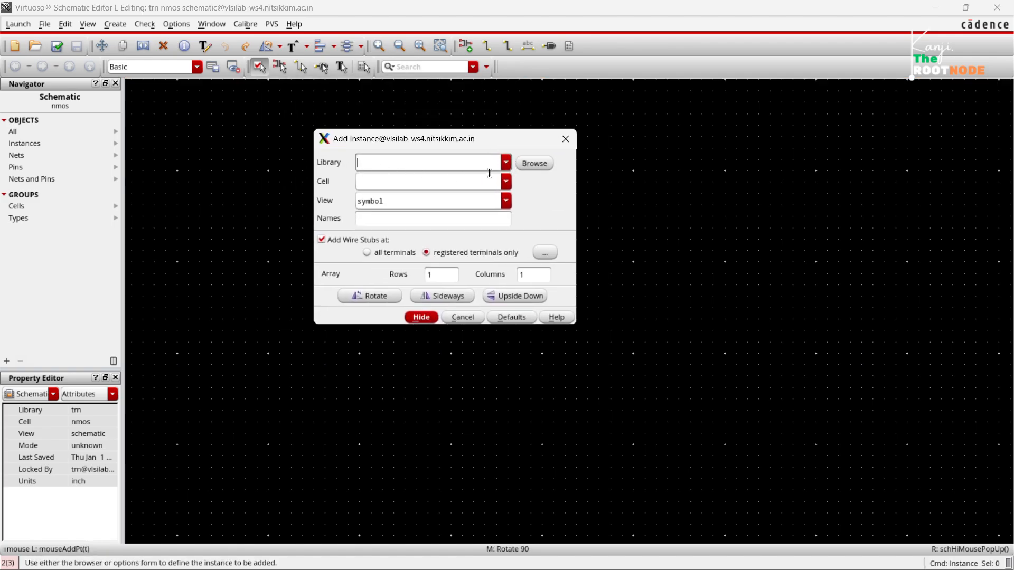
pyautogui.click(506, 162)
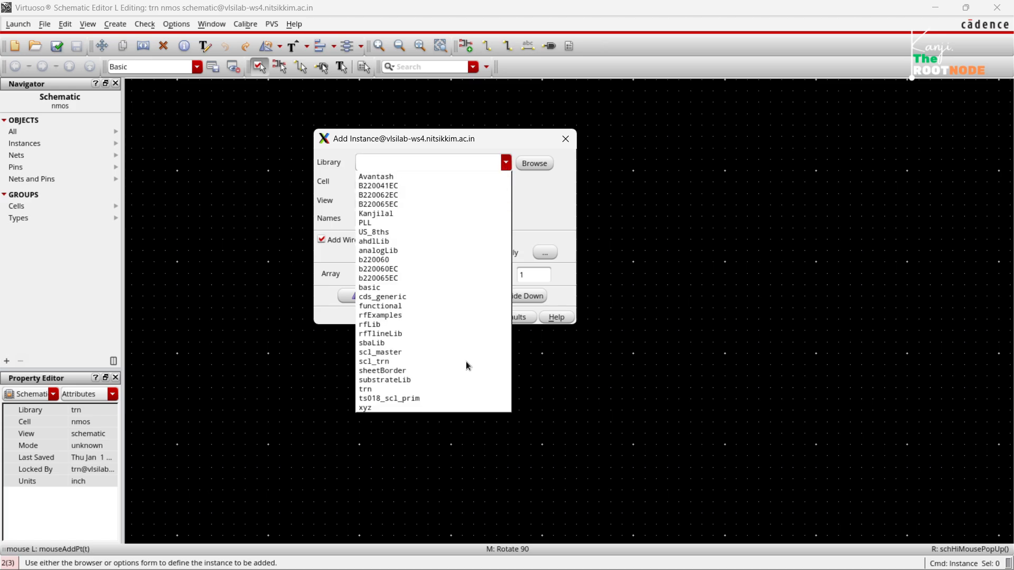
pyautogui.click(451, 398)
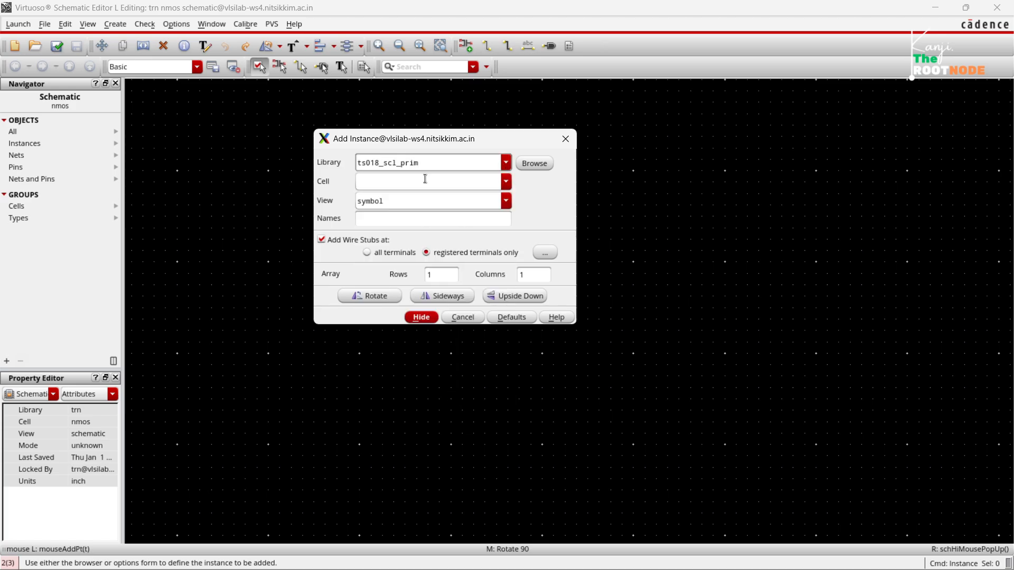
pyautogui.click(506, 181)
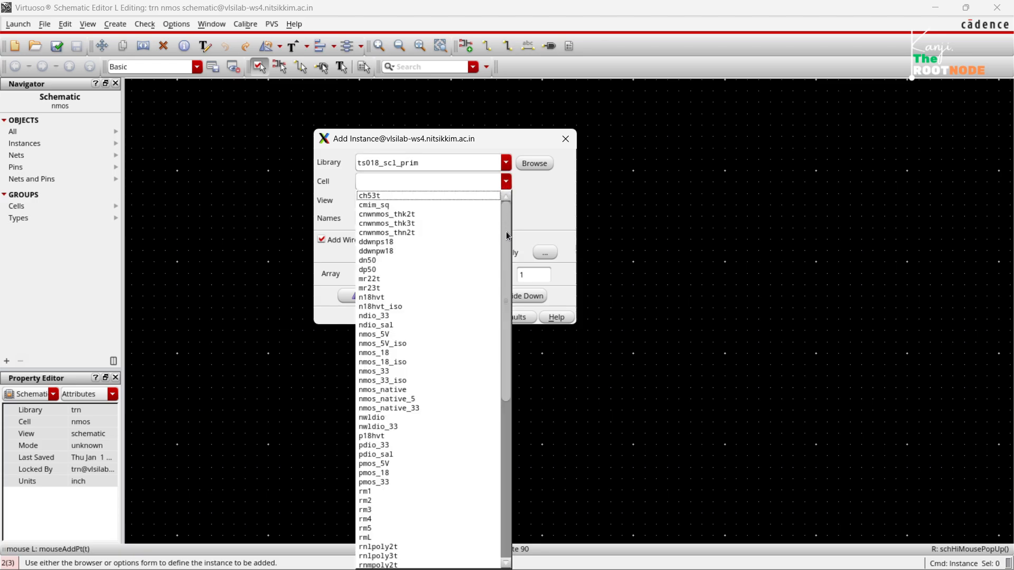
pyautogui.moveTo(506, 238); pyautogui.dragTo(512, 406)
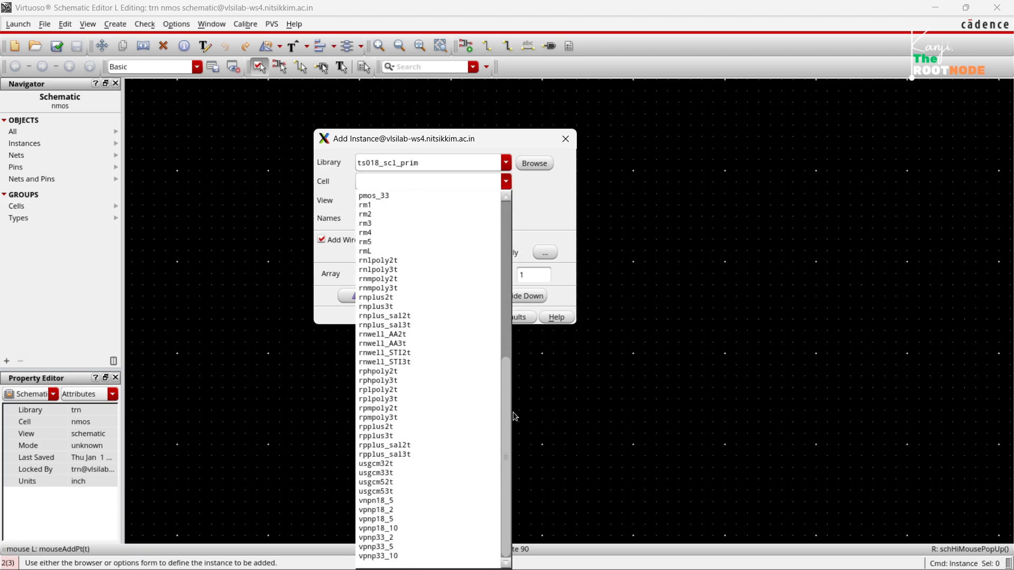
pyautogui.scroll(2, 463, 356)
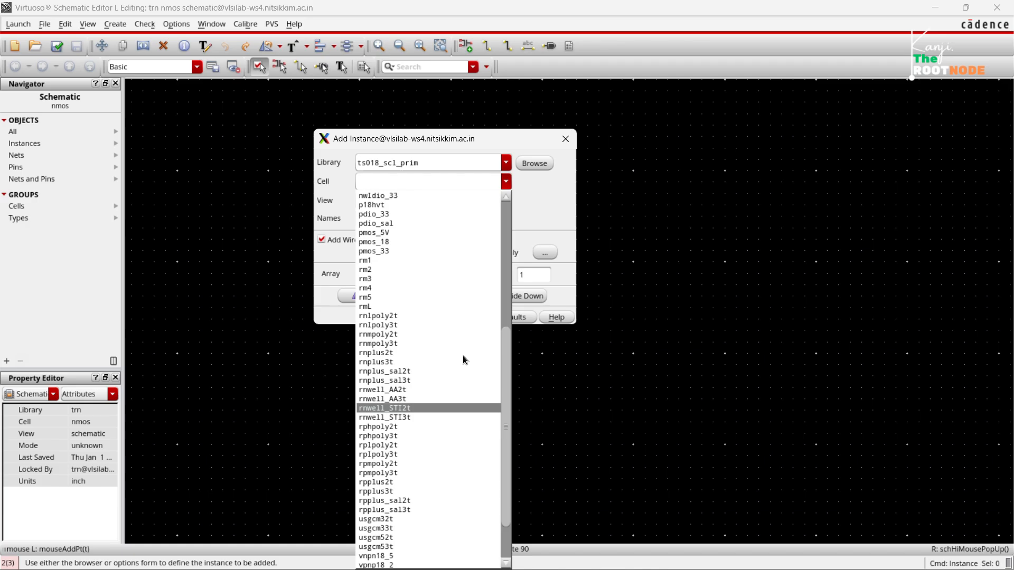
pyautogui.scroll(1, 463, 356)
pyautogui.scroll(3, 463, 356)
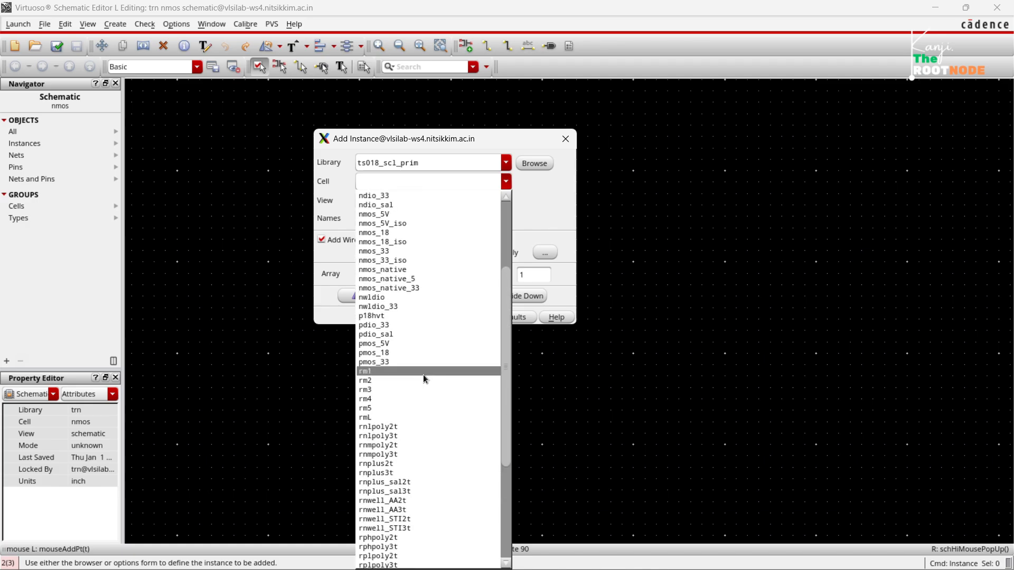
pyautogui.scroll(3, 429, 328)
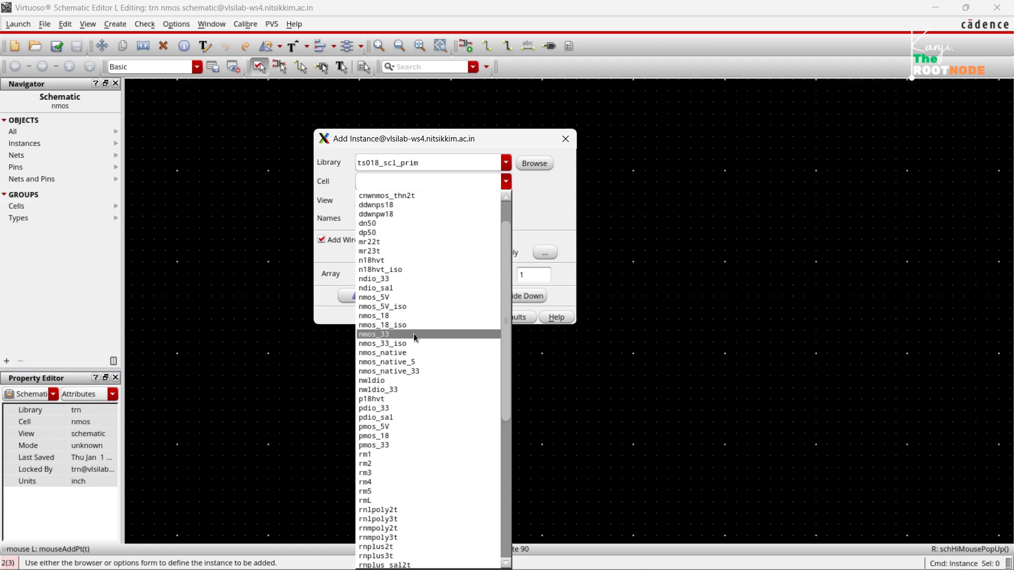
pyautogui.click(406, 316)
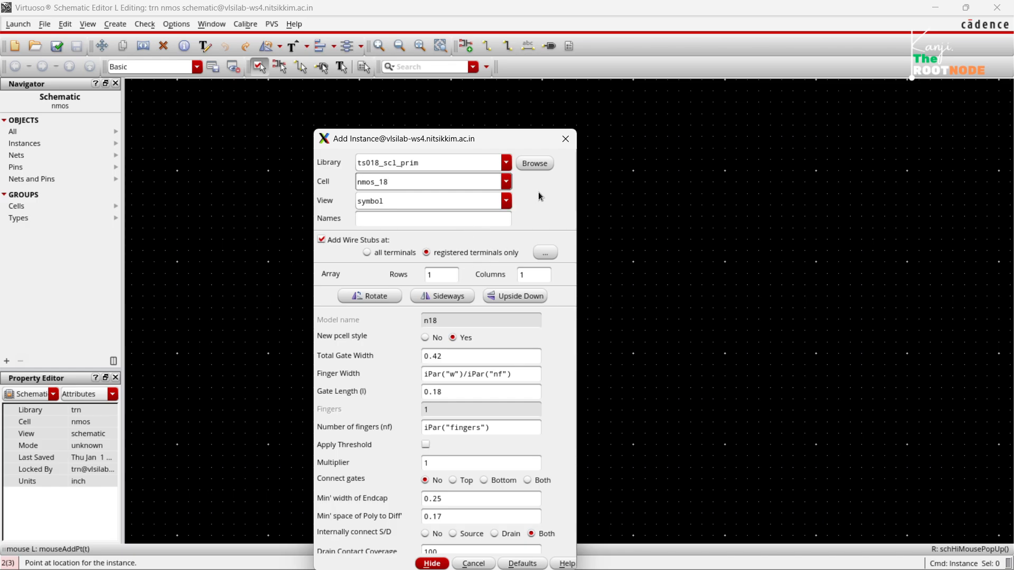
# Place one nmos_18 transistor with its default parameters in the upper middle of the schematic and end instance placement.
pyautogui.moveTo(489, 146); pyautogui.dragTo(494, 70)
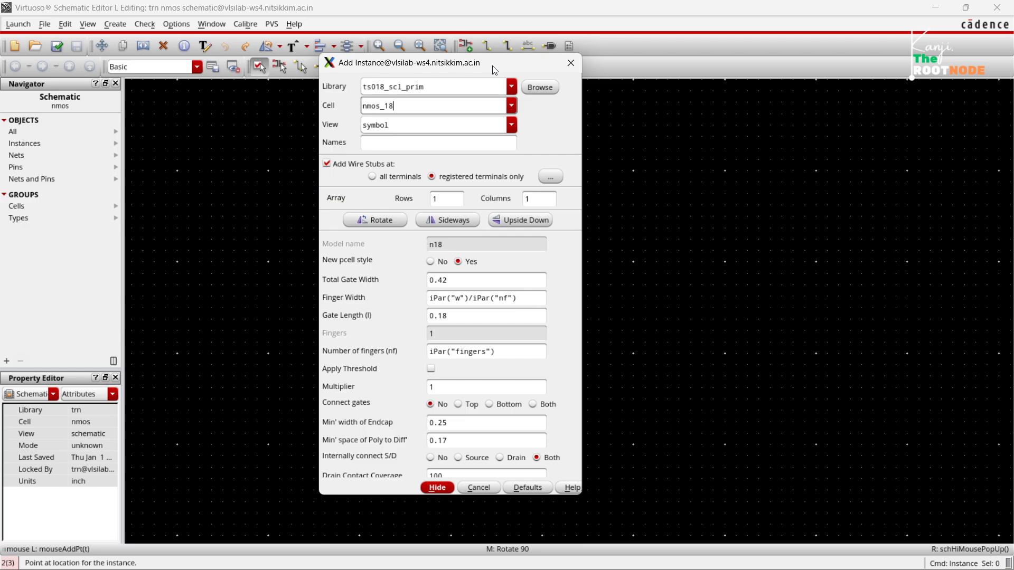
pyautogui.moveTo(495, 71); pyautogui.dragTo(571, 80)
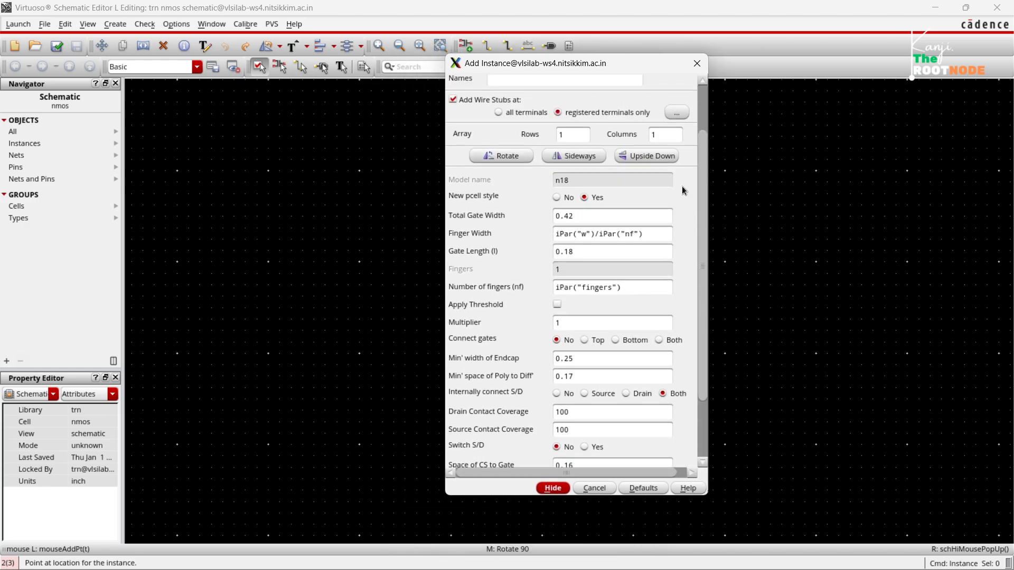
pyautogui.click(552, 488)
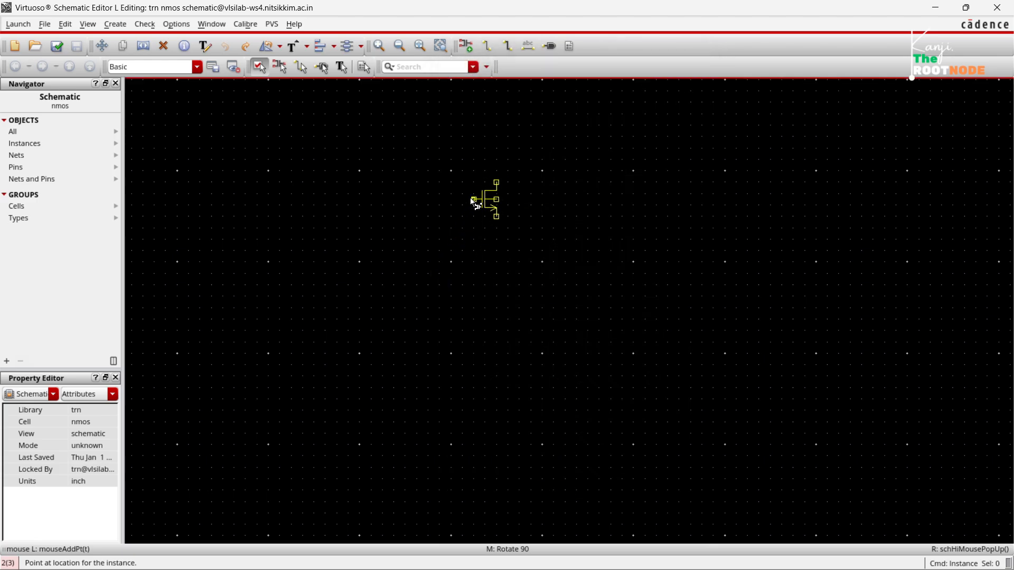
pyautogui.click(472, 201)
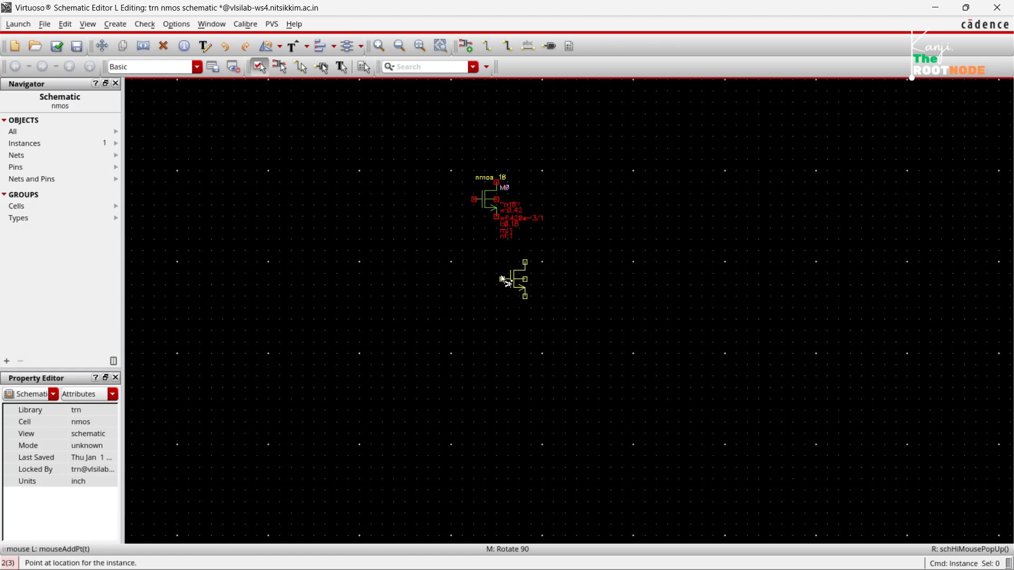
pyautogui.press('Escape')
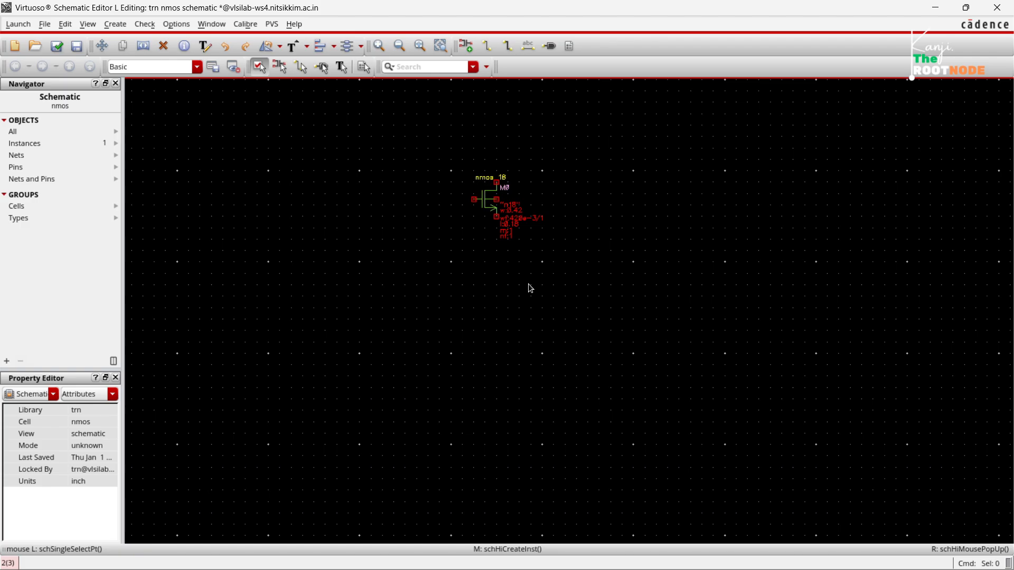
# Place two vdc sources from analogLib with a DC voltage of 1.8 V, one on each side of the transistor, and end placement.
pyautogui.press('i')
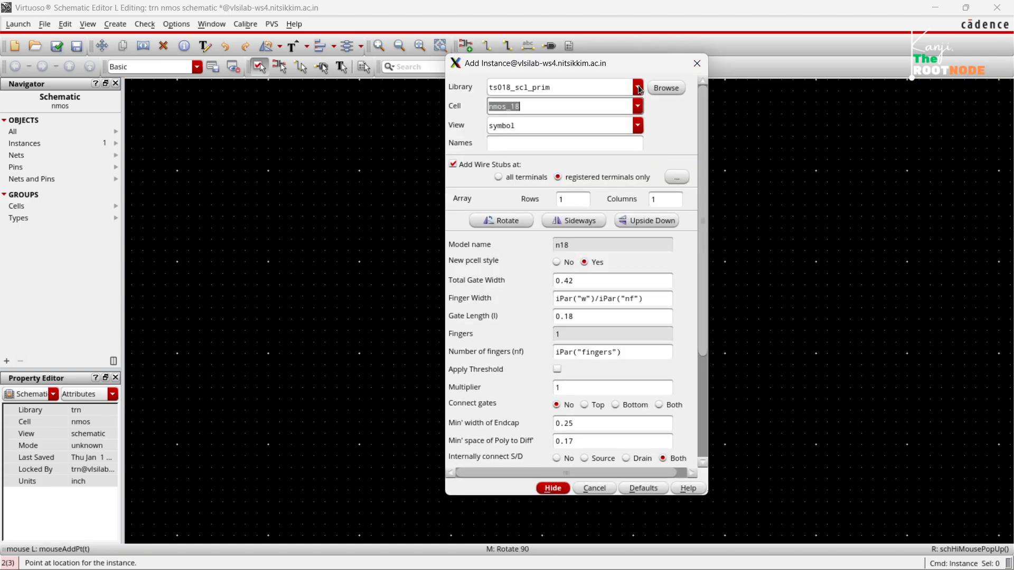
pyautogui.doubleClick(544, 105)
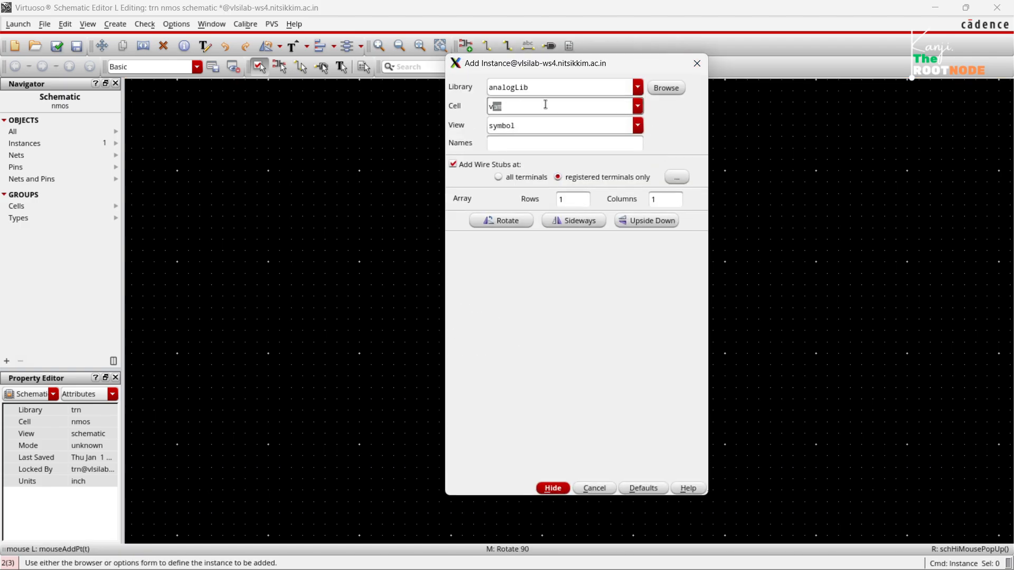
pyautogui.write('vdc')
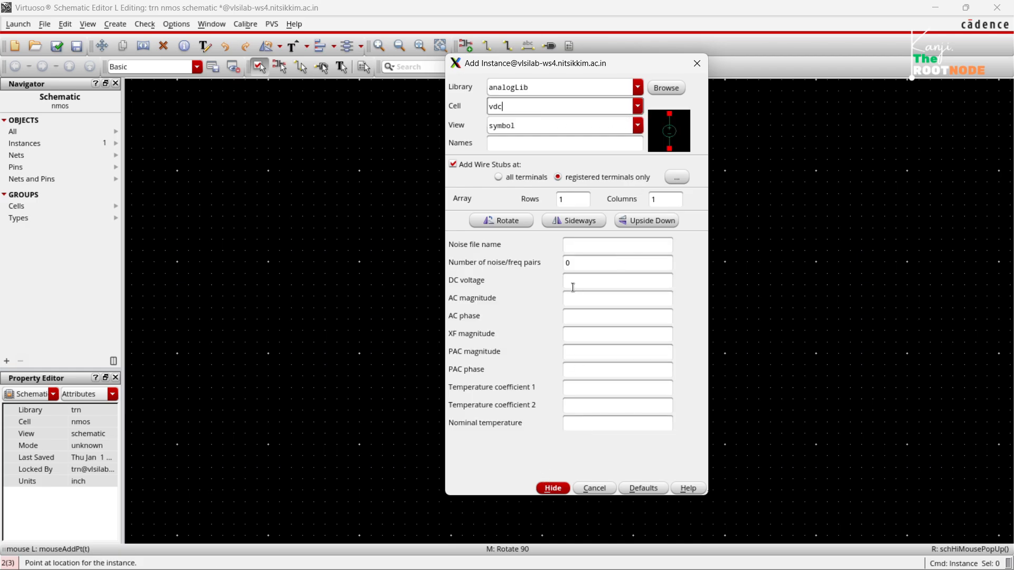
pyautogui.click(573, 288)
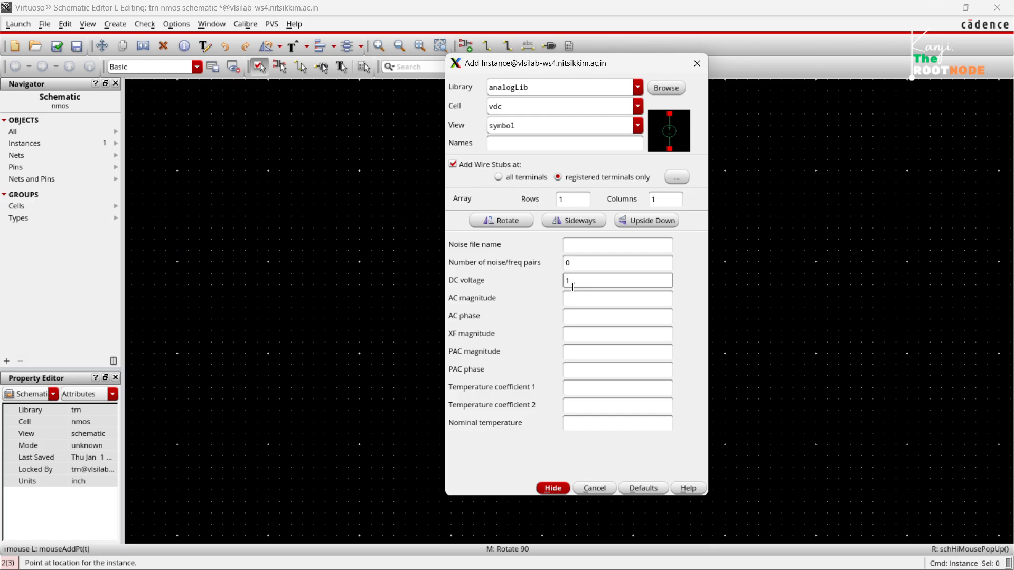
pyautogui.click(589, 312)
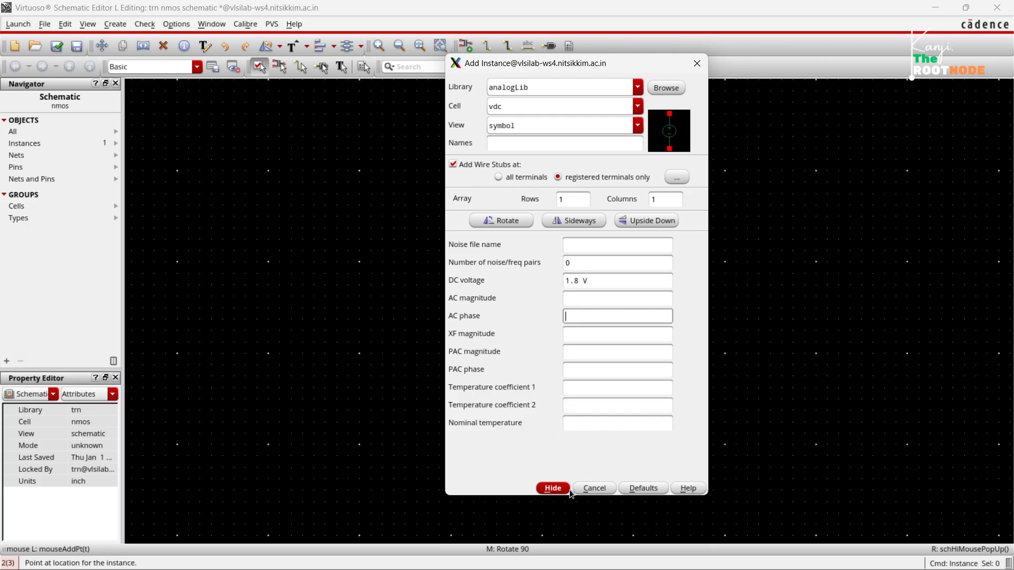
pyautogui.click(553, 488)
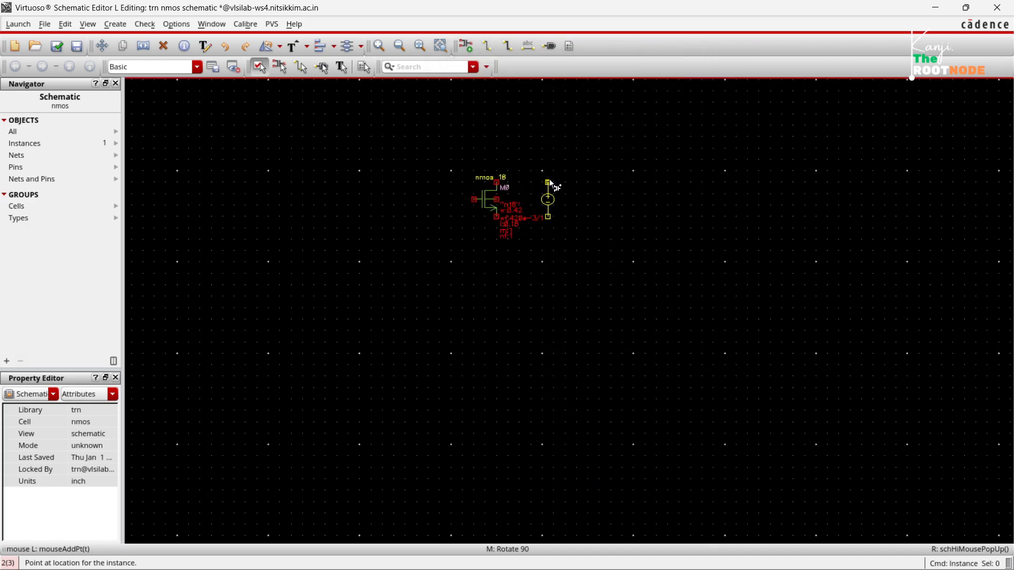
pyautogui.click(550, 181)
pyautogui.click(434, 206)
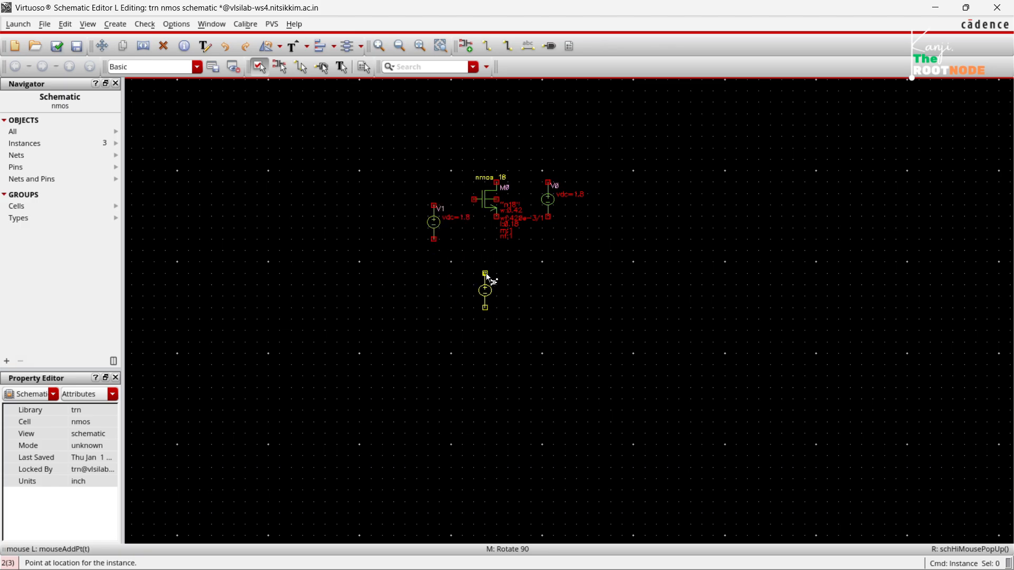
pyautogui.press('Escape')
# Place two gnd symbols from analogLib, one below each voltage source, and end instance placement.
pyautogui.press('i')
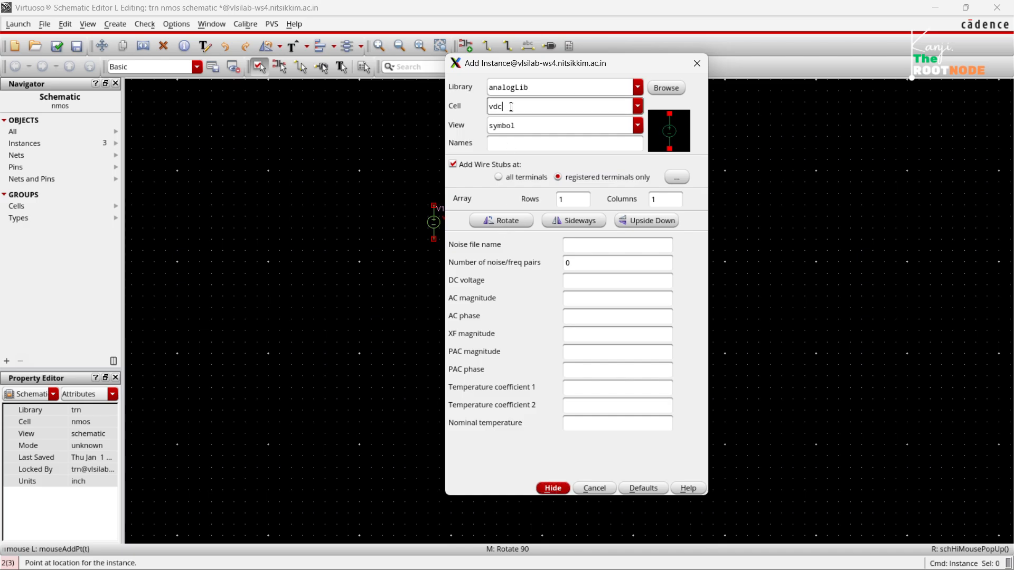
pyautogui.doubleClick(511, 106)
pyautogui.write('gt')
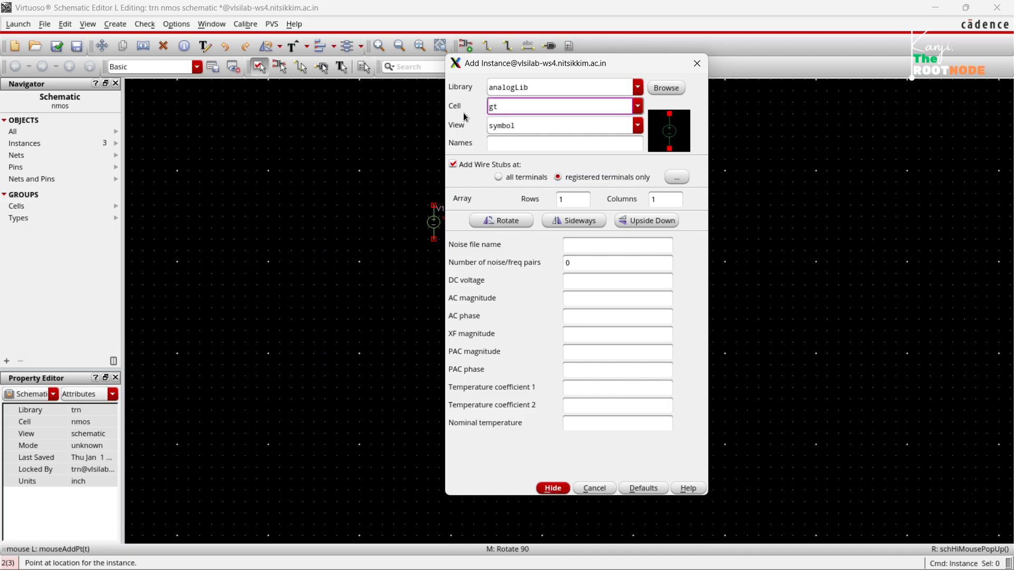
pyautogui.write('nd')
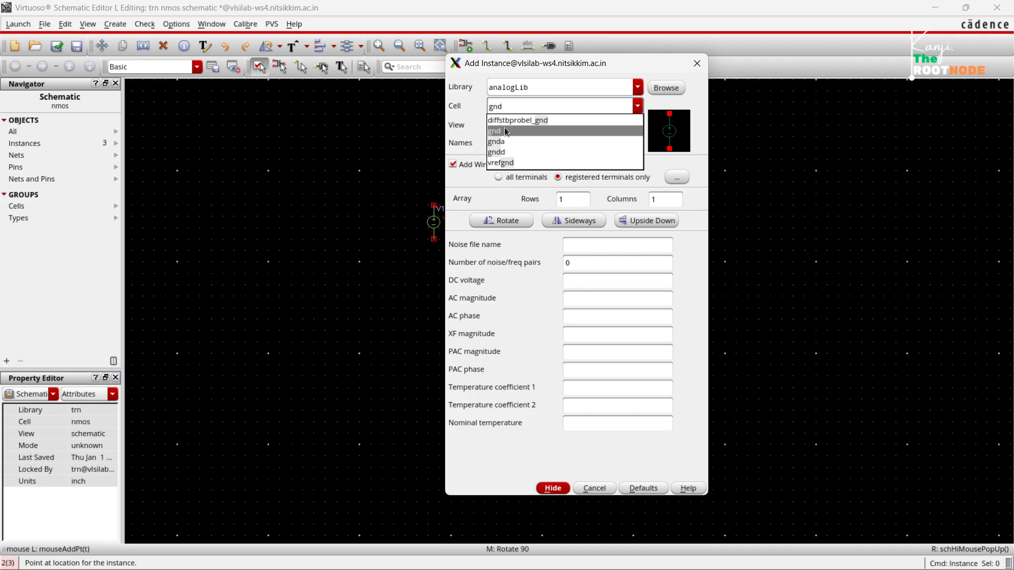
pyautogui.click(506, 130)
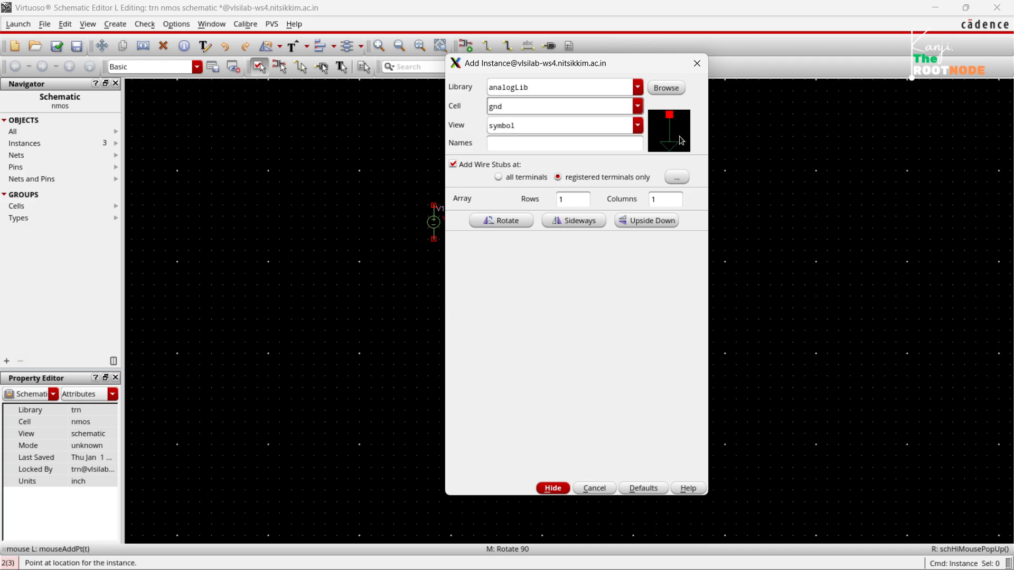
pyautogui.click(553, 488)
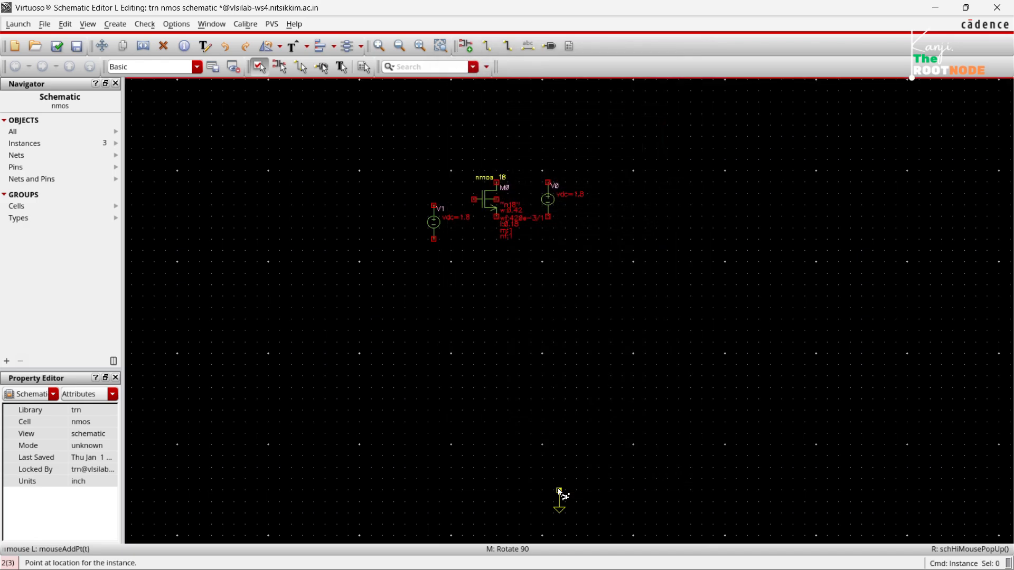
pyautogui.click(434, 263)
pyautogui.click(549, 245)
pyautogui.press('Escape')
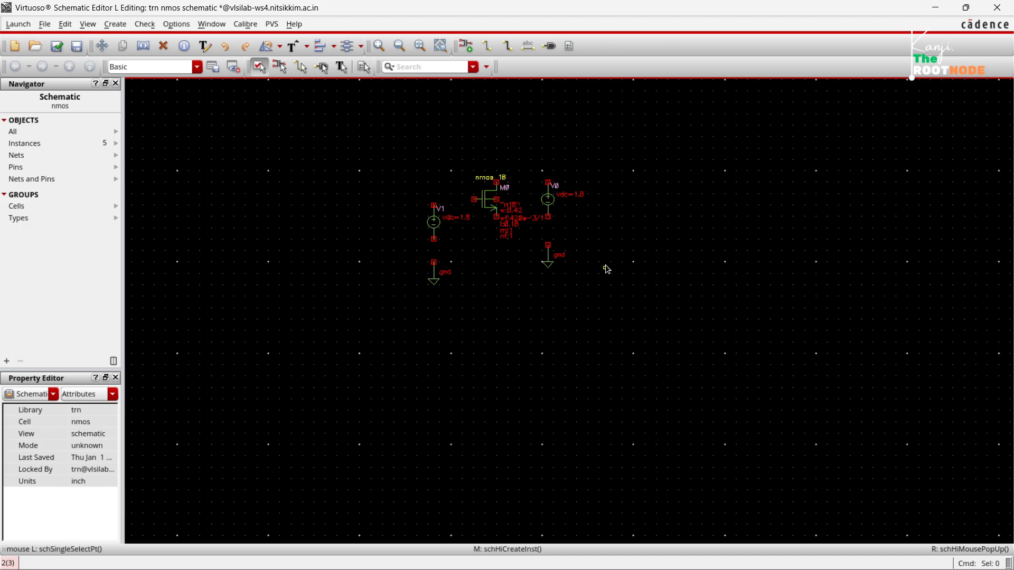
# Wire the transistor's gate to the positive terminal of source V1, and V1's negative terminal to the gnd below it.
pyautogui.press('w')
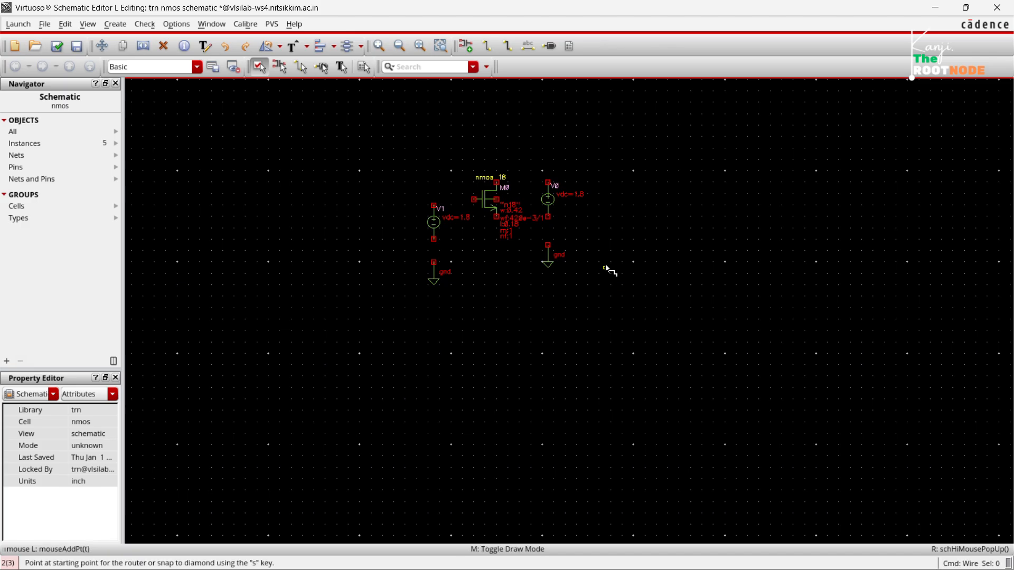
pyautogui.click(474, 200)
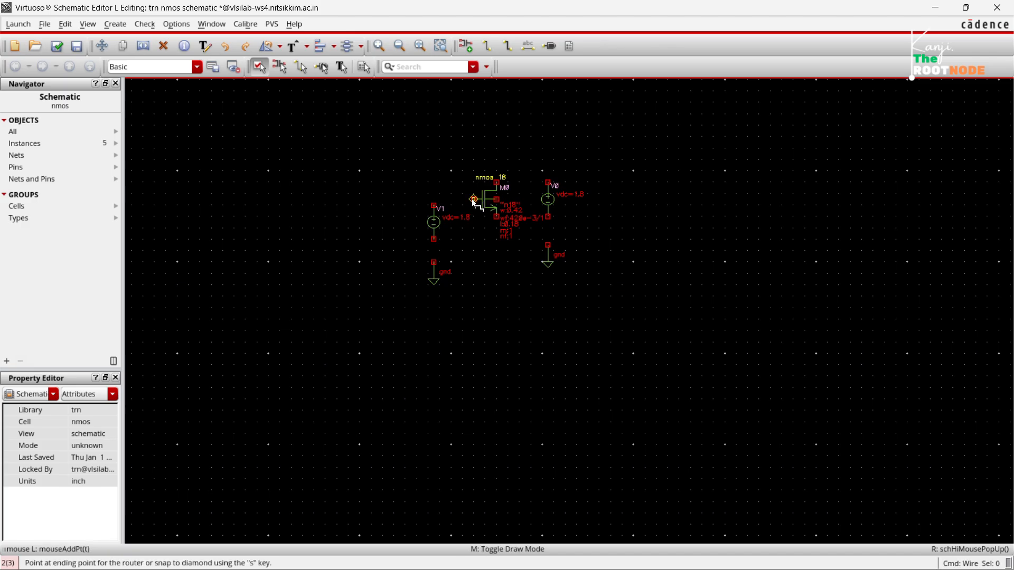
pyautogui.click(434, 205)
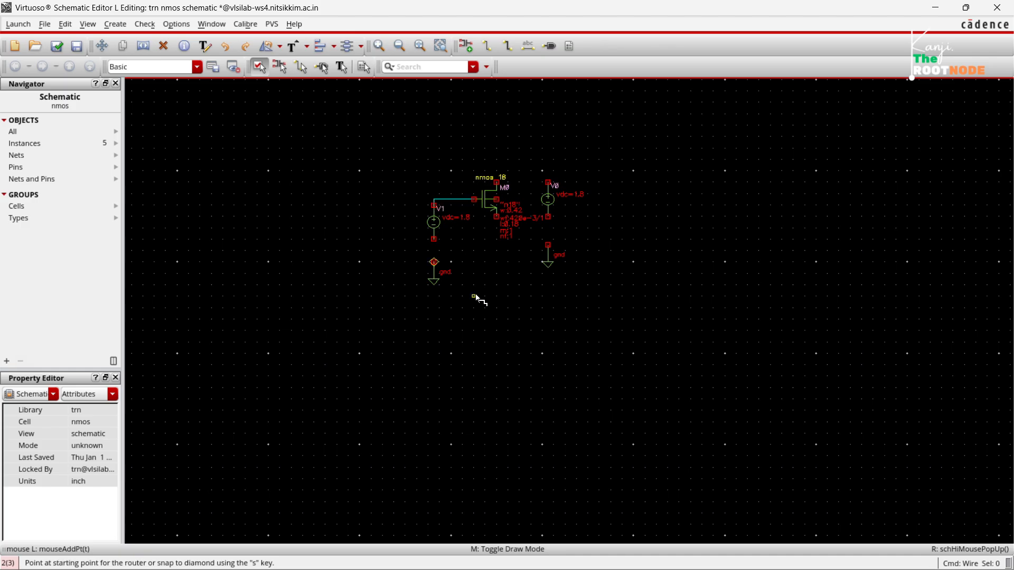
pyautogui.click(434, 262)
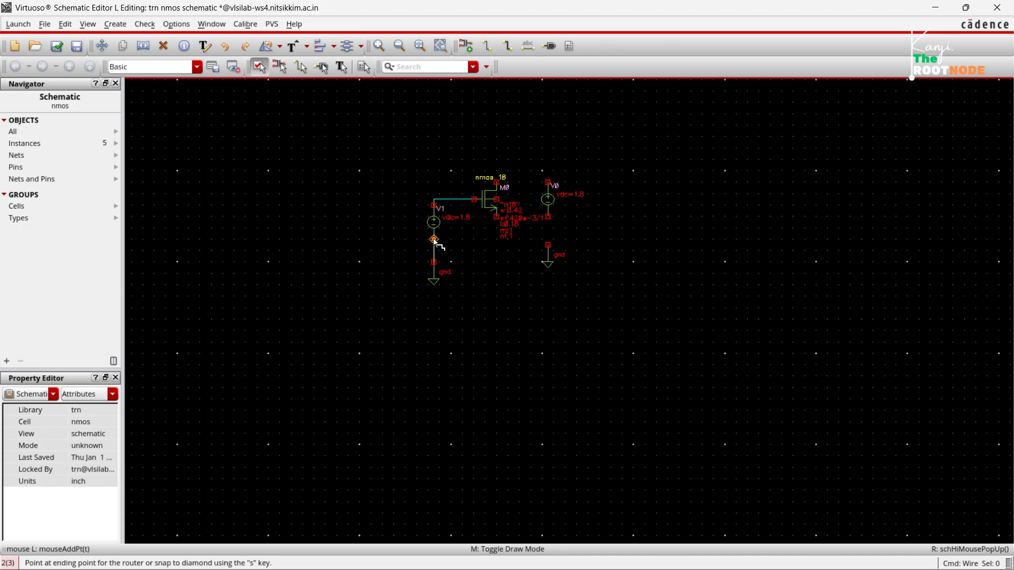
pyautogui.click(434, 240)
# Wire the transistor's drain to the positive terminal of source V0, and V0's negative terminal to its gnd.
pyautogui.click(497, 182)
pyautogui.click(548, 182)
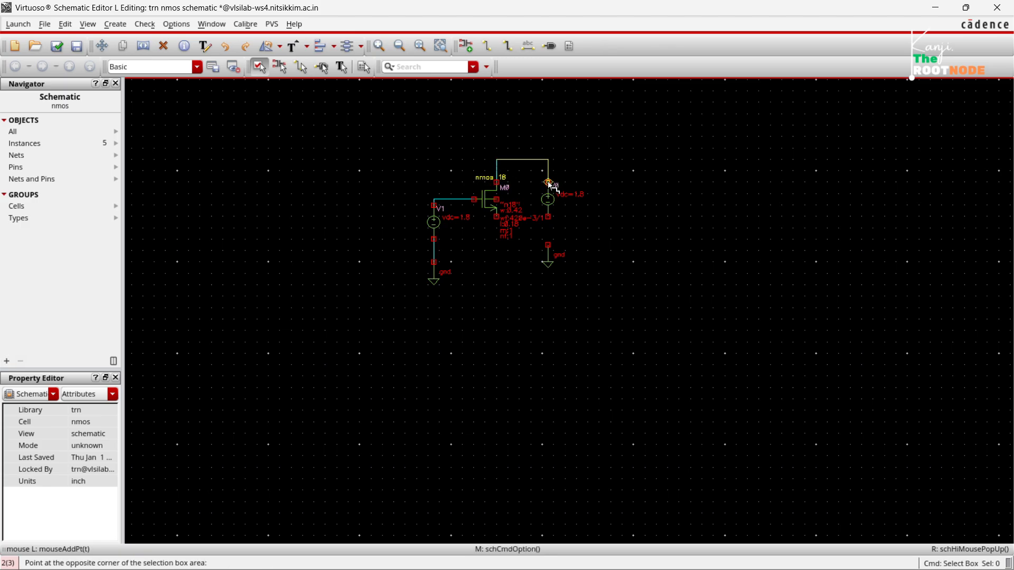
pyautogui.click(548, 218)
pyautogui.click(548, 246)
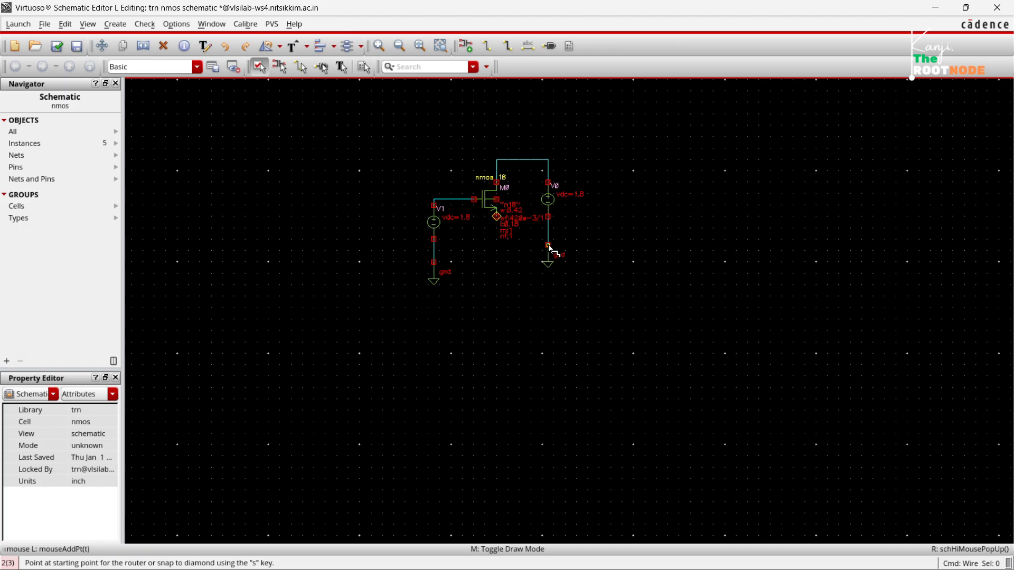
# Wire the transistor's source terminal to V1's ground wire, connect the body terminal to that same net, and end wiring.
pyautogui.click(497, 217)
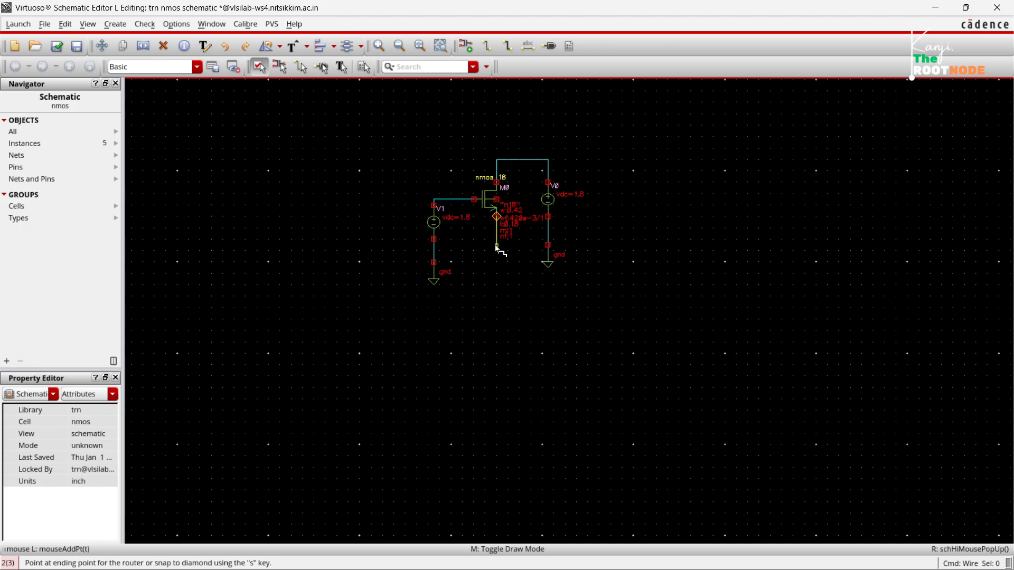
pyautogui.click(434, 251)
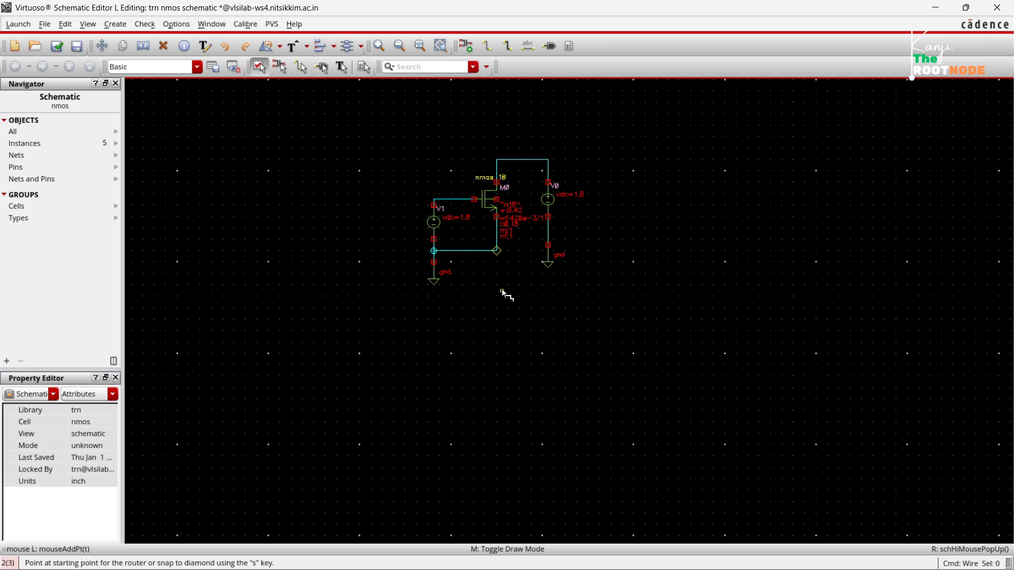
pyautogui.click(499, 204)
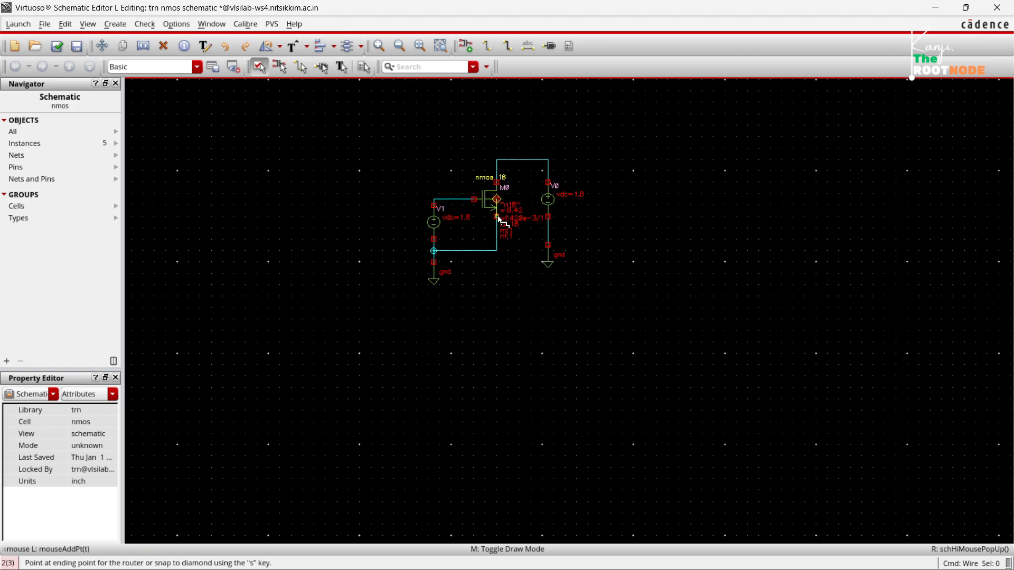
pyautogui.click(497, 252)
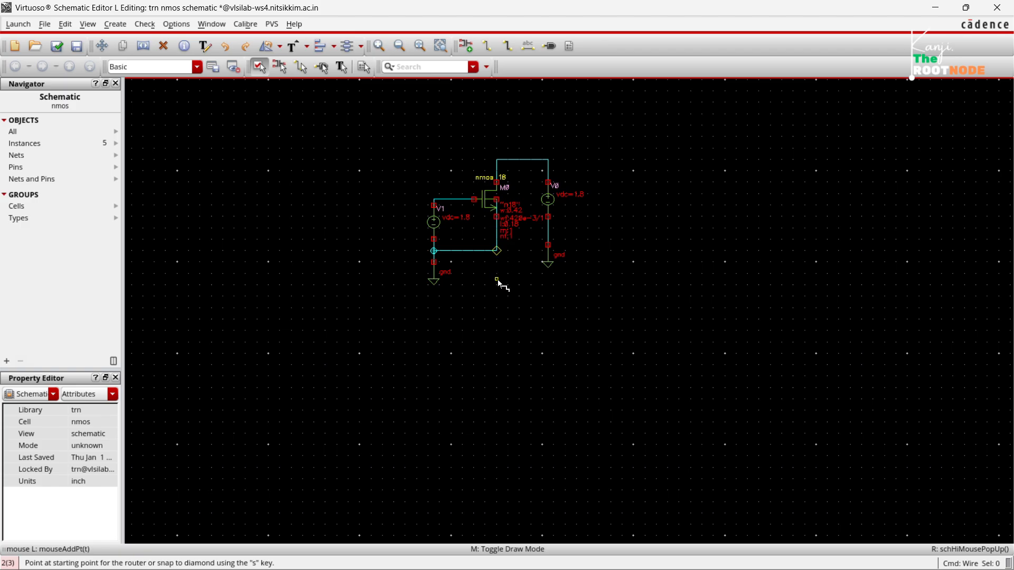
pyautogui.press('Escape')
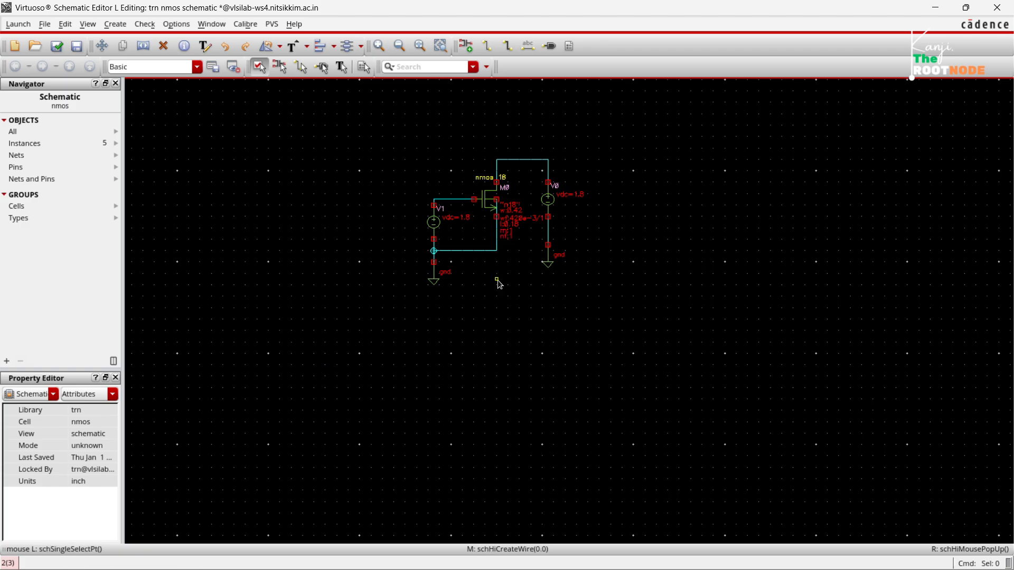
# Check and save the nmos schematic, and launch ADE L for it.
pyautogui.press('f')
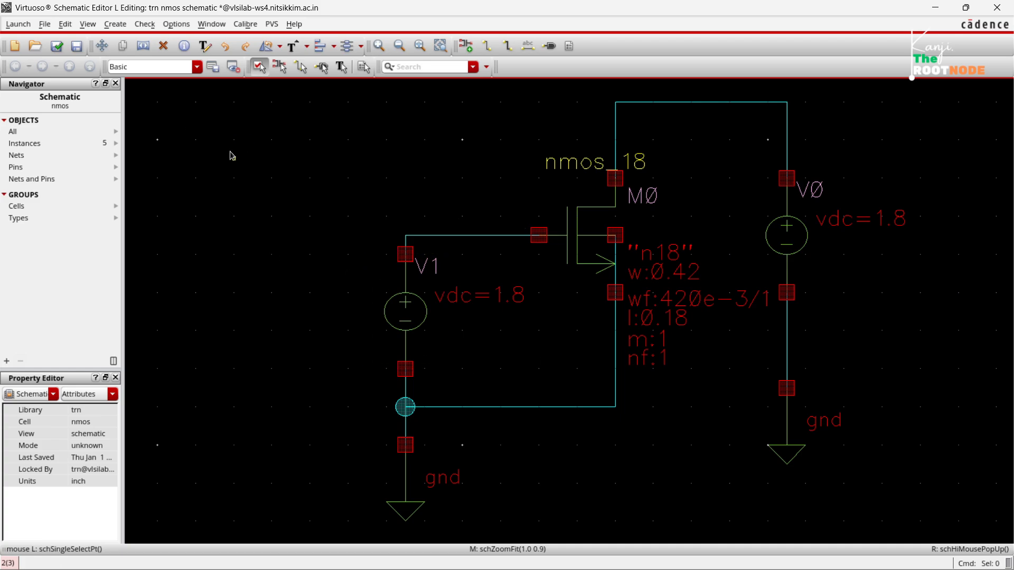
pyautogui.click(57, 47)
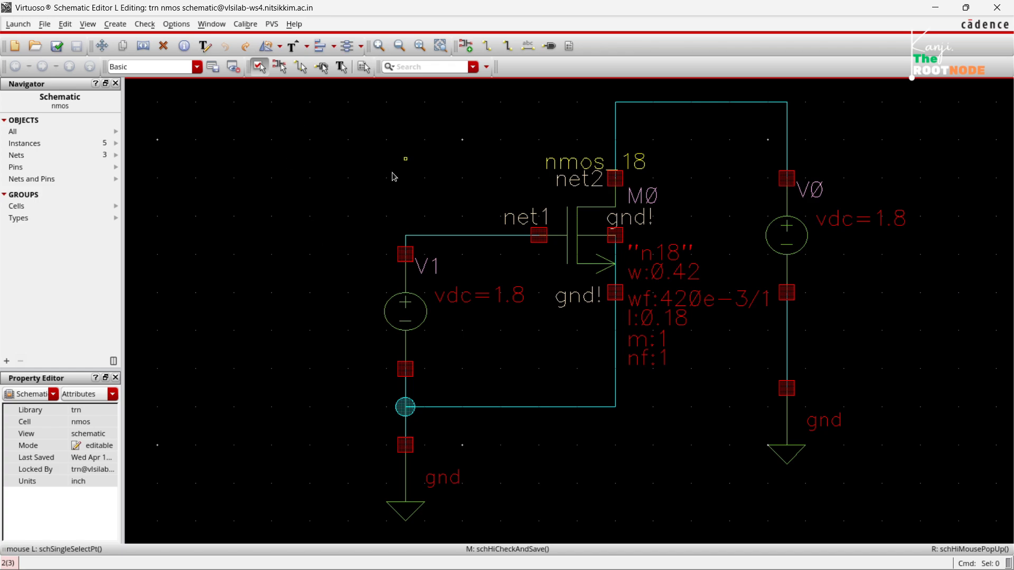
pyautogui.click(19, 24)
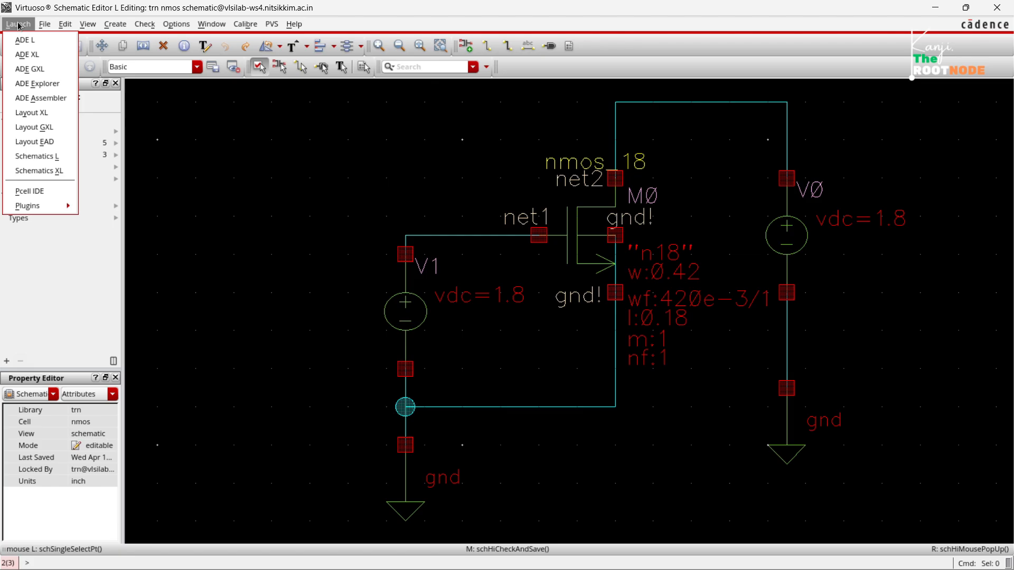
pyautogui.click(44, 42)
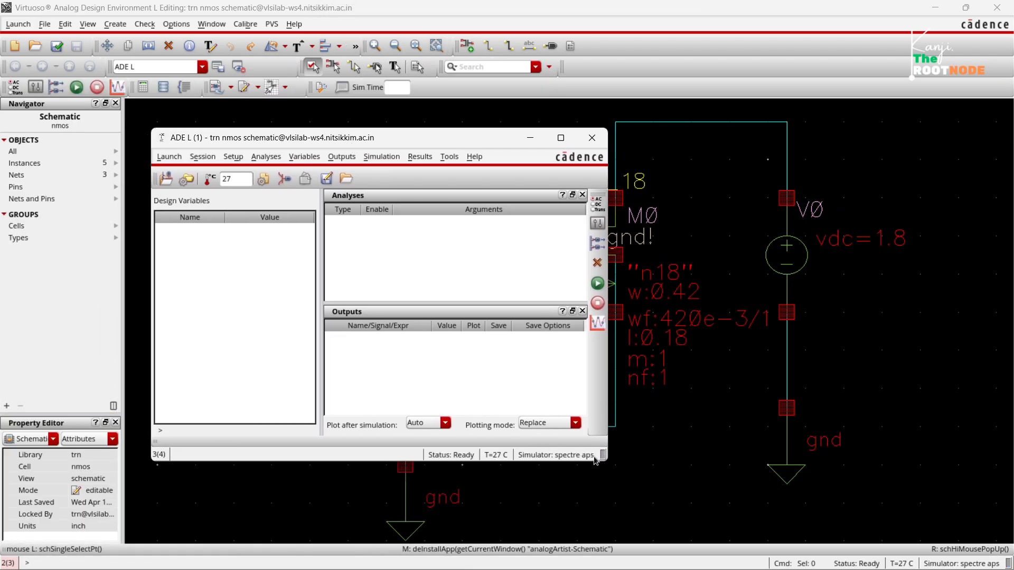
# Open the model library setup for the simulation and start browsing for a global model file.
pyautogui.click(233, 157)
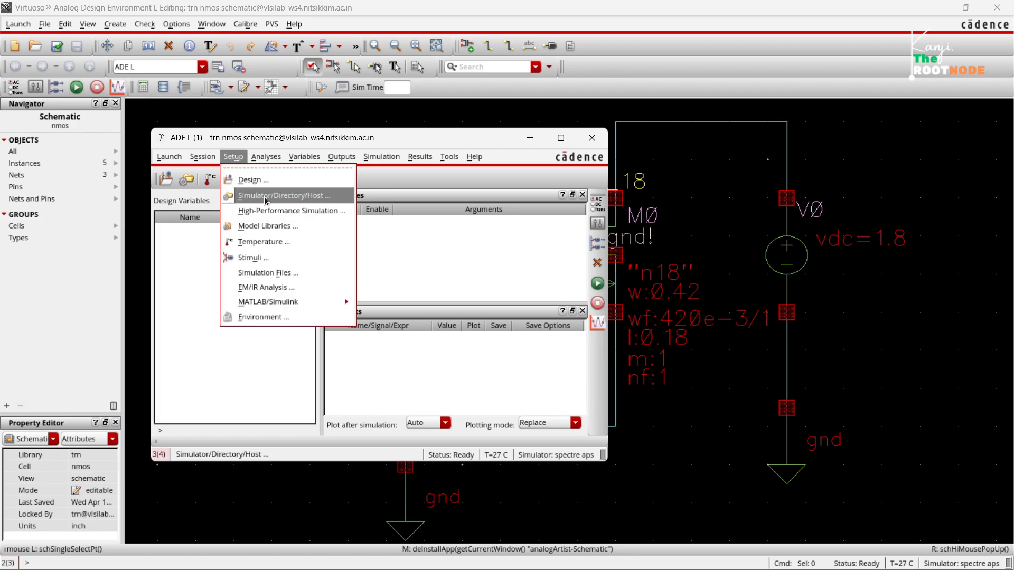
pyautogui.click(262, 227)
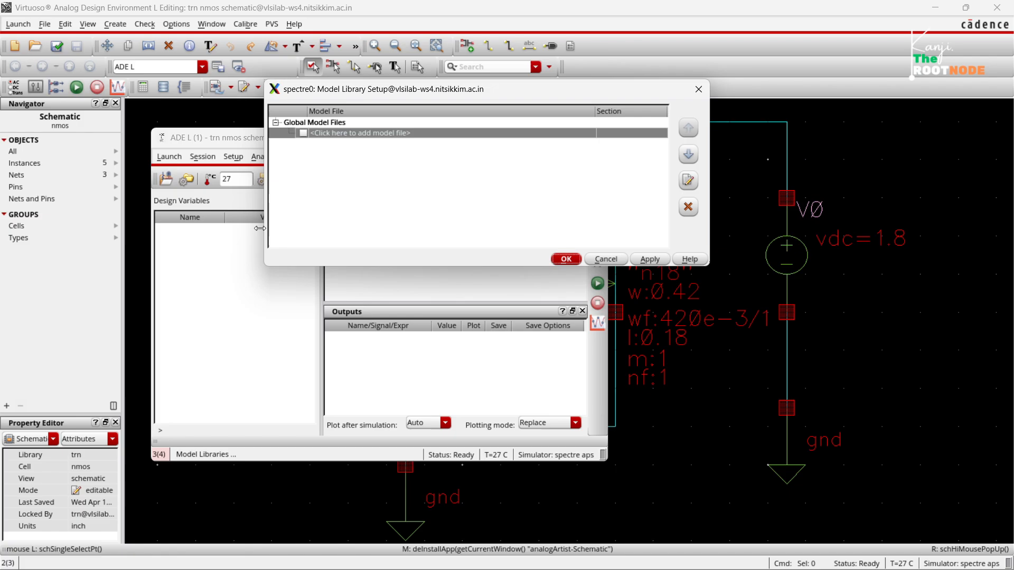
pyautogui.doubleClick(584, 134)
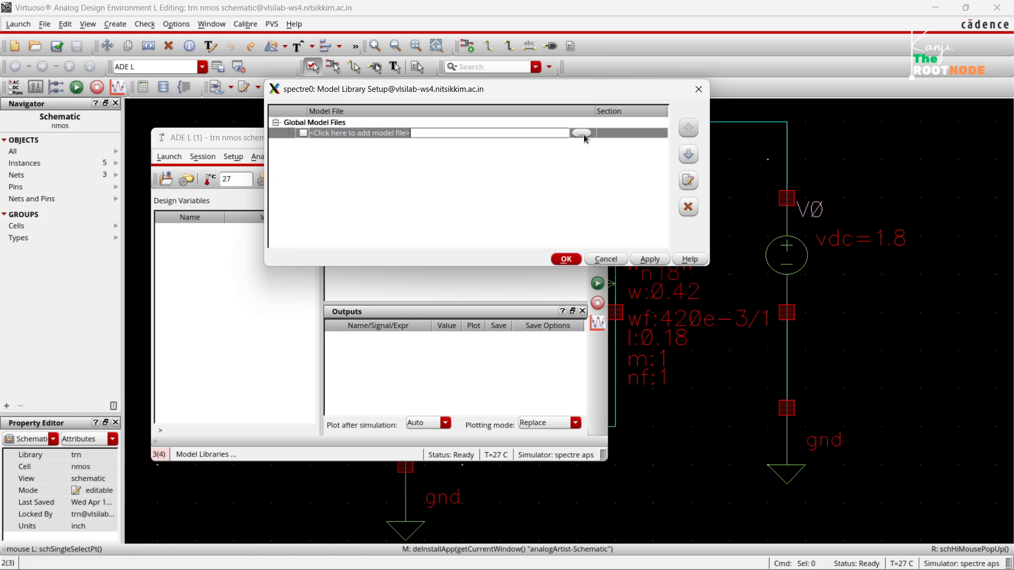
pyautogui.click(584, 134)
# Browse from the trn home folder through cadence, FOUNDRY, analog and scl180 to the PDK's sclpdk_v3/HOTCODE folder.
pyautogui.click(305, 68)
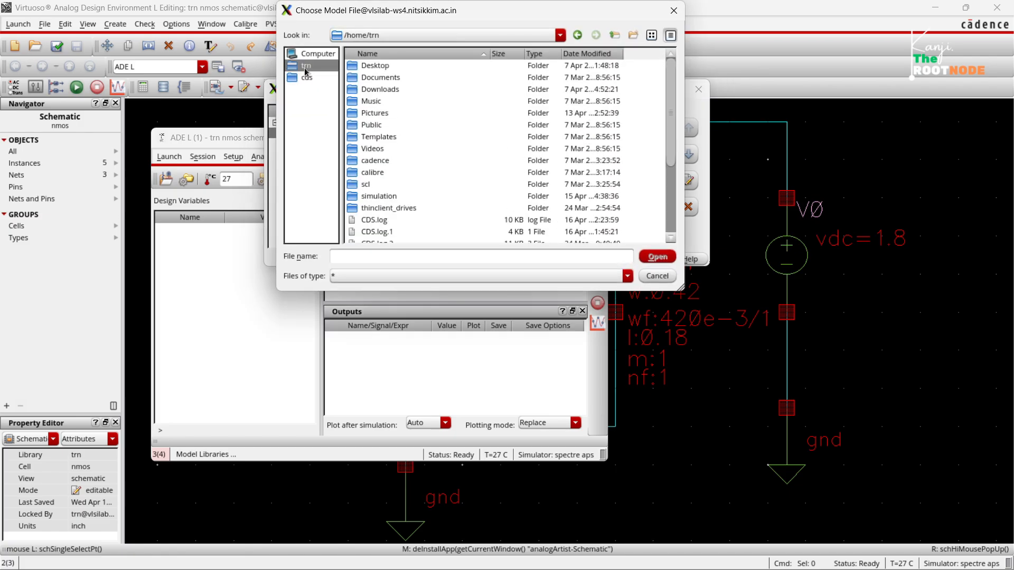
pyautogui.click(374, 163)
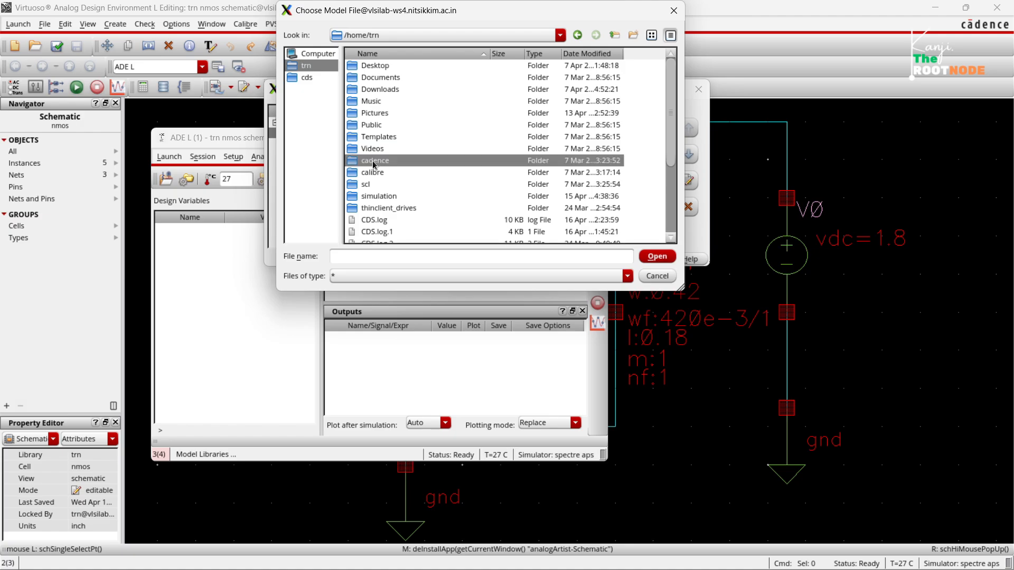
pyautogui.doubleClick(374, 164)
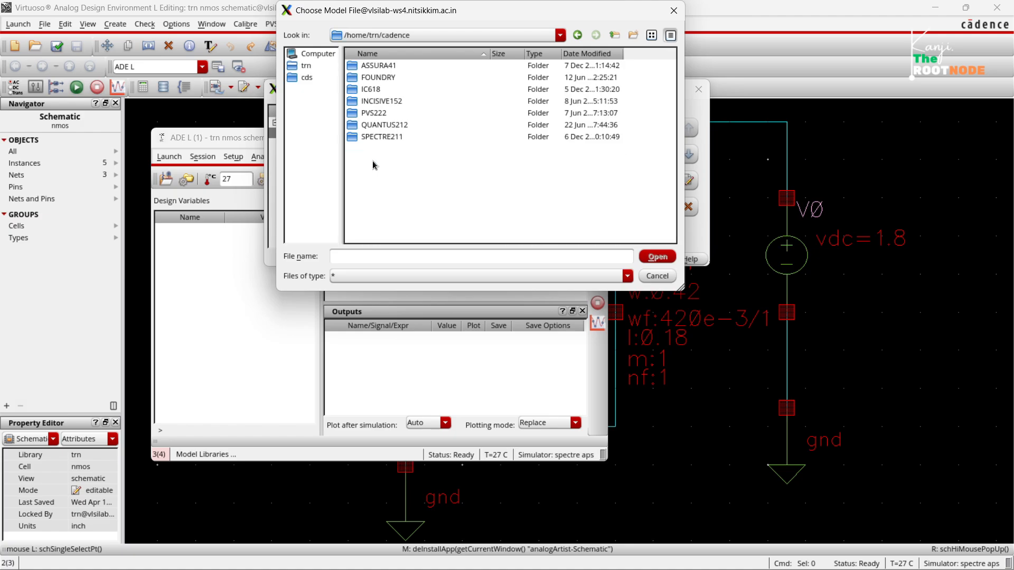
pyautogui.doubleClick(378, 77)
pyautogui.doubleClick(385, 67)
pyautogui.doubleClick(389, 113)
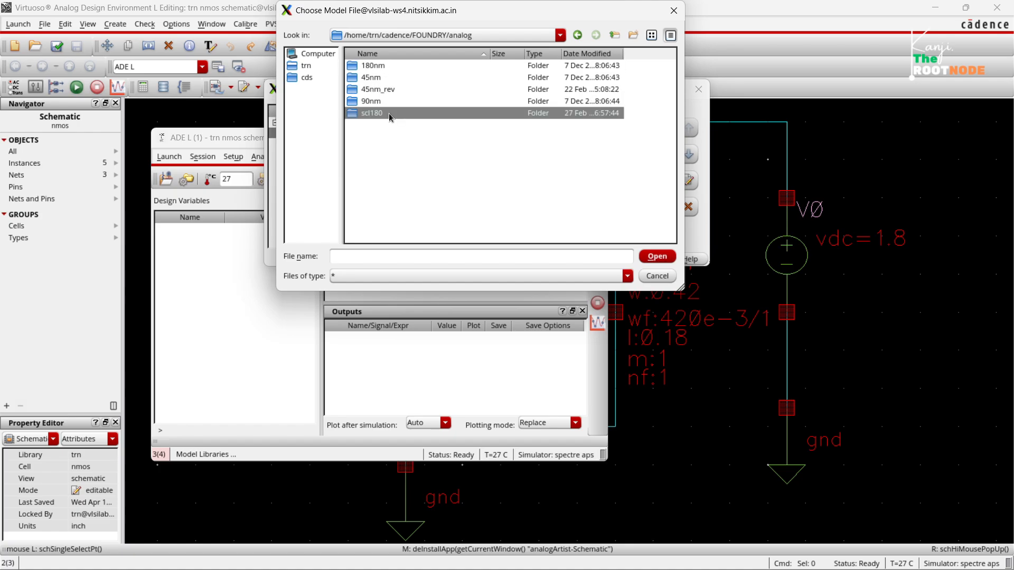
pyautogui.click(379, 125)
pyautogui.doubleClick(378, 125)
pyautogui.doubleClick(381, 66)
pyautogui.doubleClick(380, 65)
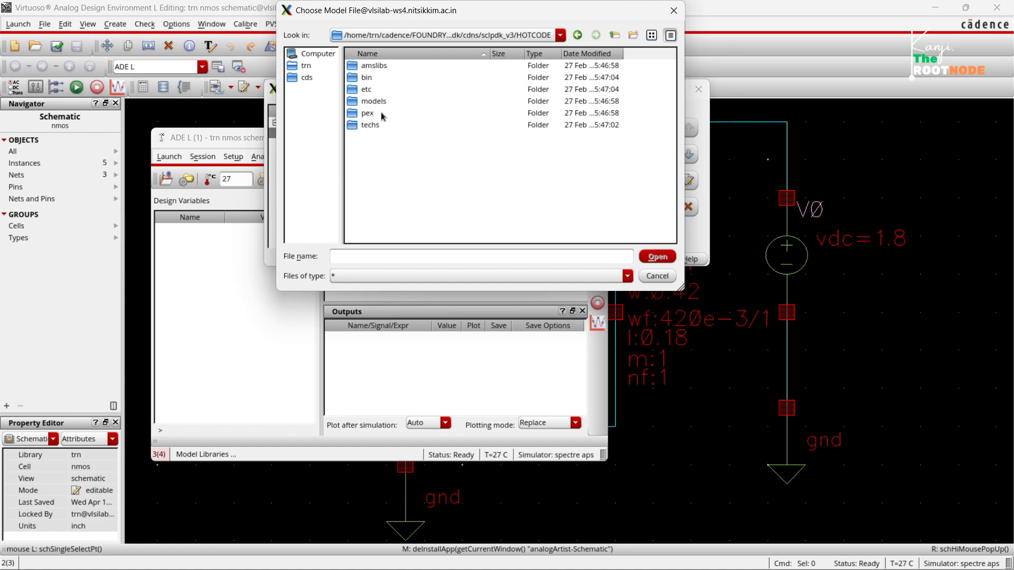
# Add ts18sl_scl.lib from models/ts18scl/v2.0/hspice as the global model file.
pyautogui.doubleClick(383, 103)
pyautogui.doubleClick(373, 66)
pyautogui.doubleClick(375, 77)
pyautogui.doubleClick(377, 77)
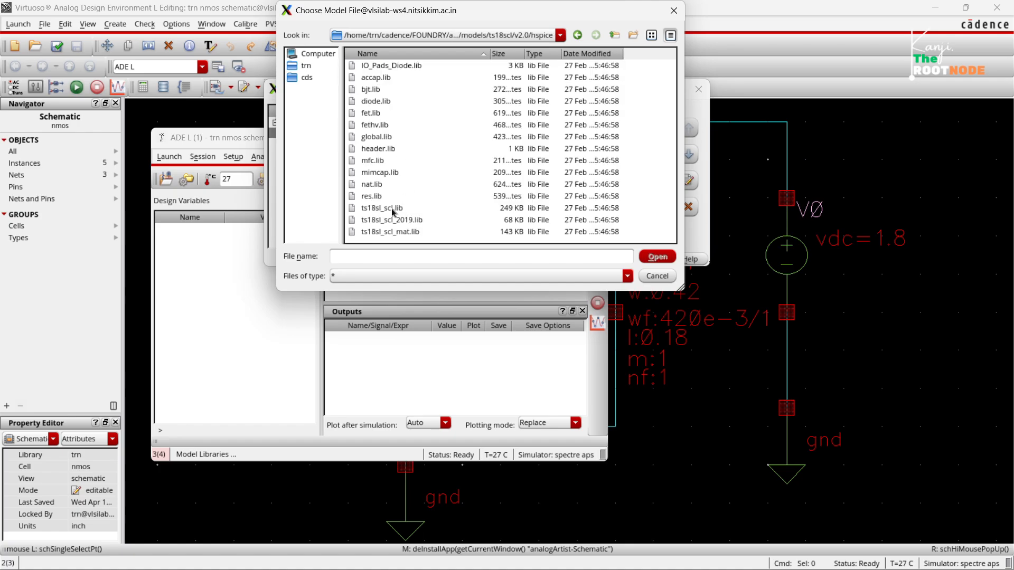
pyautogui.click(388, 208)
pyautogui.click(657, 257)
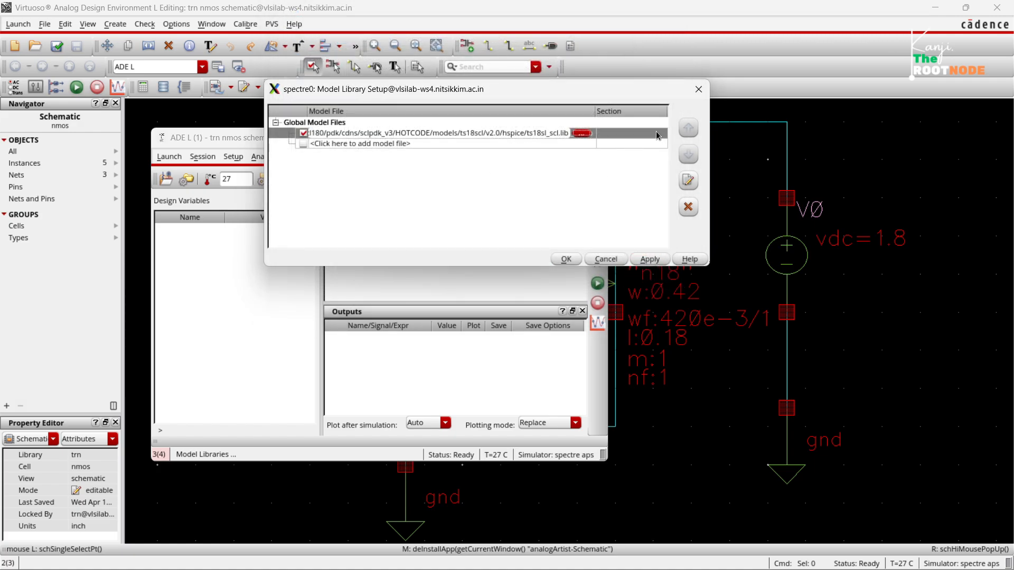
# Set the section of the ts18sl_scl.lib model file to tt_18.
pyautogui.click(658, 136)
pyautogui.click(662, 133)
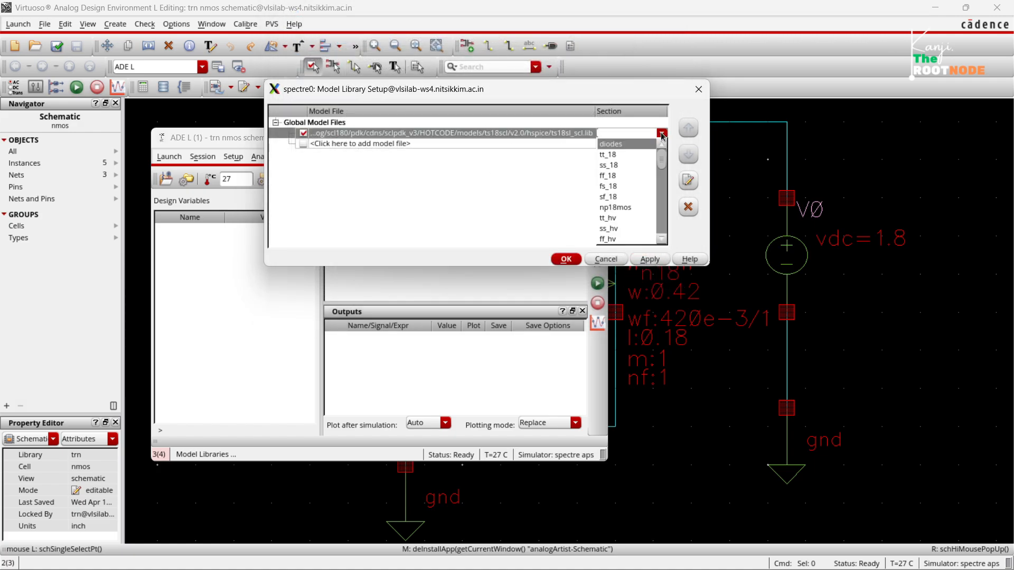
pyautogui.click(639, 155)
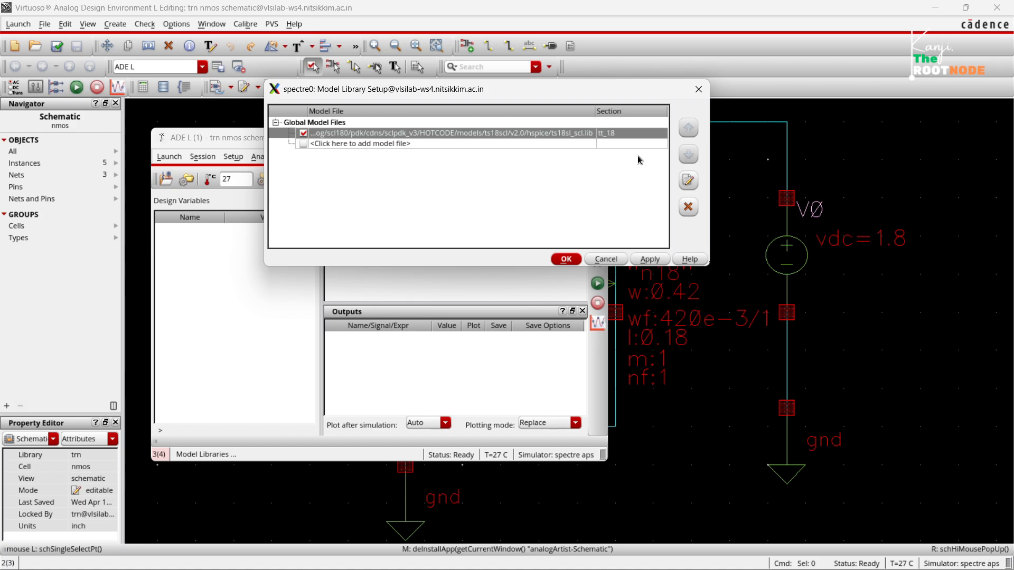
# Review the sections offered for the model file, then apply and close the model library setup with tt_18 kept.
pyautogui.click(653, 133)
pyautogui.click(652, 133)
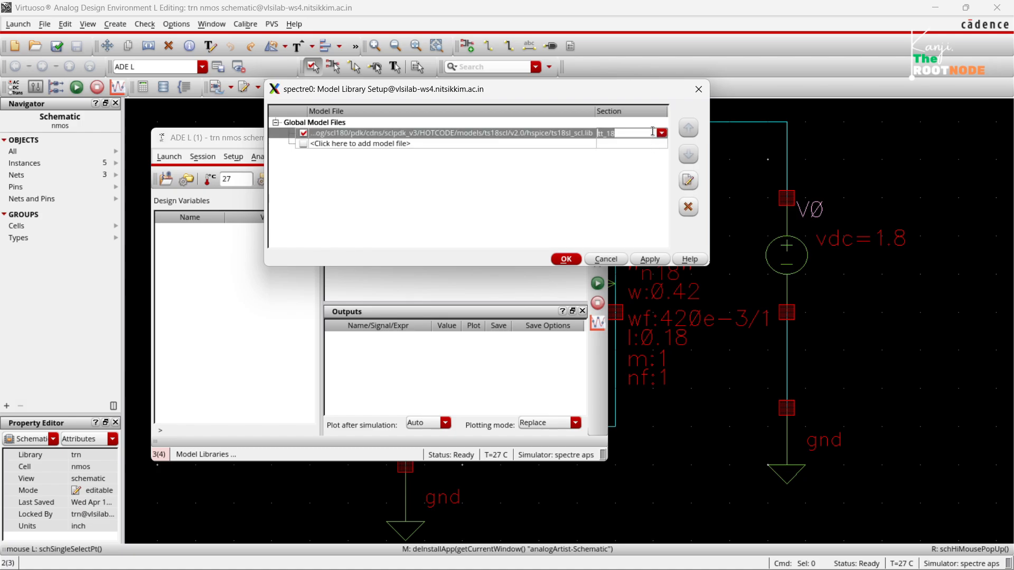
pyautogui.click(661, 133)
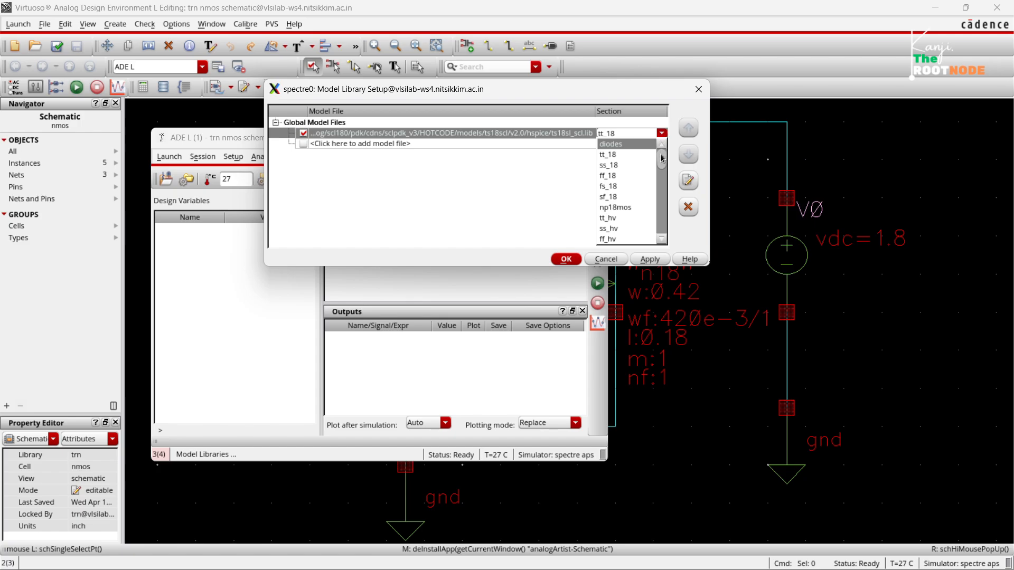
pyautogui.moveTo(662, 158)
pyautogui.mouseDown()
pyautogui.moveTo(663, 226)
pyautogui.moveTo(662, 156)
pyautogui.mouseUp()
pyautogui.click(630, 123)
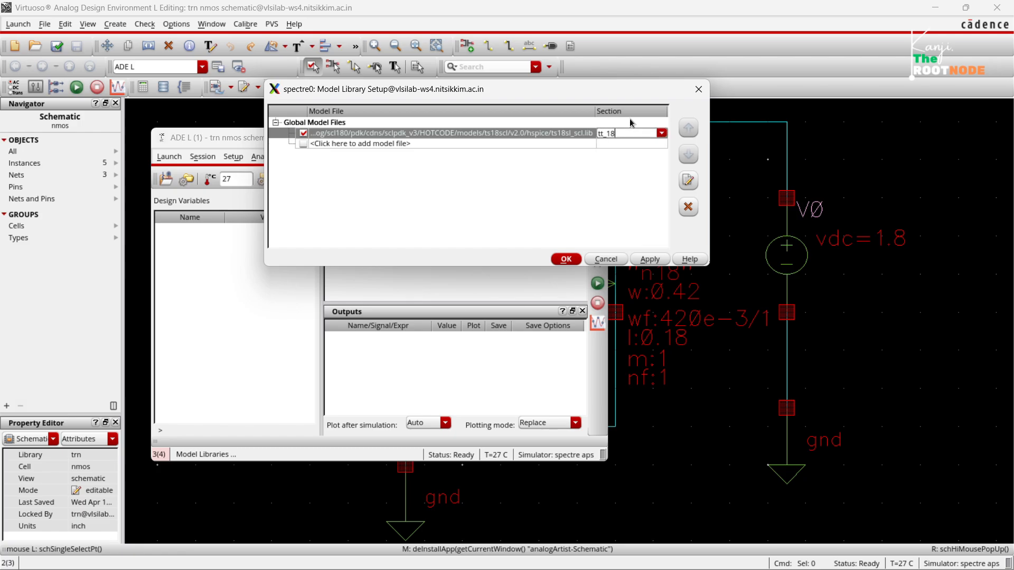
pyautogui.click(630, 123)
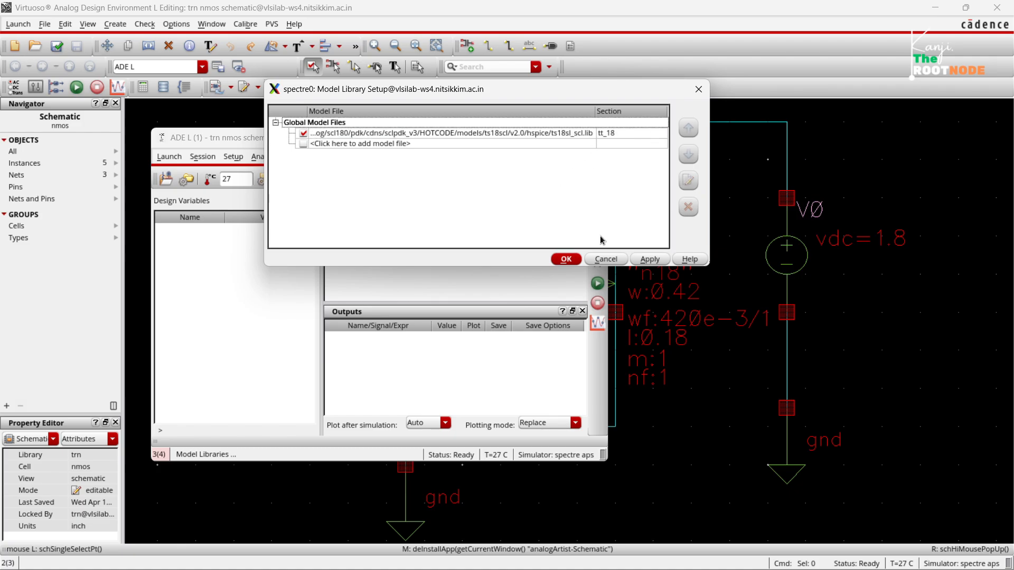
pyautogui.click(638, 262)
pyautogui.click(569, 262)
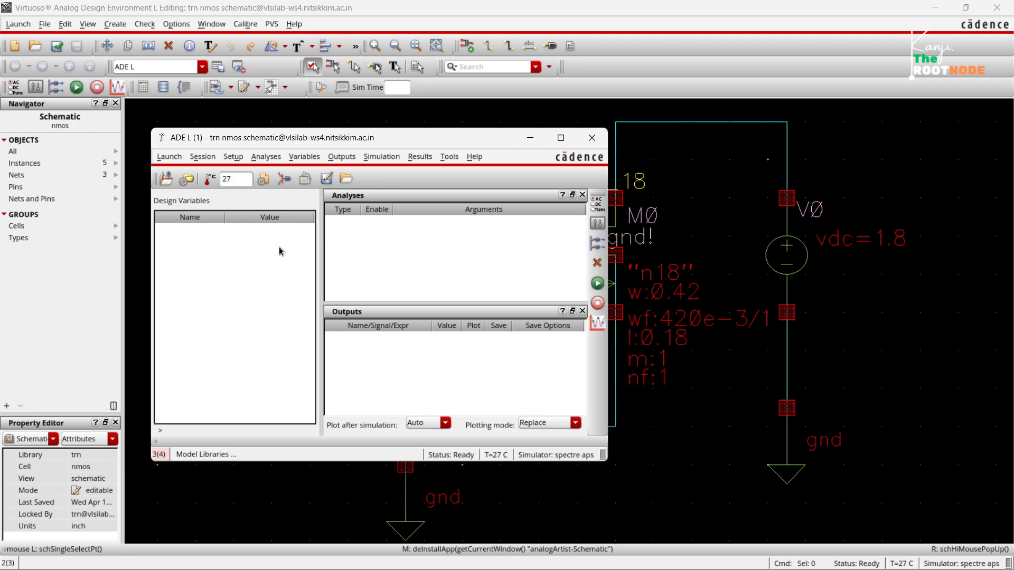
# Choose a dc analysis that saves the DC operating point and sweeps a component parameter.
pyautogui.click(265, 158)
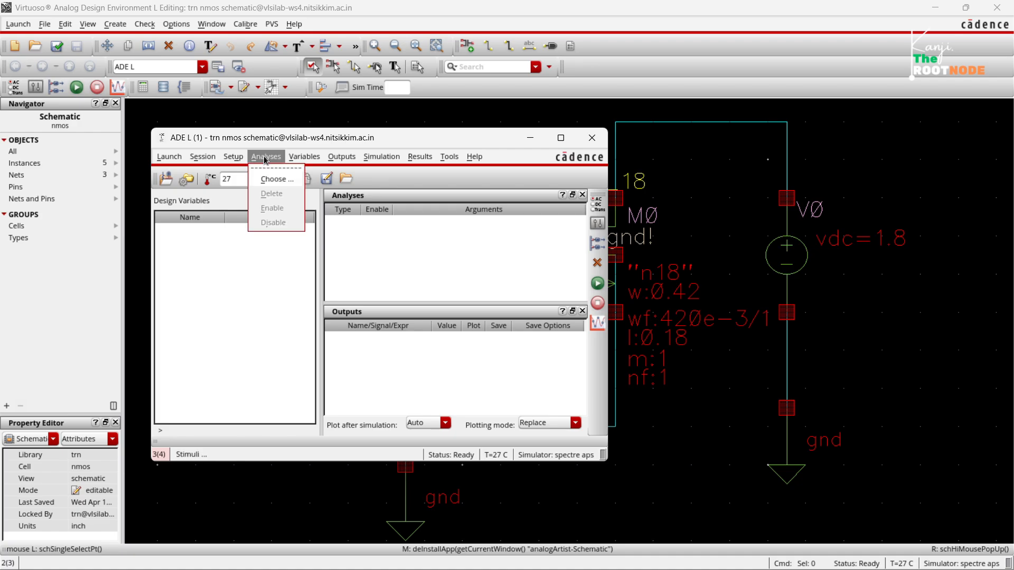
pyautogui.click(270, 183)
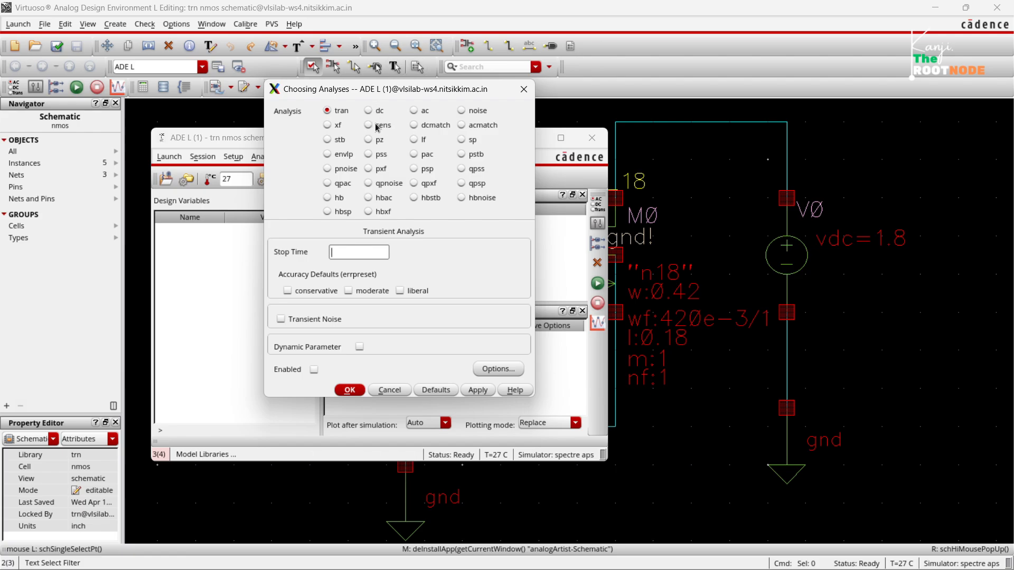
pyautogui.click(369, 111)
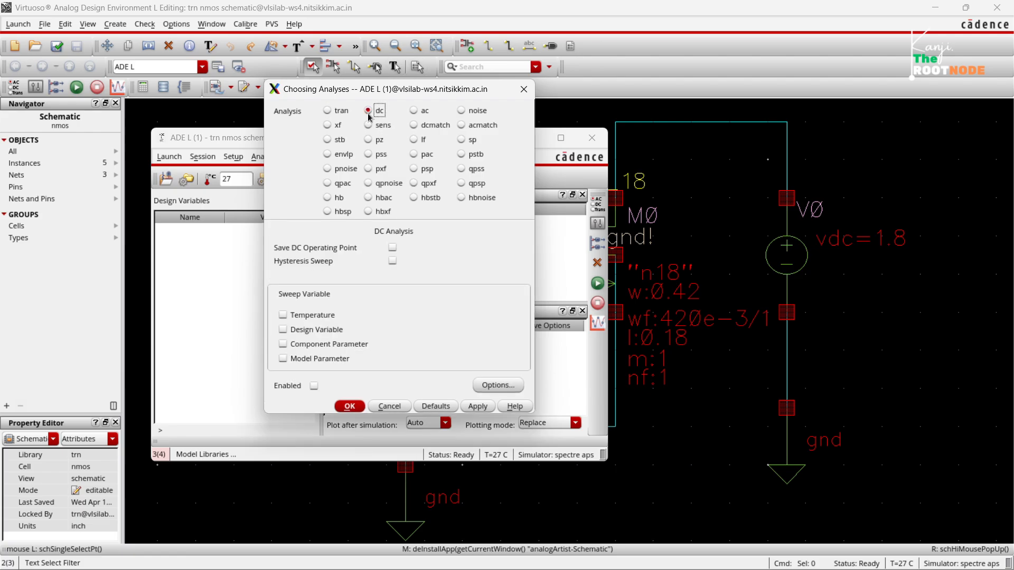
pyautogui.click(392, 249)
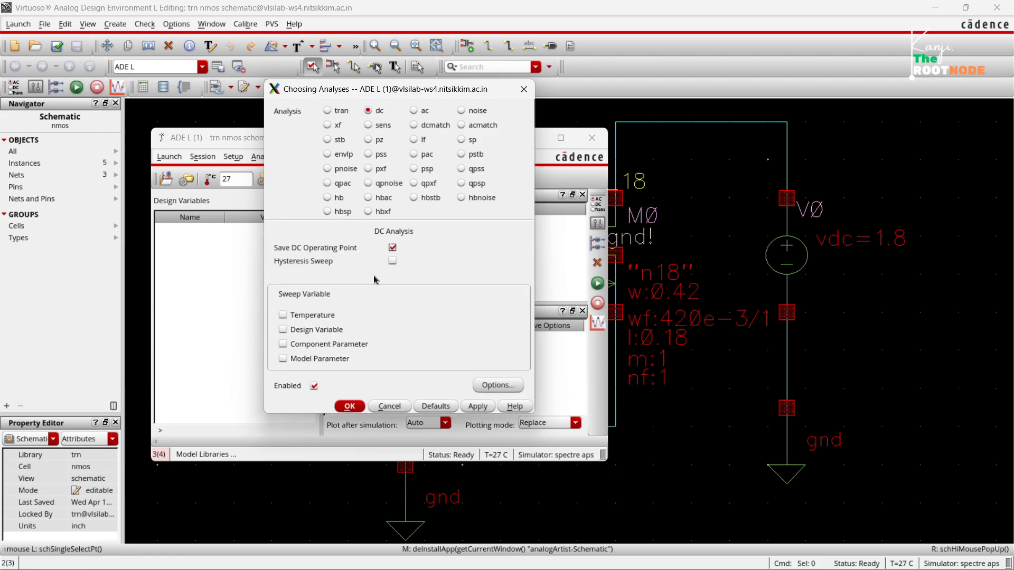
pyautogui.click(320, 346)
# Uncover the schematic and pick source V1's DC voltage (dc) as the swept component parameter.
pyautogui.moveTo(515, 89); pyautogui.dragTo(276, 130)
pyautogui.moveTo(461, 148); pyautogui.dragTo(178, 289)
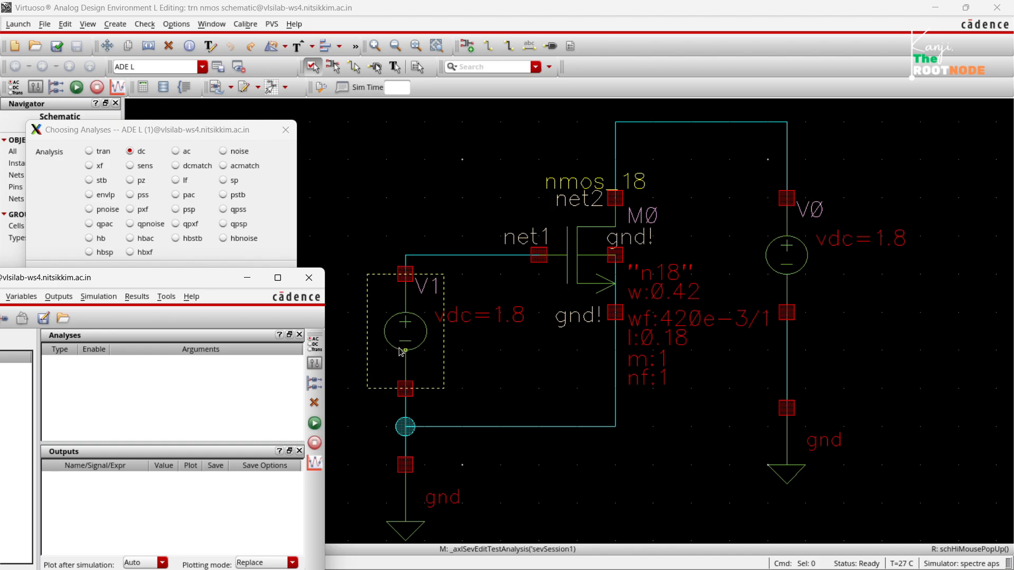
pyautogui.moveTo(195, 281); pyautogui.dragTo(215, 307)
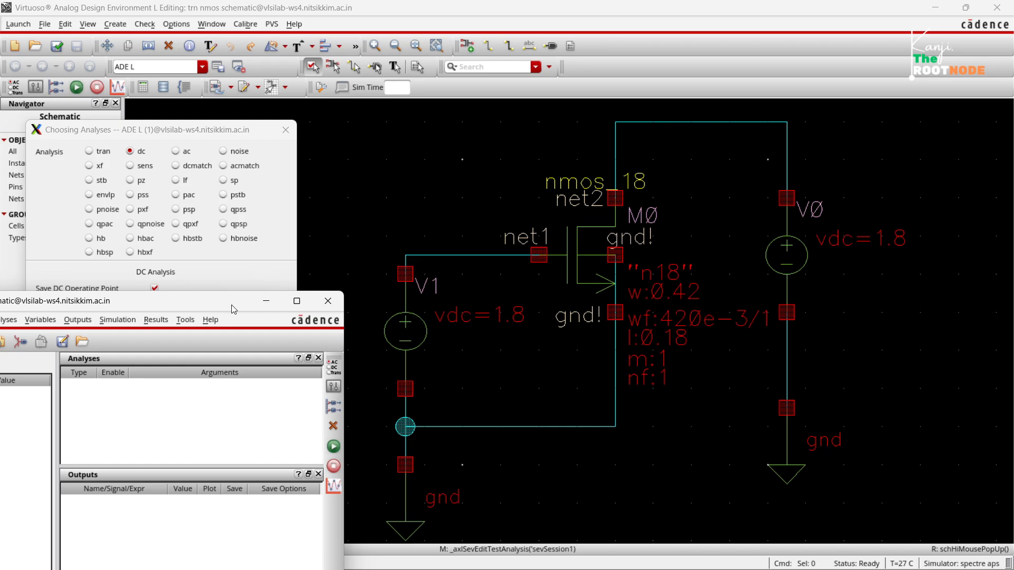
pyautogui.click(186, 131)
pyautogui.click(209, 367)
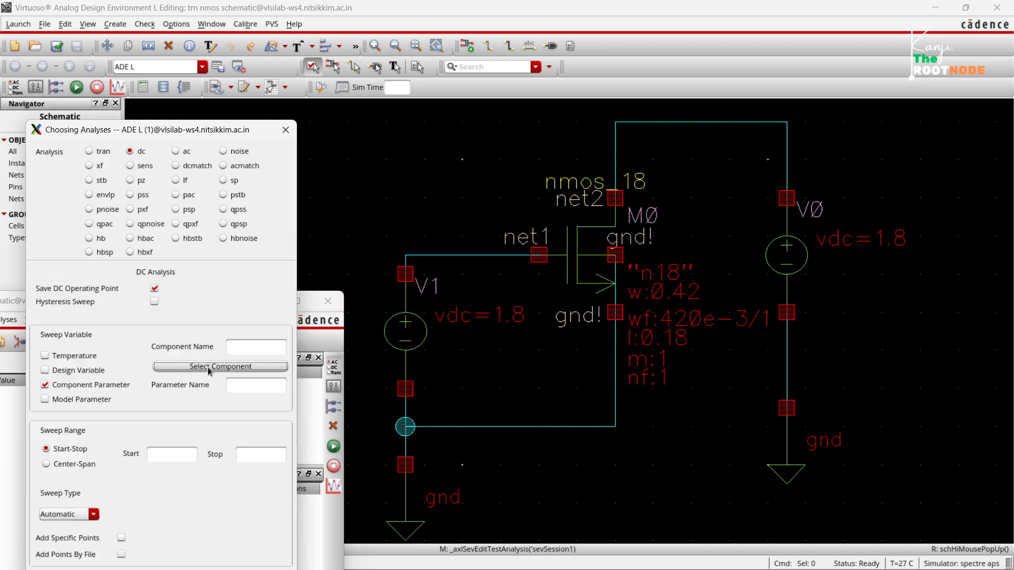
pyautogui.click(409, 345)
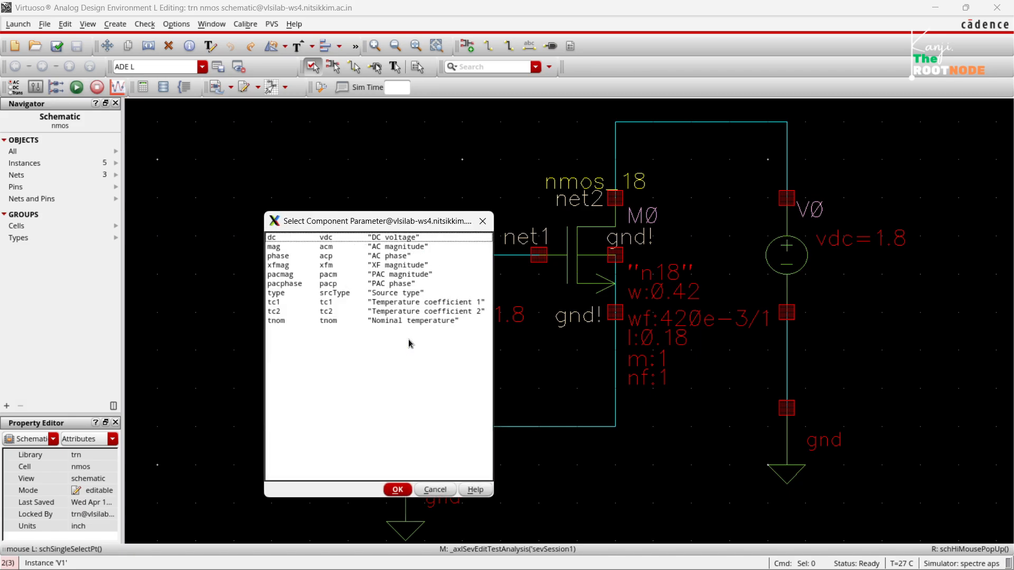
pyautogui.click(390, 240)
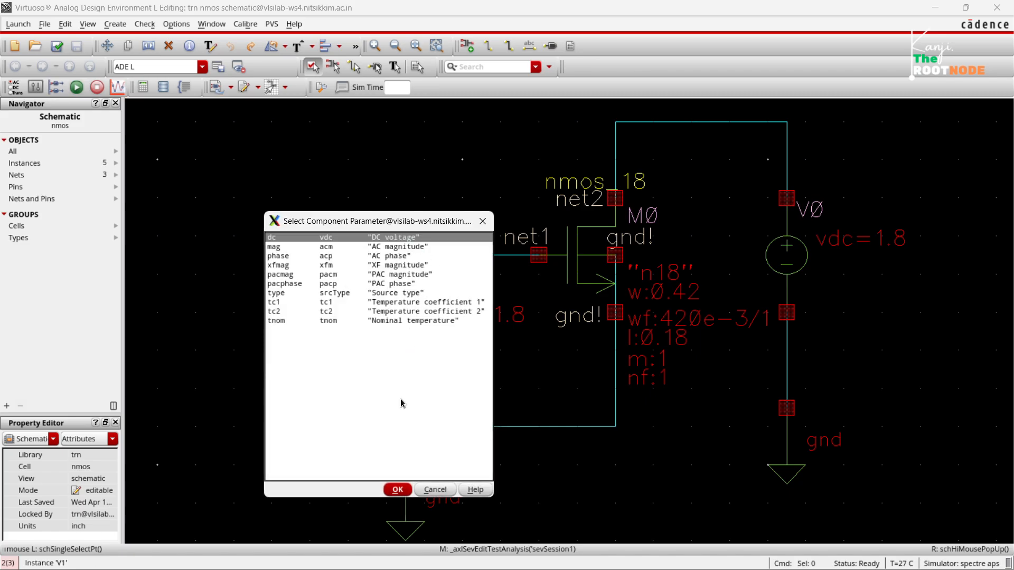
pyautogui.click(397, 490)
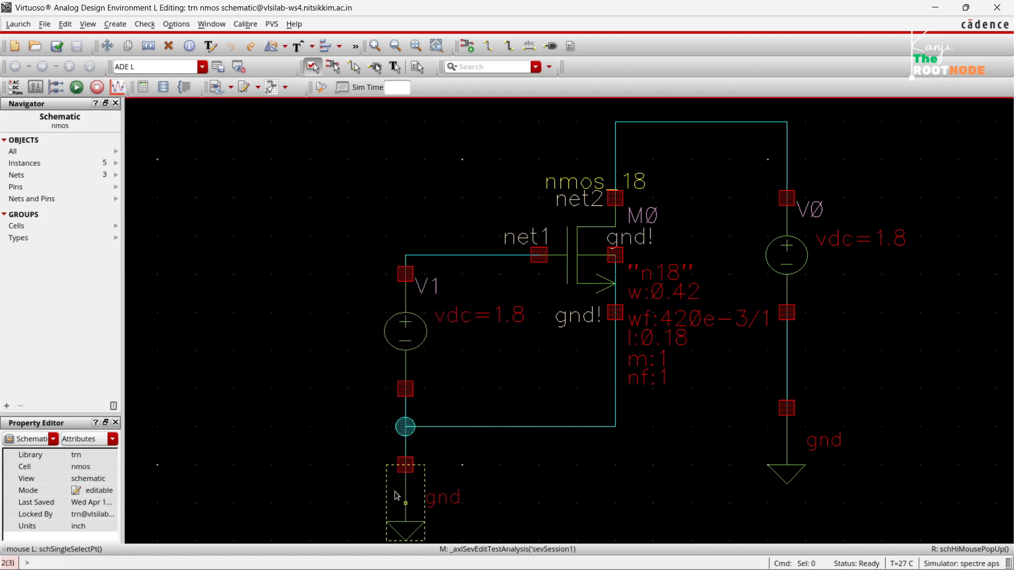
# Return to the analysis setup, set the sweep range from 0 to 1.8, and apply the dc analysis.
pyautogui.moveTo(714, 565)
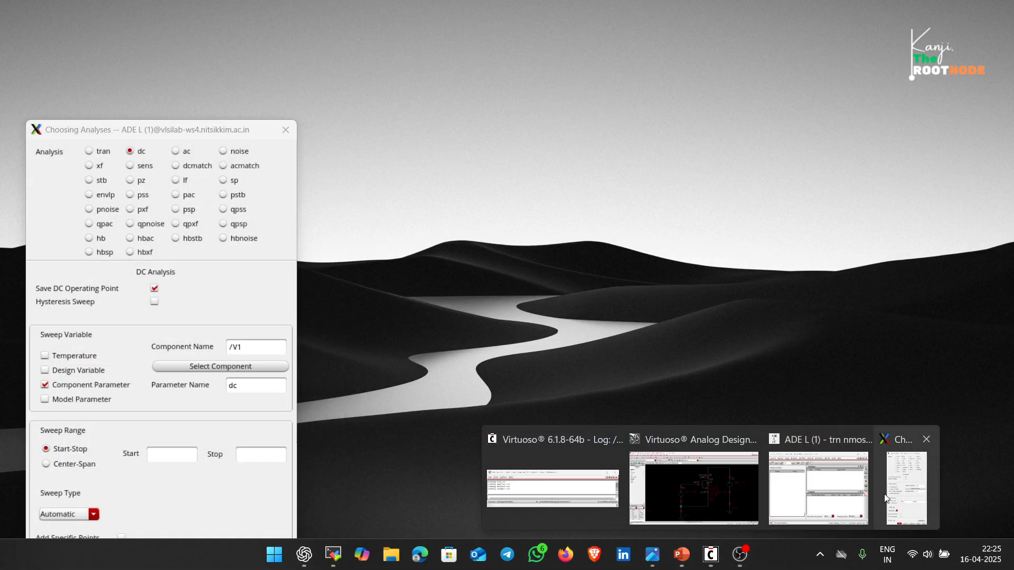
pyautogui.click(886, 498)
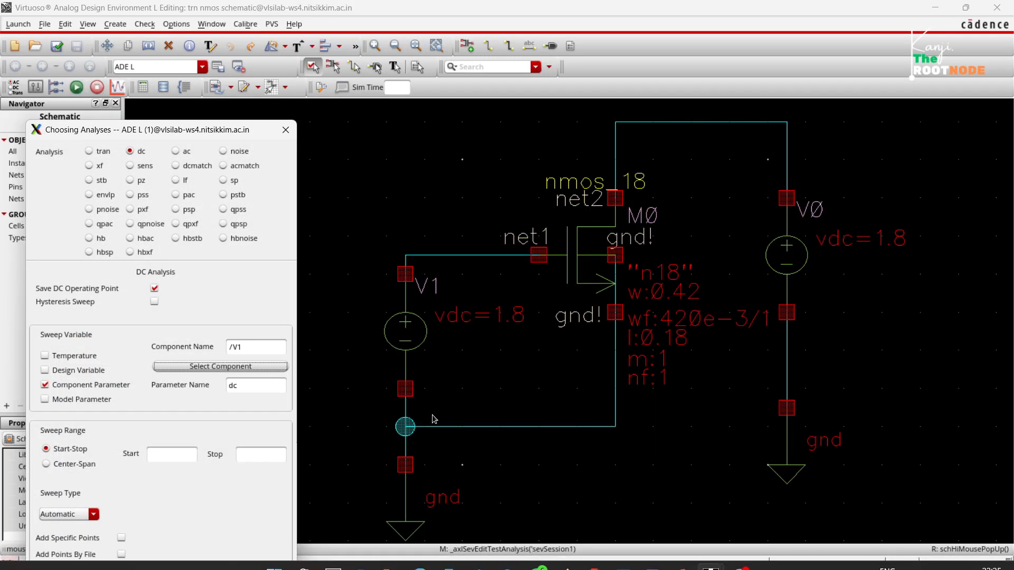
pyautogui.moveTo(174, 133); pyautogui.dragTo(439, 52)
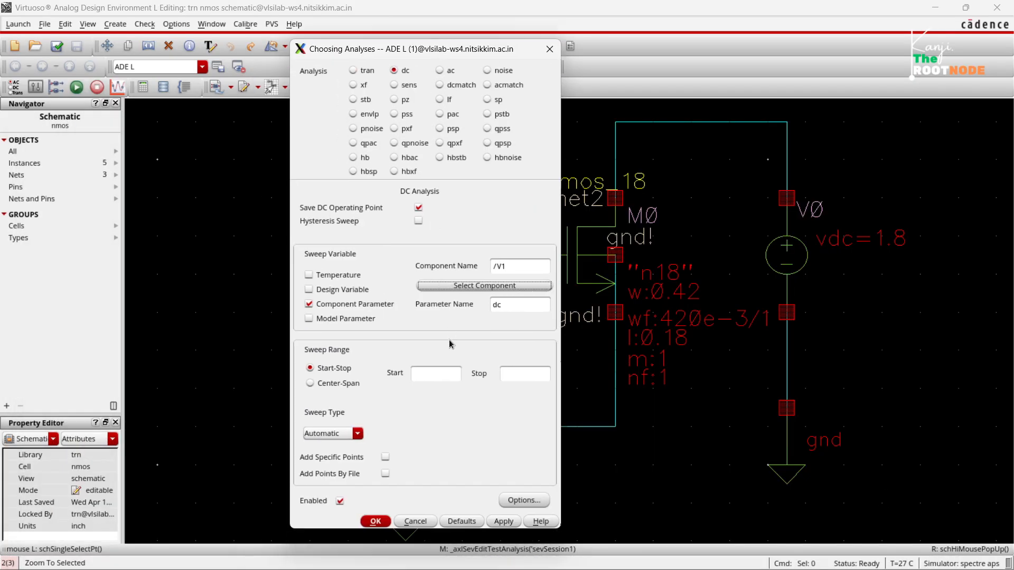
pyautogui.click(429, 379)
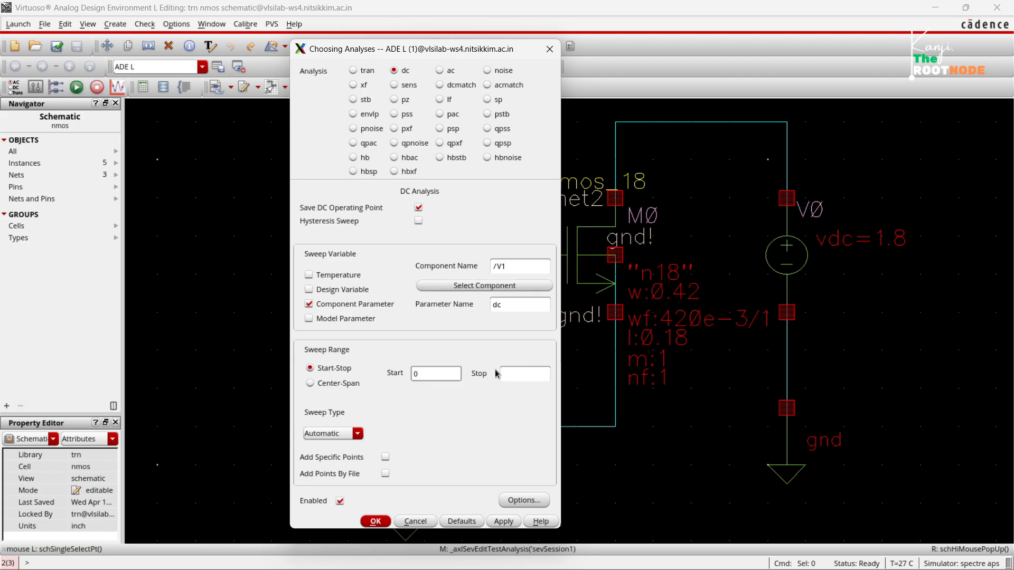
pyautogui.click(526, 374)
pyautogui.click(498, 524)
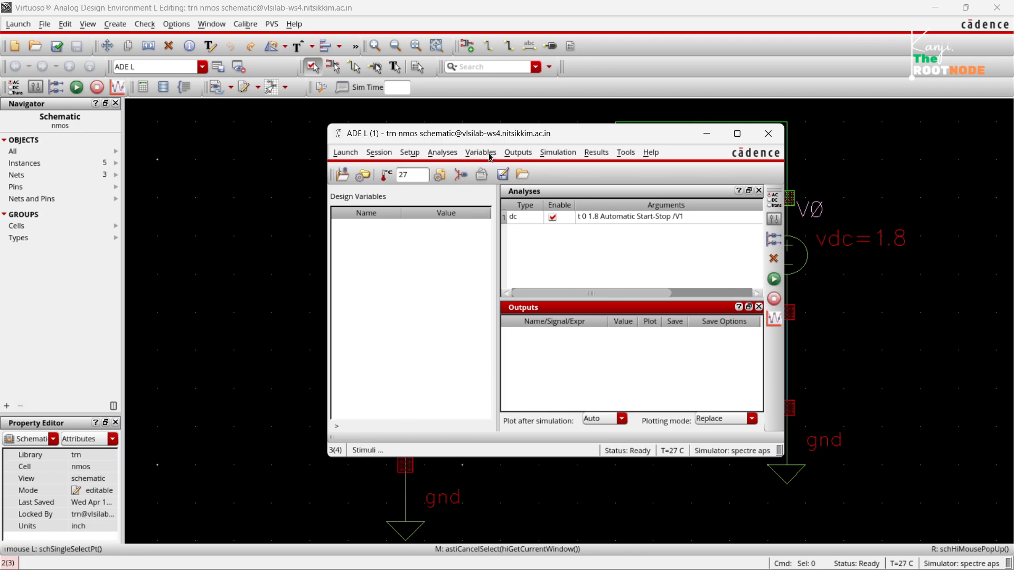
# Select the gate net net1 and transistor M0's drain terminal on the schematic as outputs to plot.
pyautogui.click(517, 153)
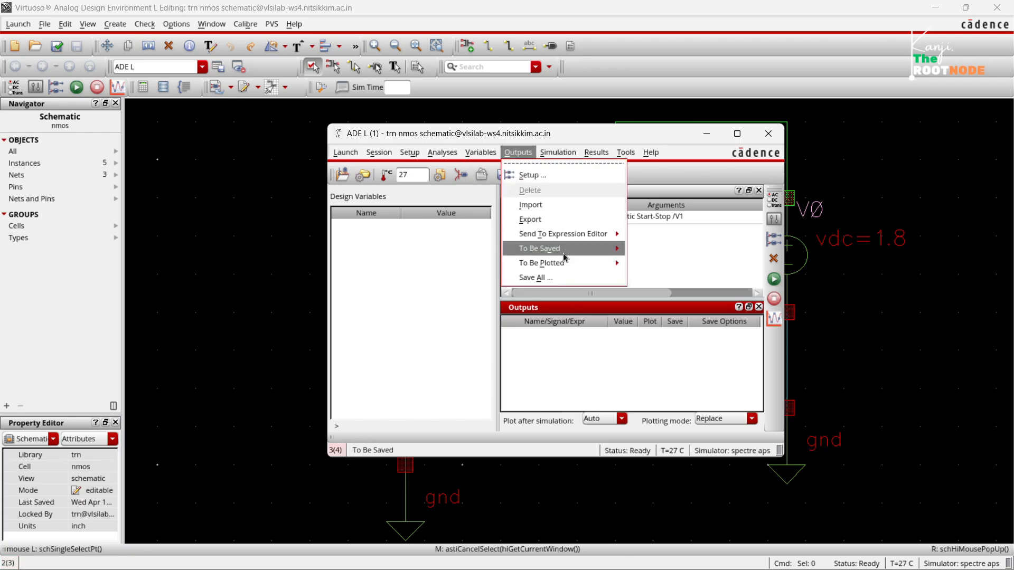
pyautogui.moveTo(565, 264)
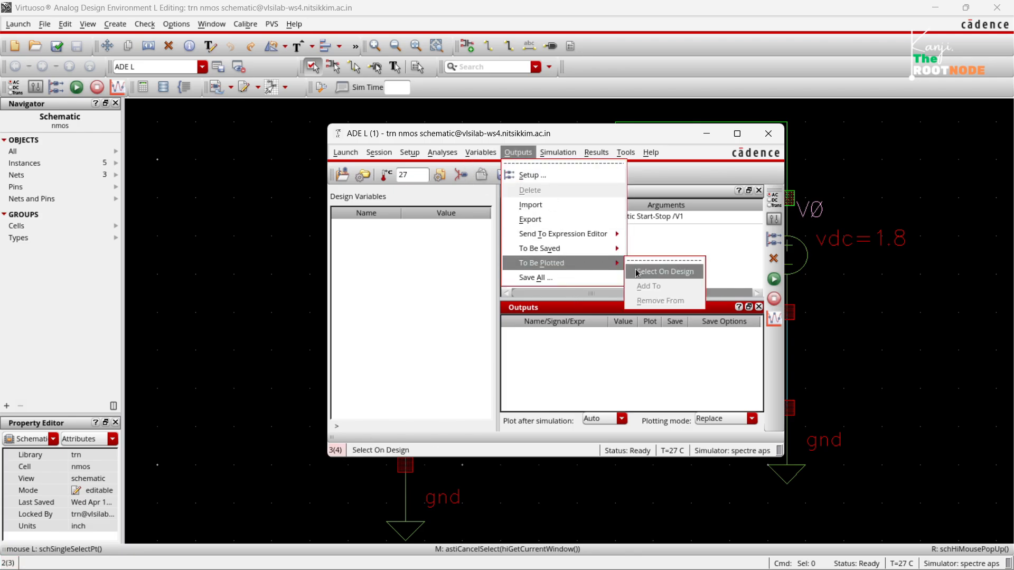
pyautogui.click(638, 272)
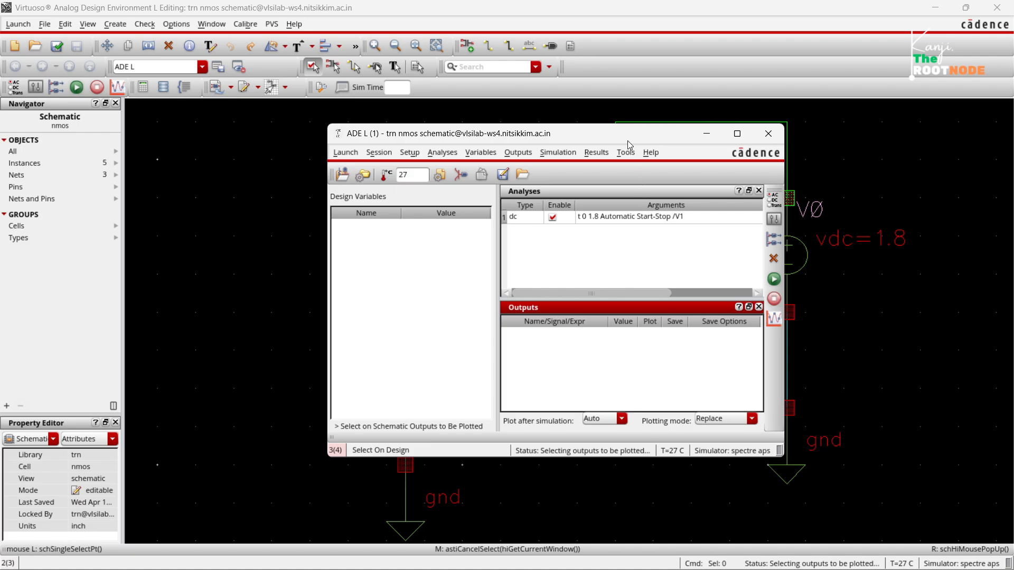
pyautogui.moveTo(632, 144); pyautogui.dragTo(793, 142)
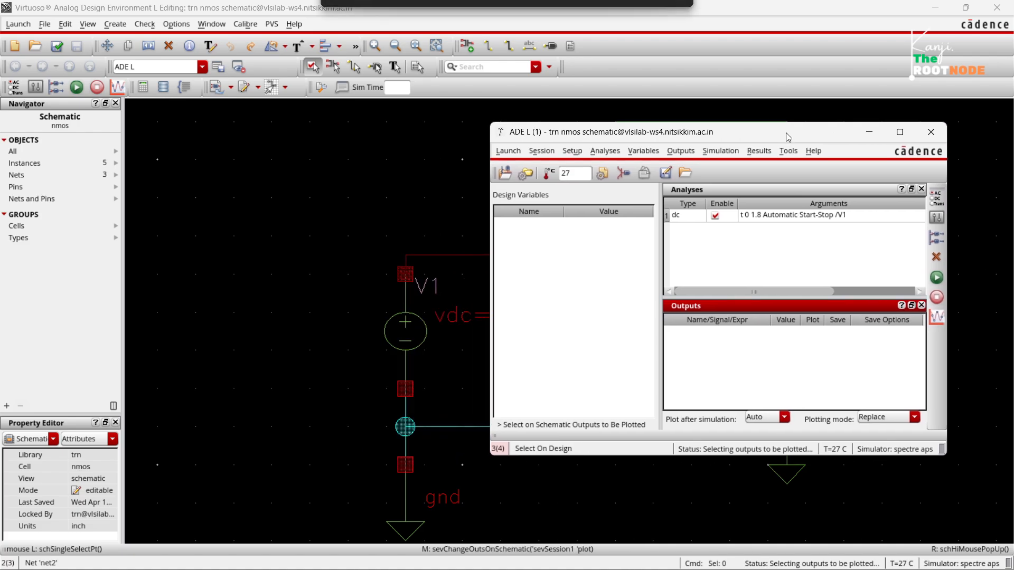
pyautogui.click(441, 257)
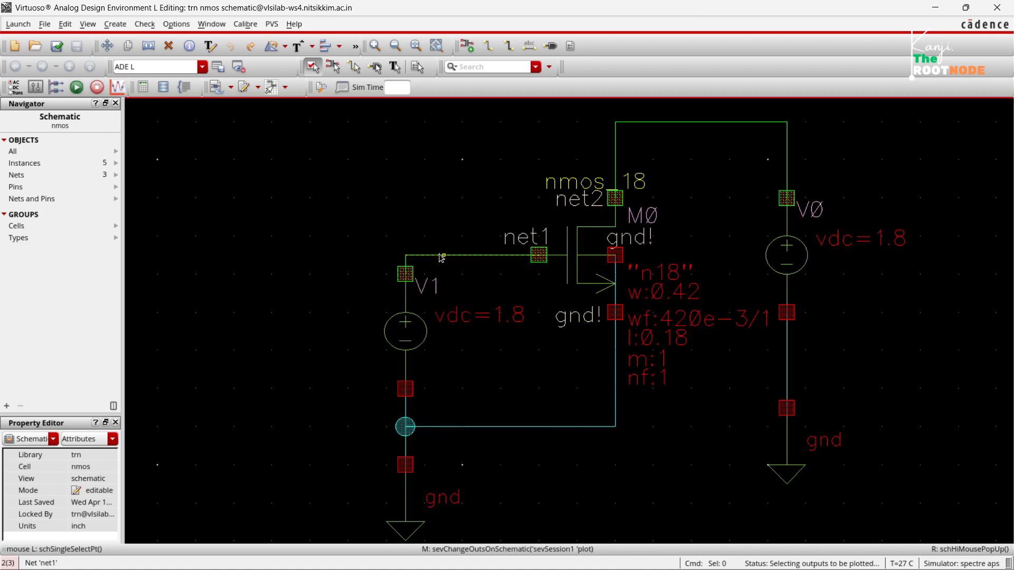
pyautogui.click(616, 199)
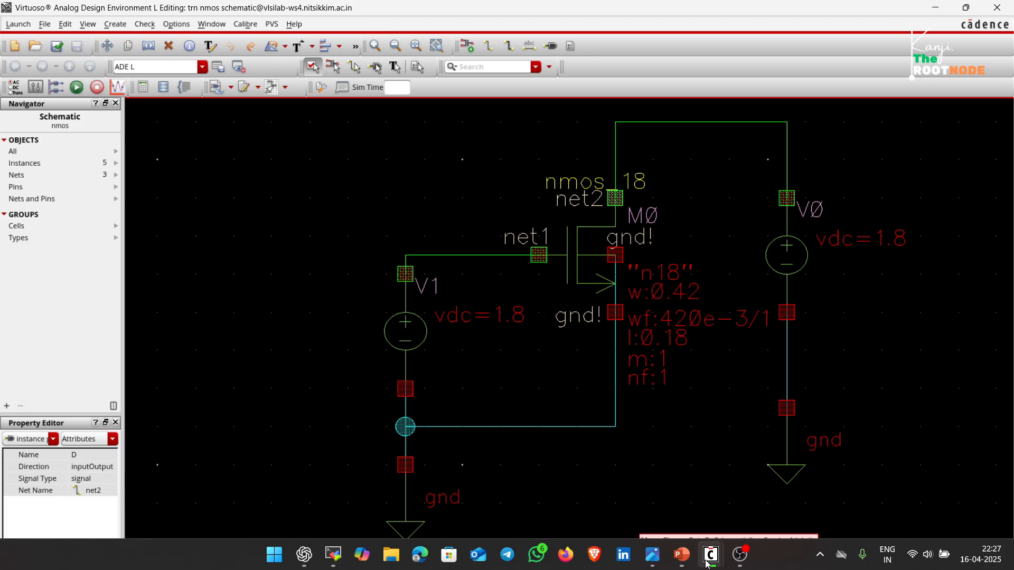
# Return to the ADE L window, enable saving of the M0/D output, and run the simulation.
pyautogui.moveTo(725, 550)
pyautogui.click(835, 485)
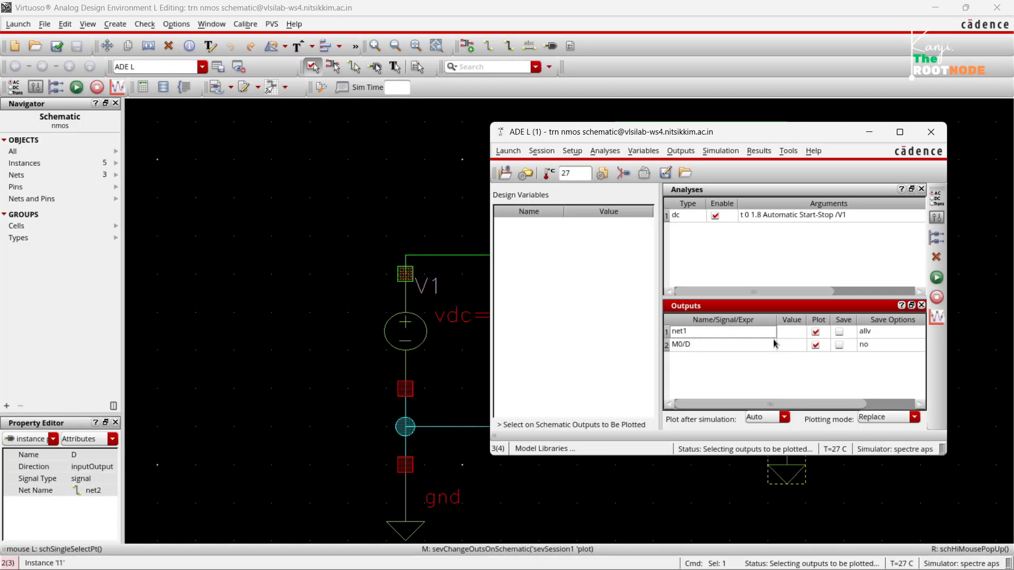
pyautogui.moveTo(798, 142); pyautogui.dragTo(459, 131)
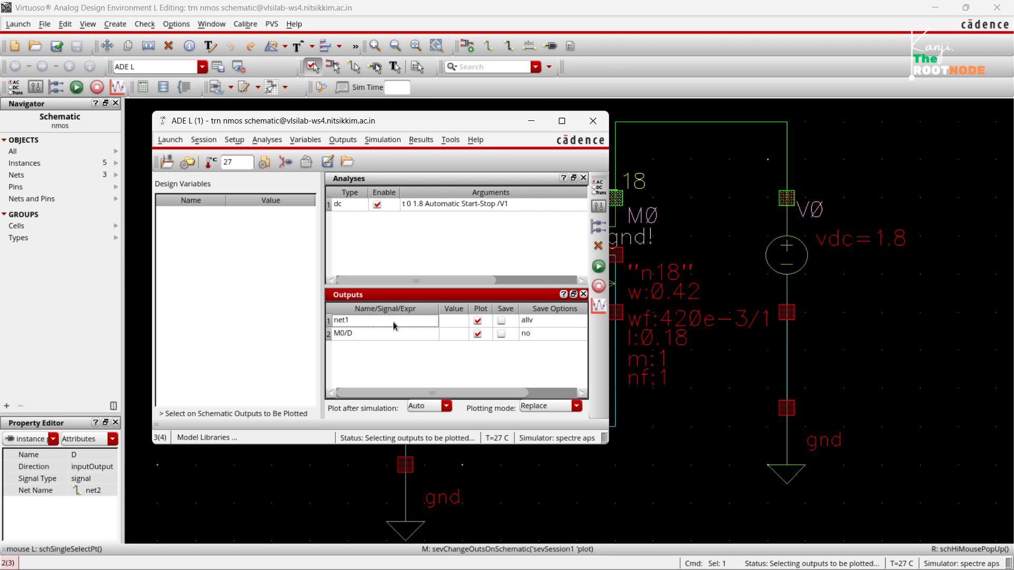
pyautogui.click(501, 334)
pyautogui.click(597, 266)
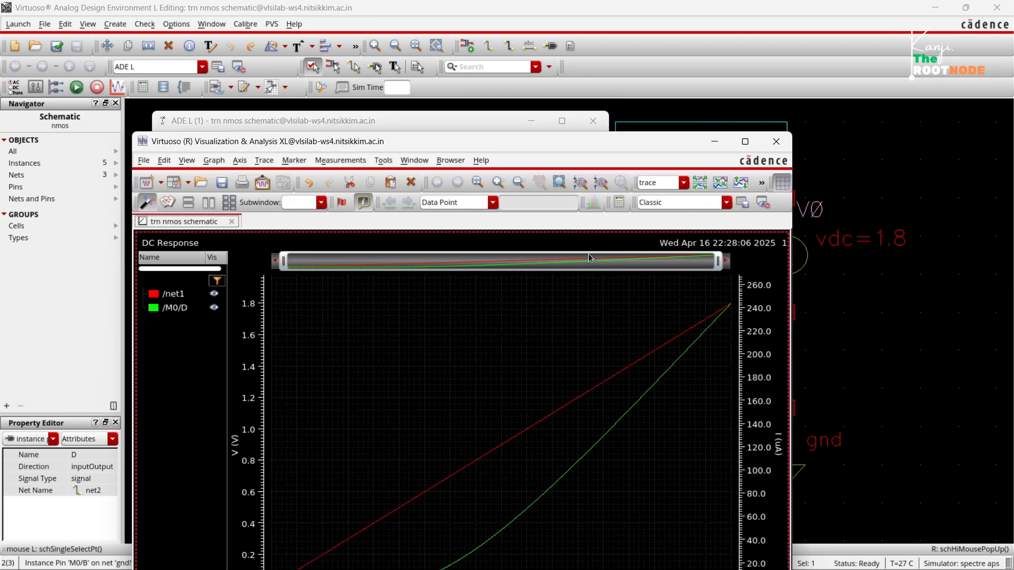
# Examine the DC response with the net1 trace hidden and the M0/D trace highlighted, and close the plot window.
pyautogui.moveTo(539, 147); pyautogui.dragTo(584, 30)
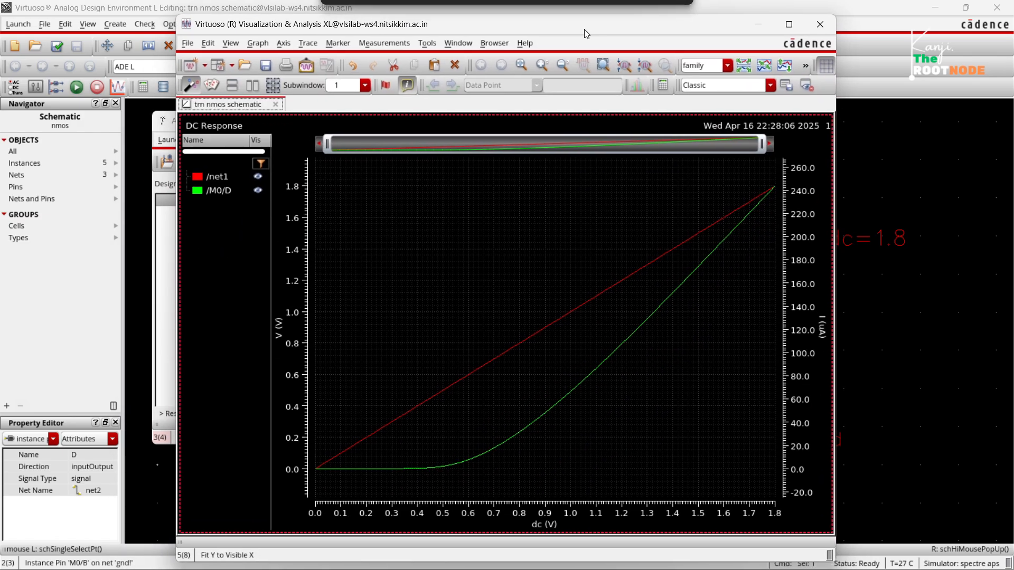
pyautogui.click(605, 296)
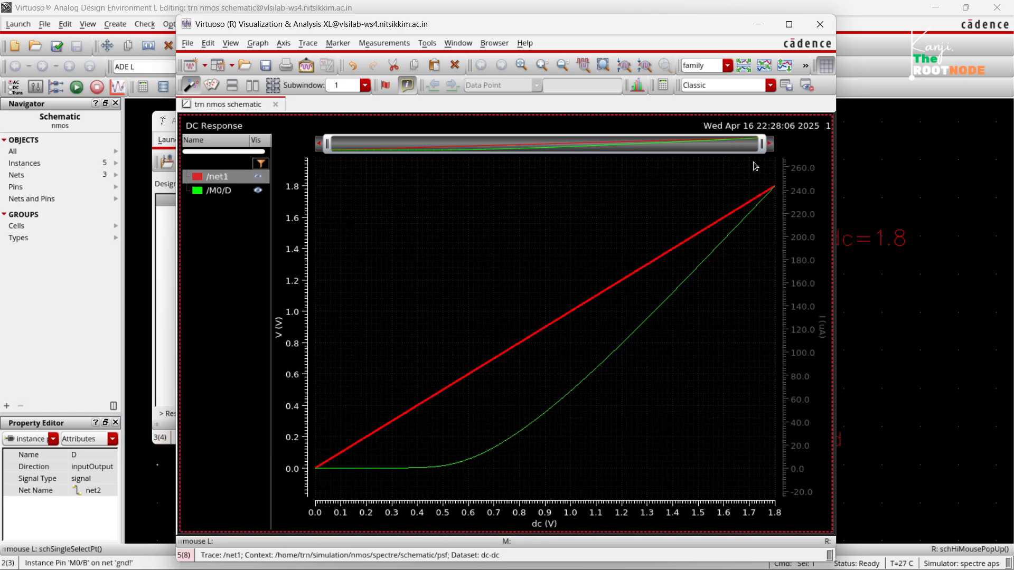
pyautogui.moveTo(747, 213)
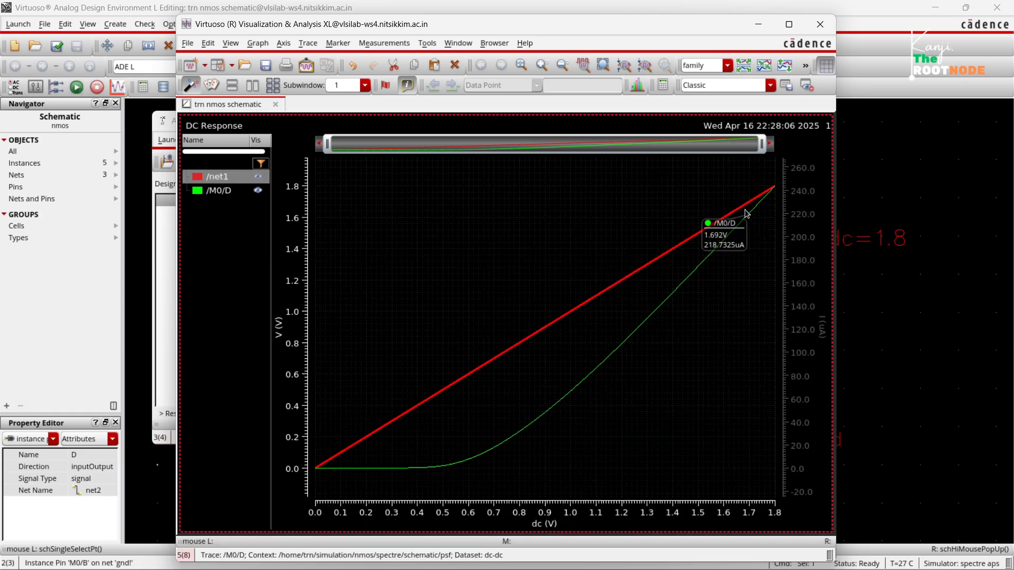
pyautogui.click(256, 178)
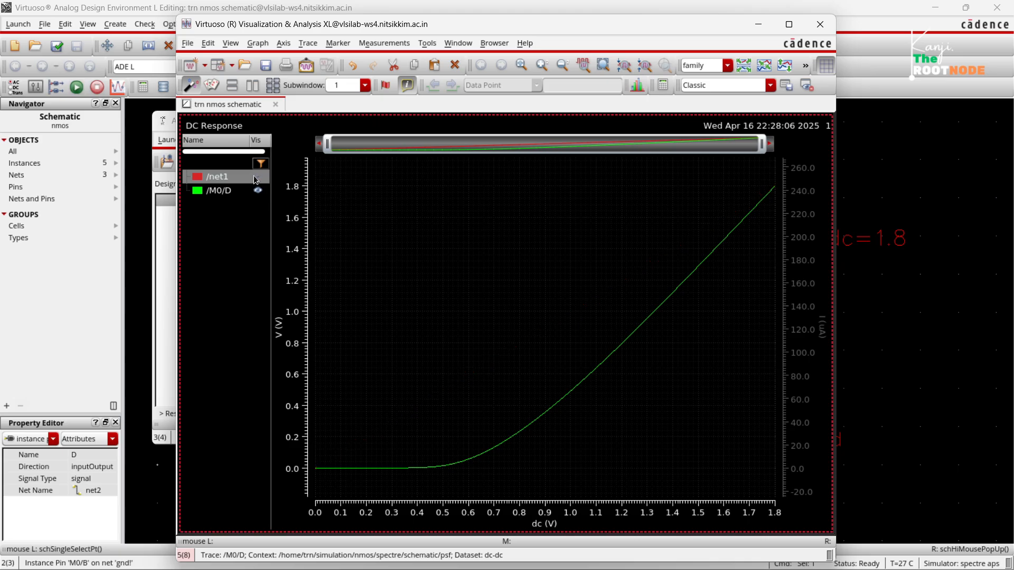
pyautogui.click(477, 459)
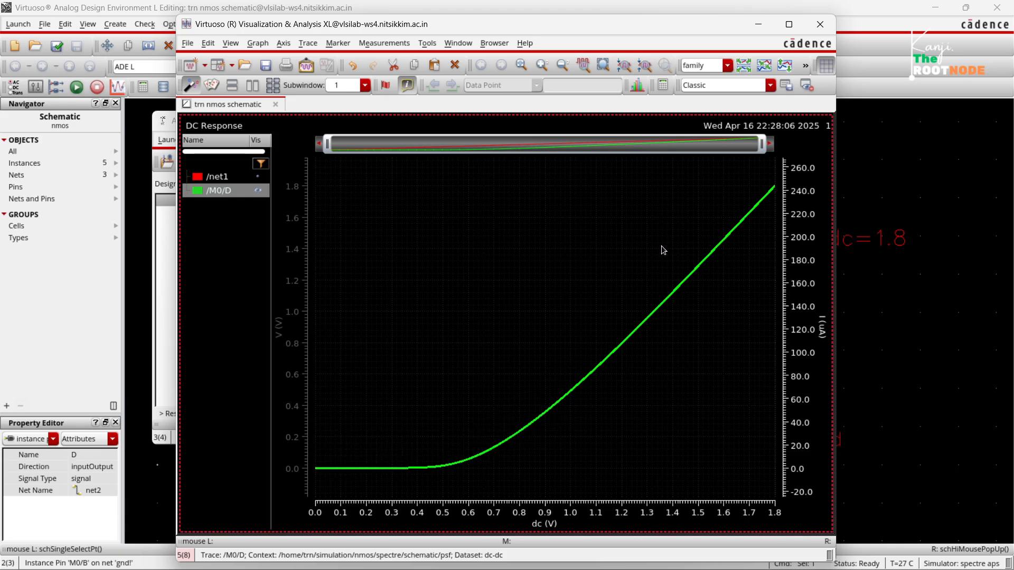
pyautogui.click(831, 23)
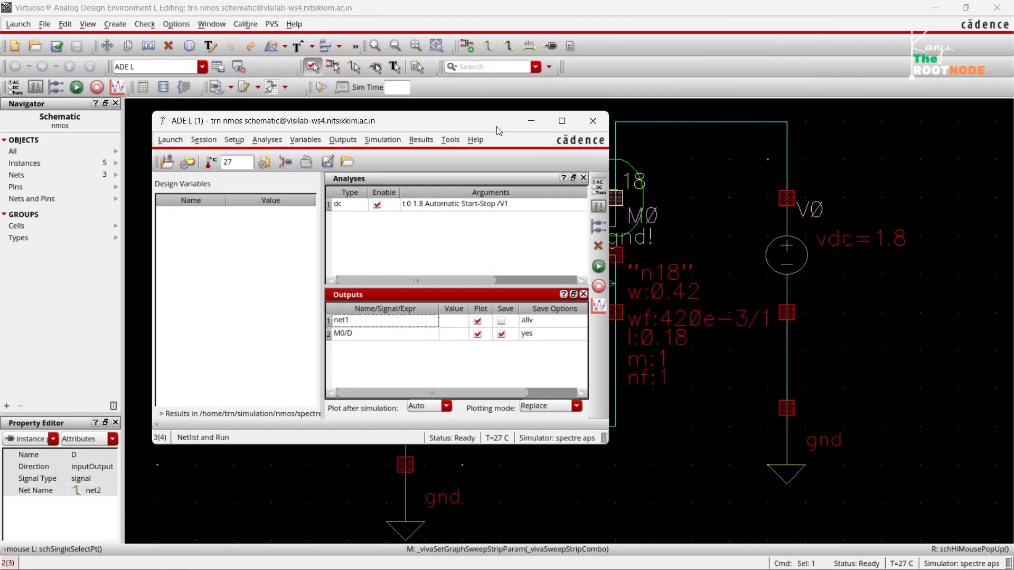
# Delete the M0/D and net1 outputs and the dc analysis from the simulation setup.
pyautogui.moveTo(501, 130); pyautogui.dragTo(547, 163)
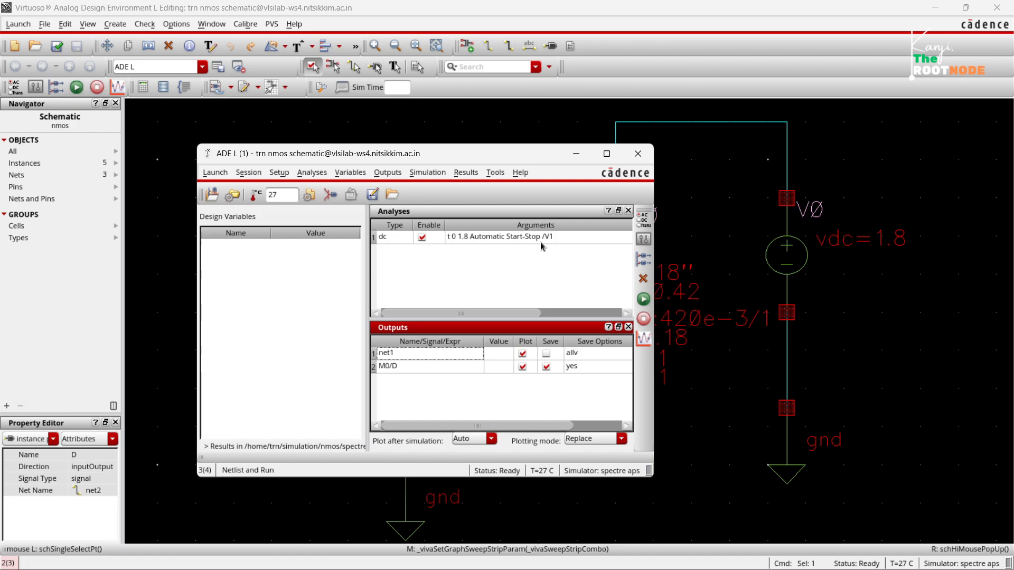
pyautogui.rightClick(417, 366)
pyautogui.click(433, 450)
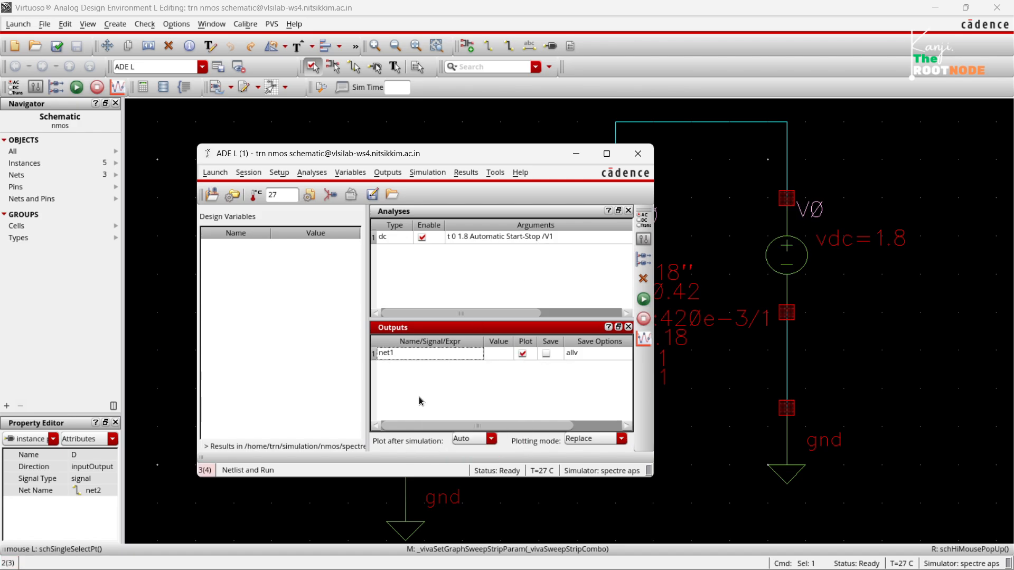
pyautogui.rightClick(403, 354)
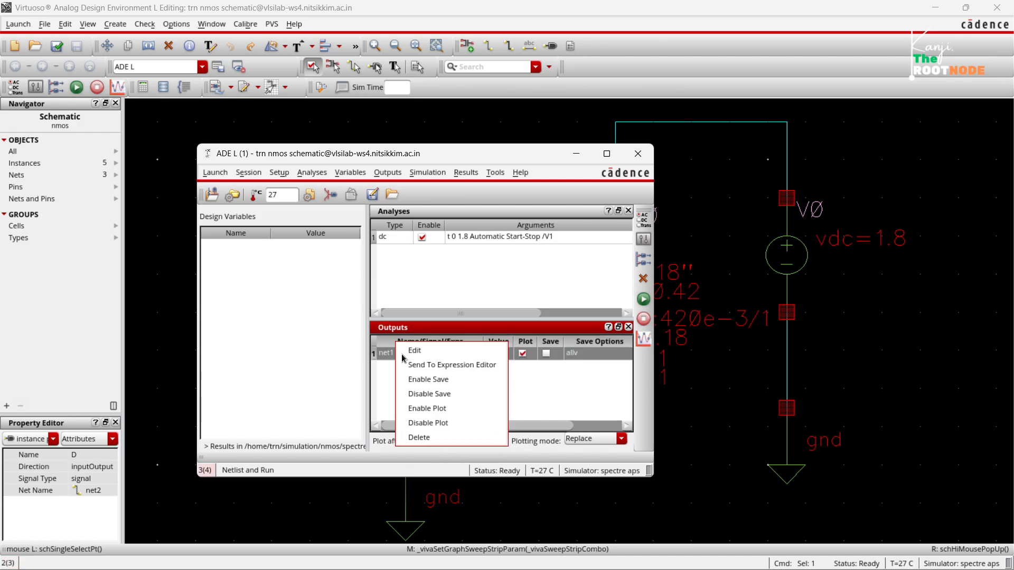
pyautogui.click(429, 441)
pyautogui.rightClick(474, 241)
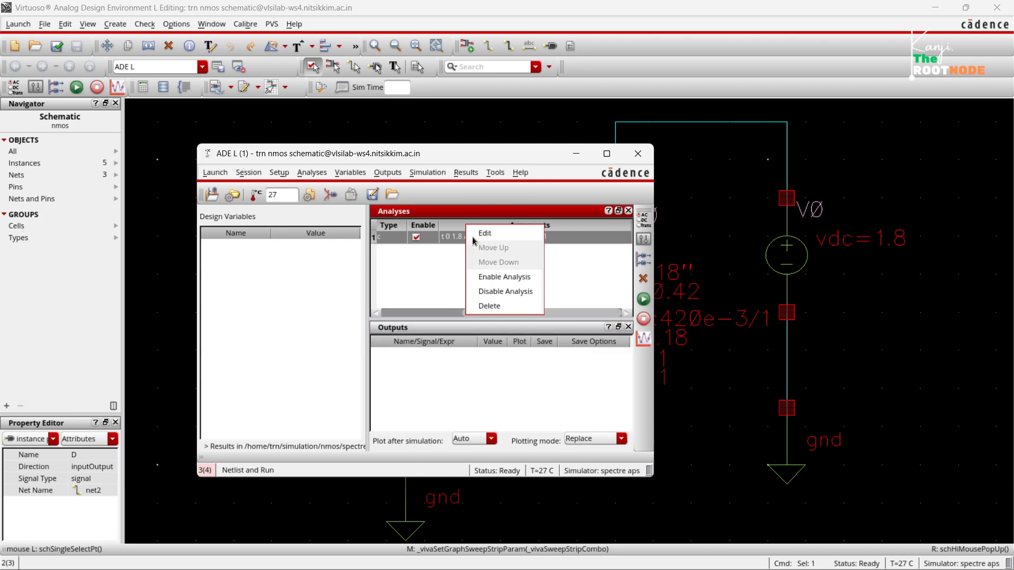
pyautogui.click(490, 309)
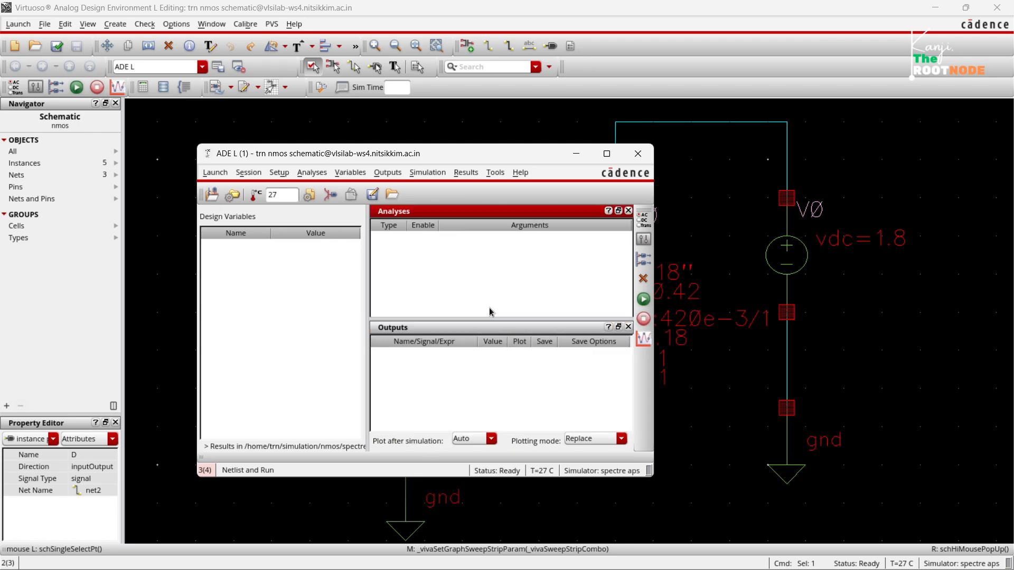
# Uncover the schematic and set source V1's DC voltage to the variable vgs.
pyautogui.click(577, 154)
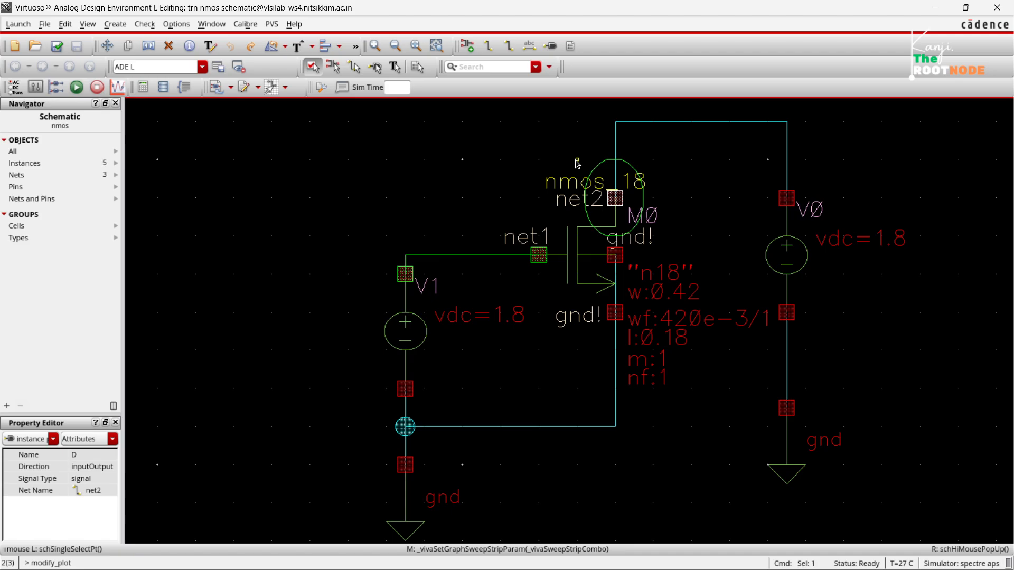
pyautogui.click(703, 196)
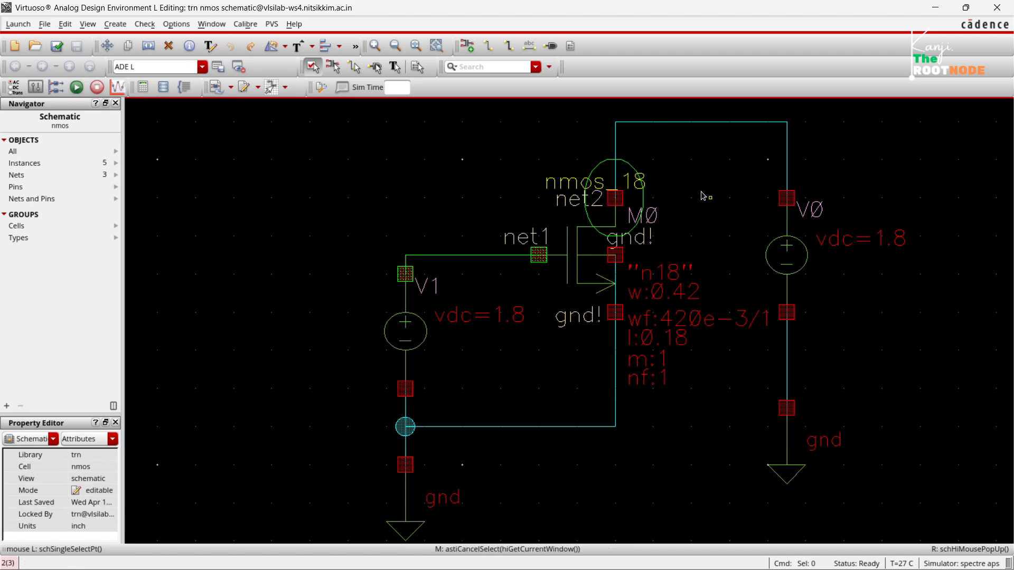
pyautogui.click(386, 347)
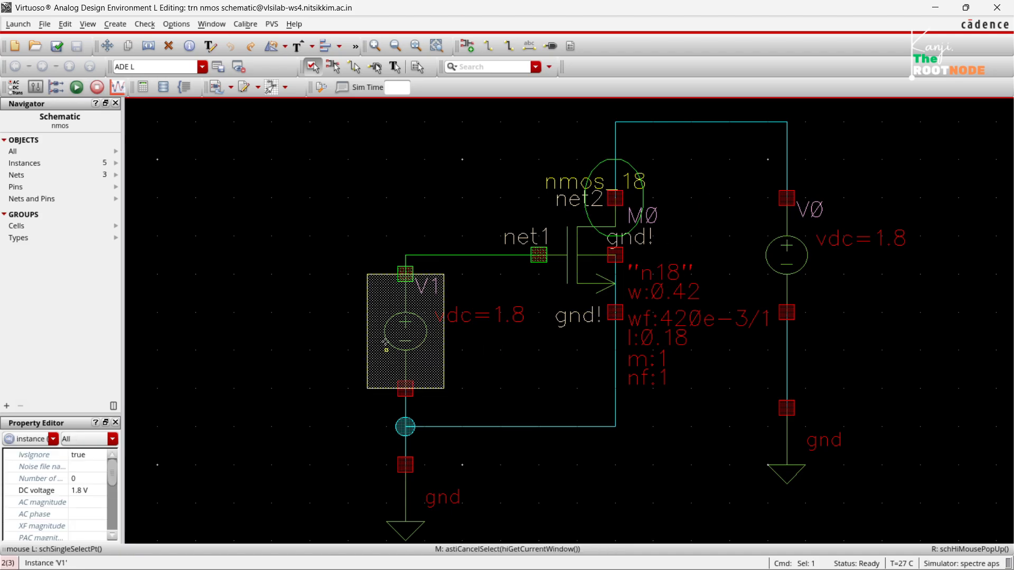
pyautogui.press('q')
pyautogui.moveTo(429, 394); pyautogui.dragTo(346, 389)
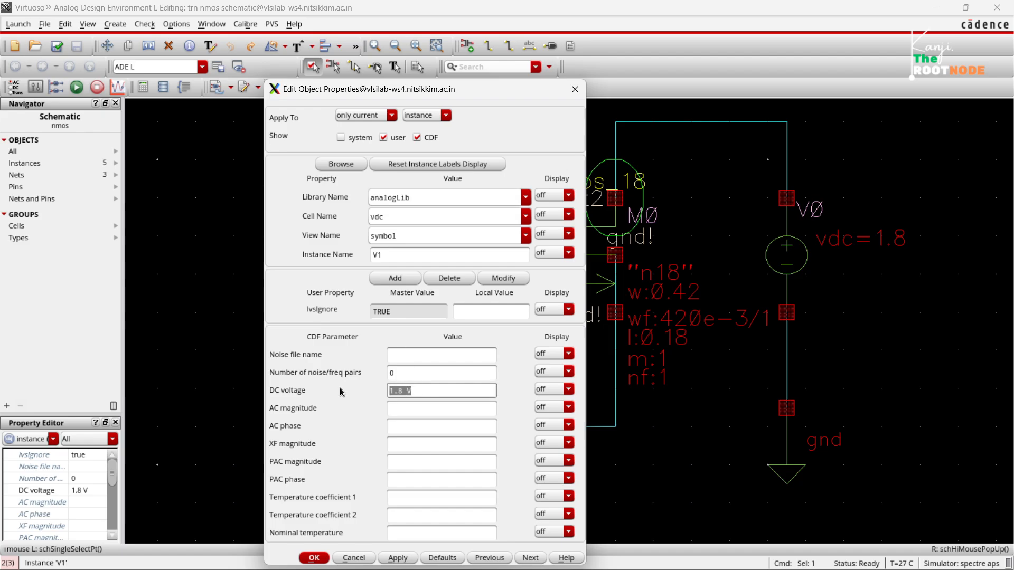
pyautogui.write('vgs')
pyautogui.click(399, 559)
pyautogui.click(313, 559)
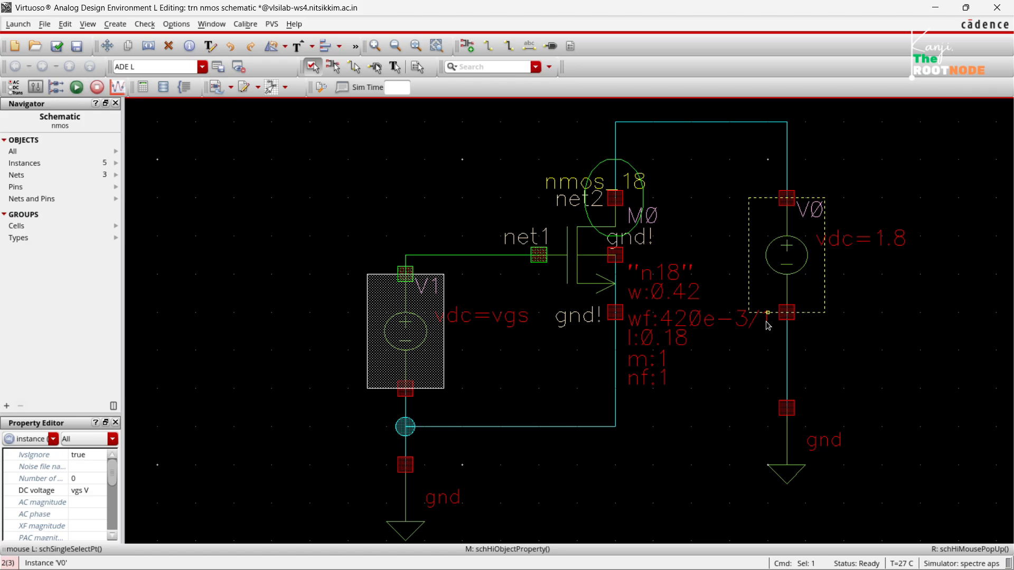
# Set source V0's DC voltage to the variable vds, and check and save the schematic.
pyautogui.click(787, 291)
pyautogui.write('q')
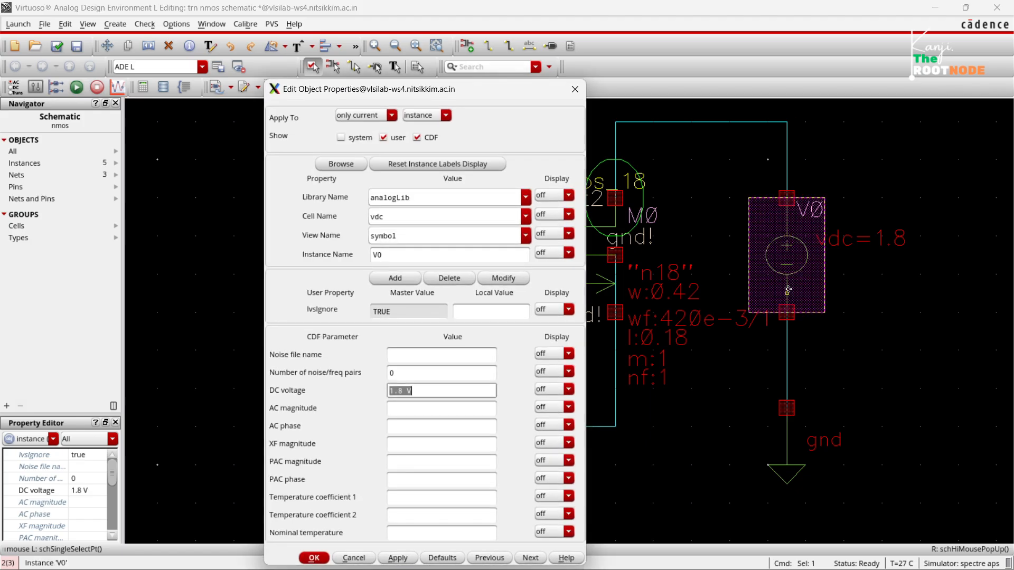
pyautogui.write('vds')
pyautogui.click(442, 422)
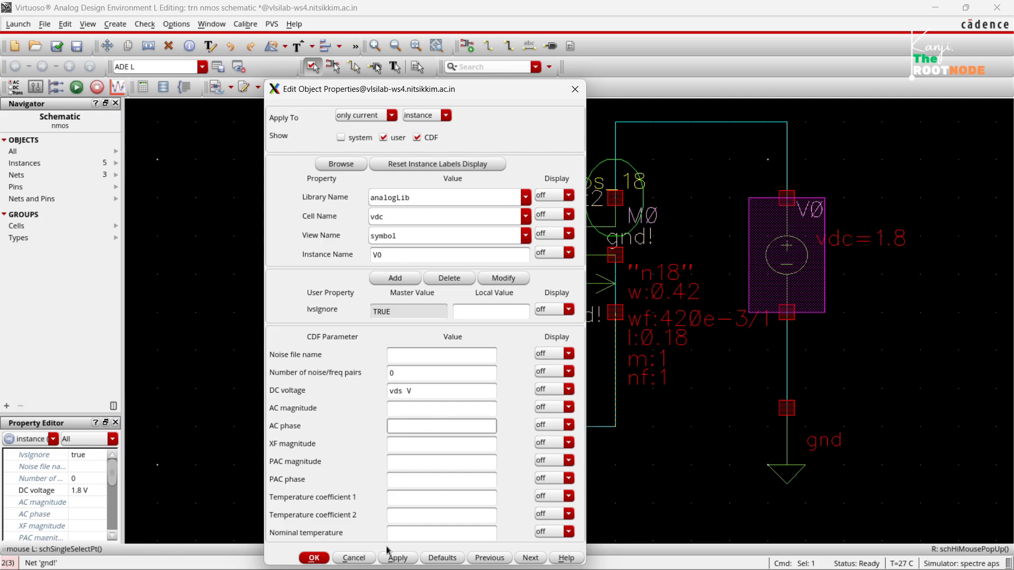
pyautogui.click(314, 558)
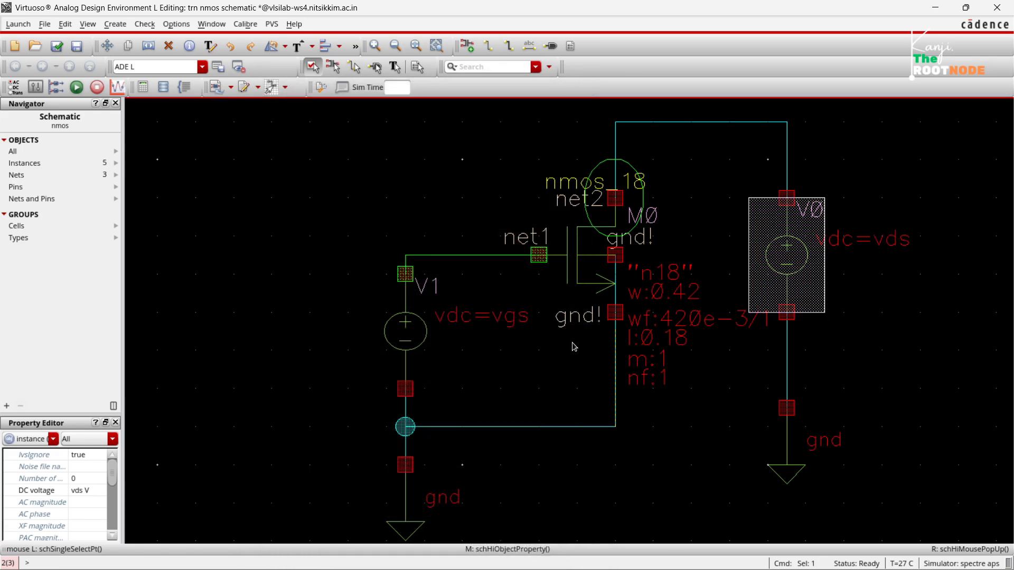
pyautogui.click(700, 257)
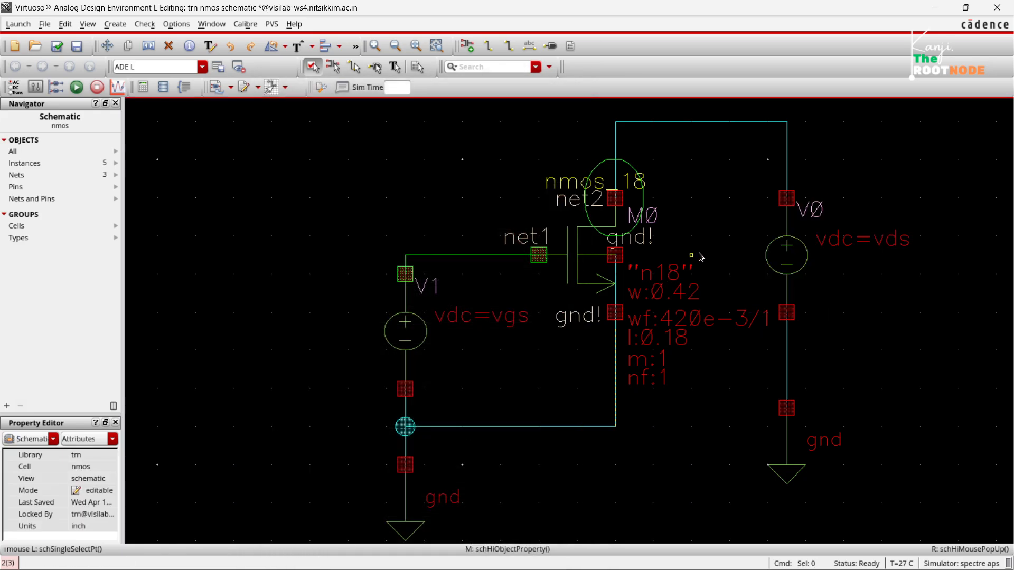
pyautogui.moveTo(711, 555)
pyautogui.click(58, 51)
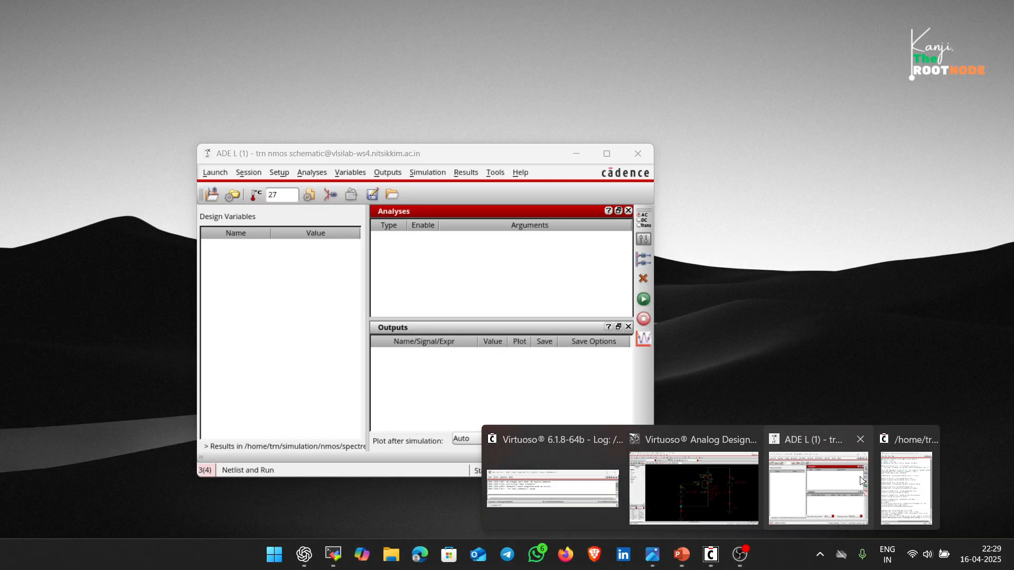
# Return to the ADE L window and copy the design variables from the cellview.
pyautogui.click(840, 486)
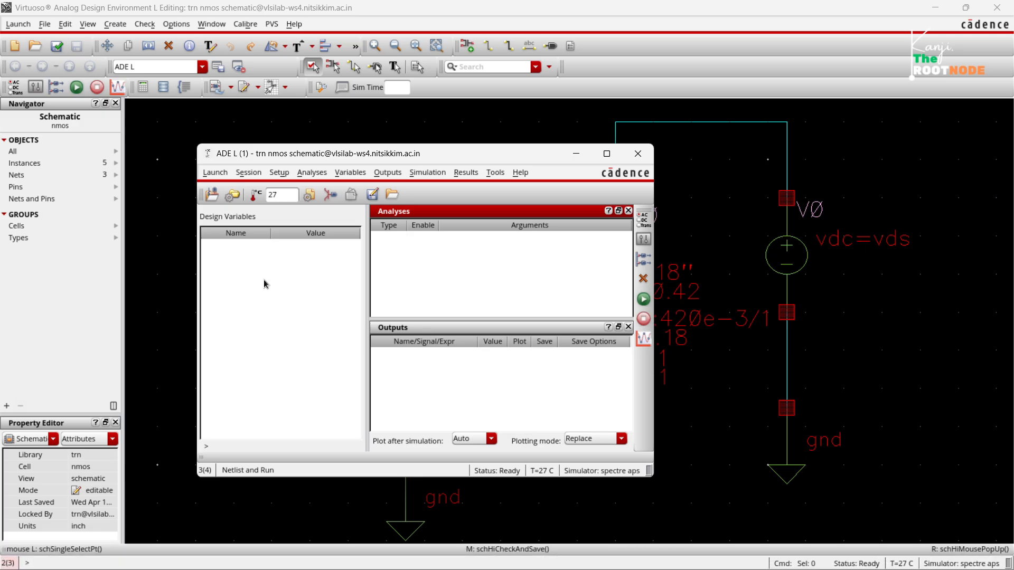
pyautogui.moveTo(372, 146); pyautogui.dragTo(442, 116)
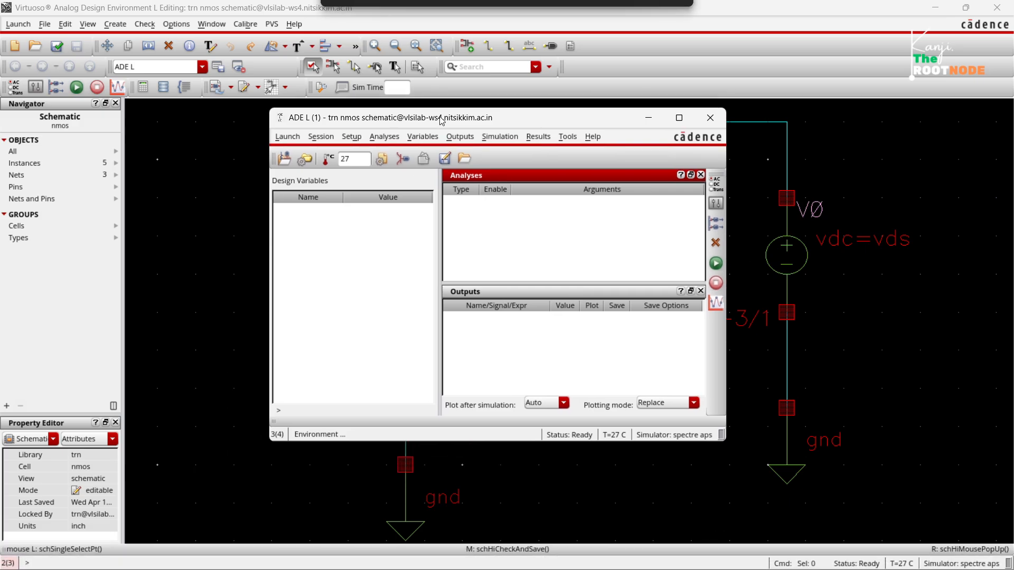
pyautogui.rightClick(358, 250)
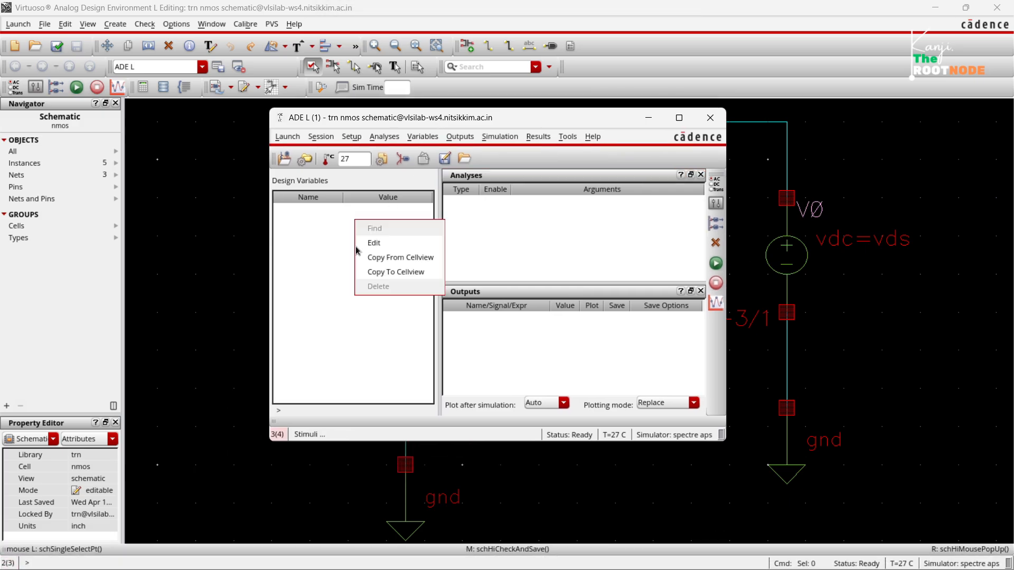
pyautogui.click(395, 257)
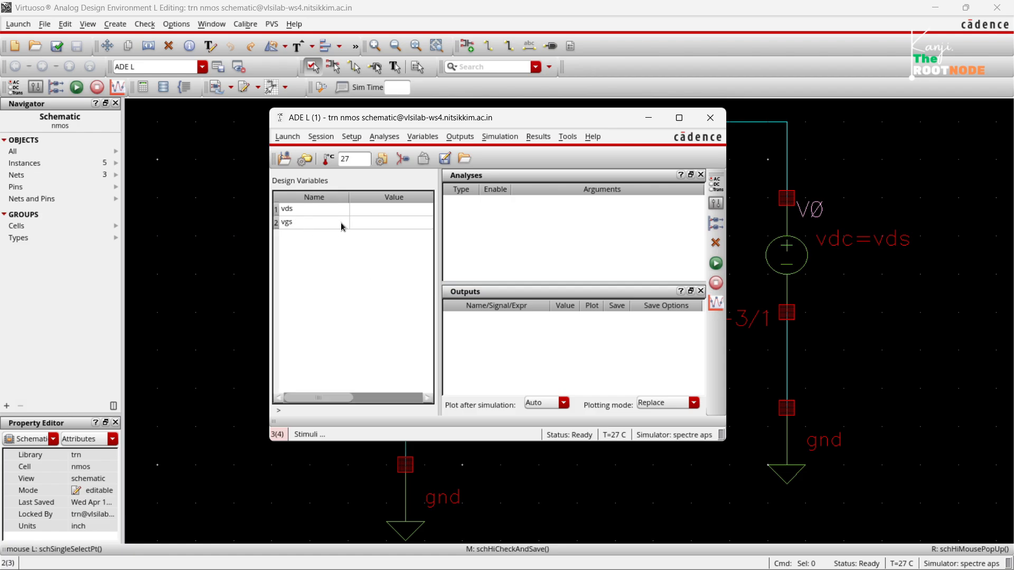
# Set both design variables, vds and vgs, to 1.8.
pyautogui.doubleClick(379, 207)
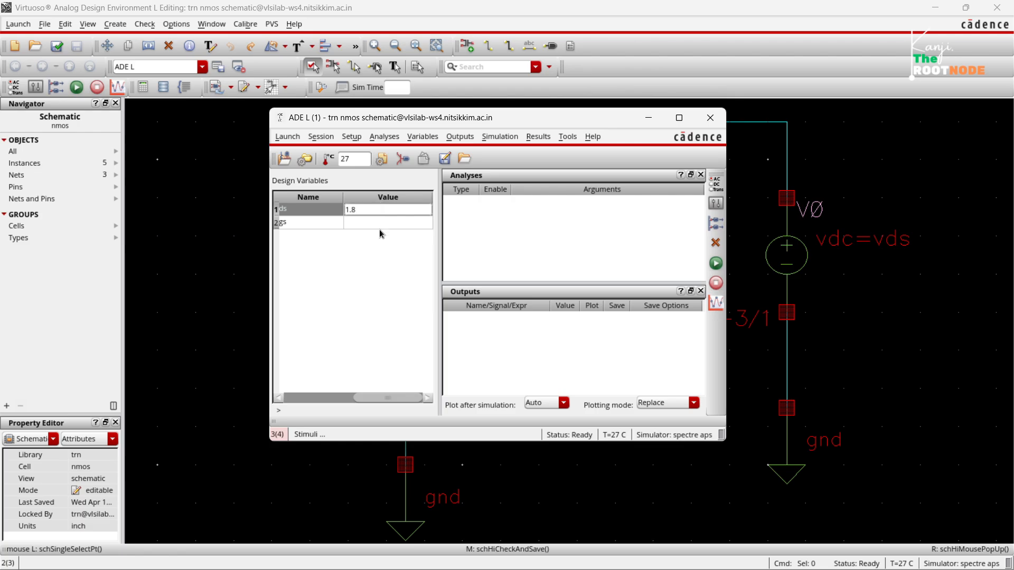
pyautogui.doubleClick(379, 226)
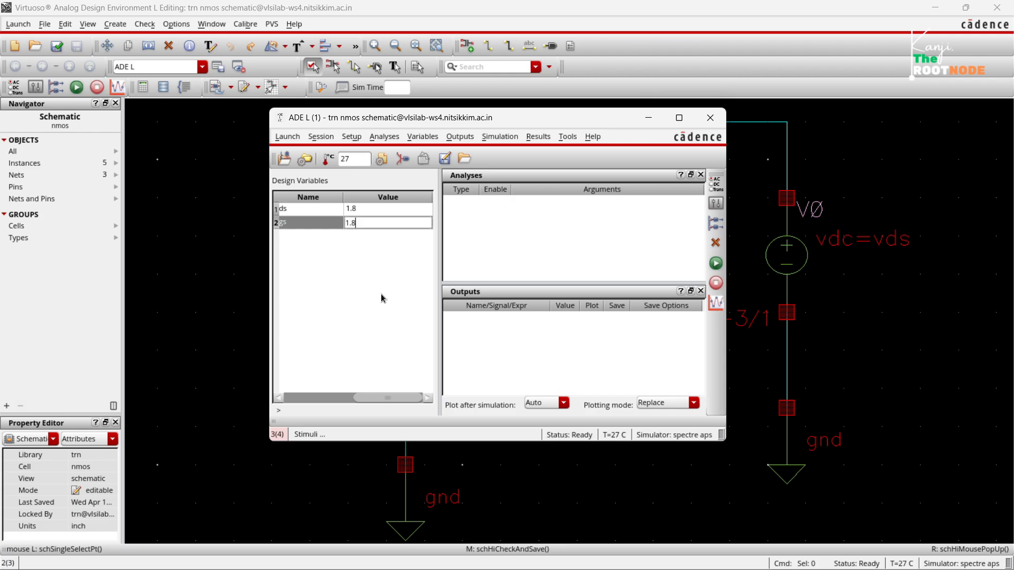
pyautogui.write('1.8')
pyautogui.press('Return')
pyautogui.click(588, 211)
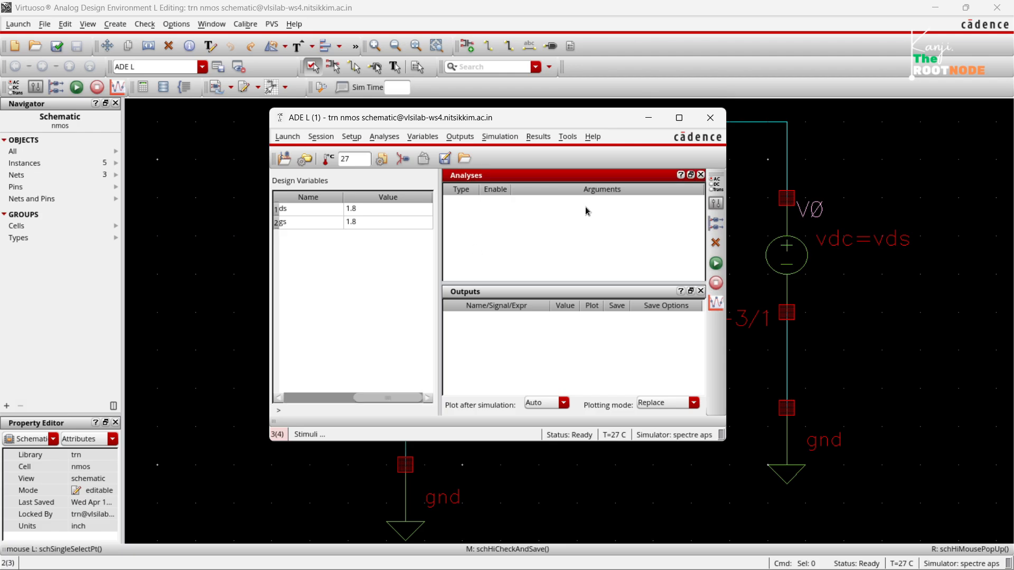
# Set up a dc analysis that saves the DC operating point and sweeps the design variable vds.
pyautogui.click(716, 184)
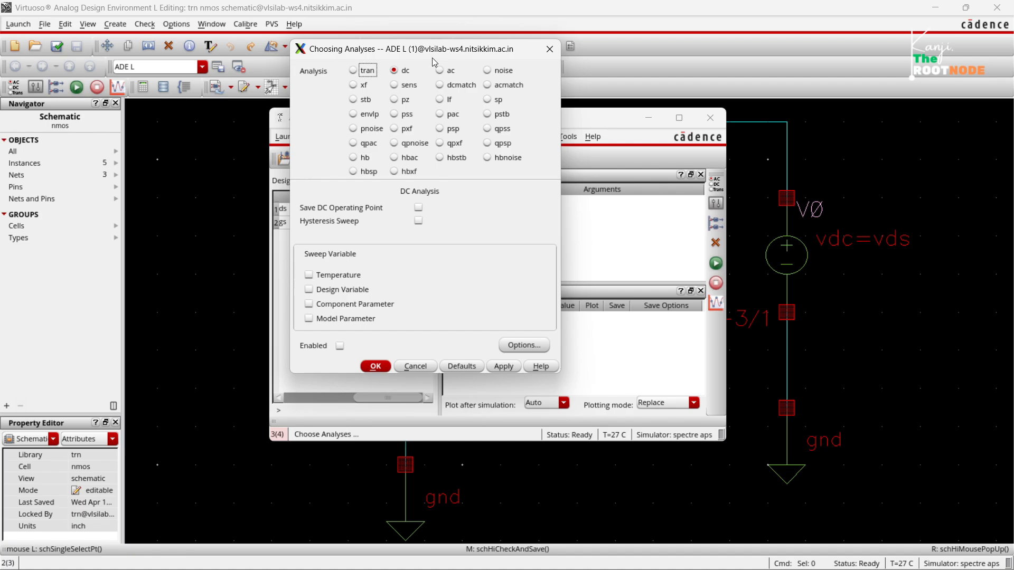
pyautogui.click(418, 208)
pyautogui.click(309, 293)
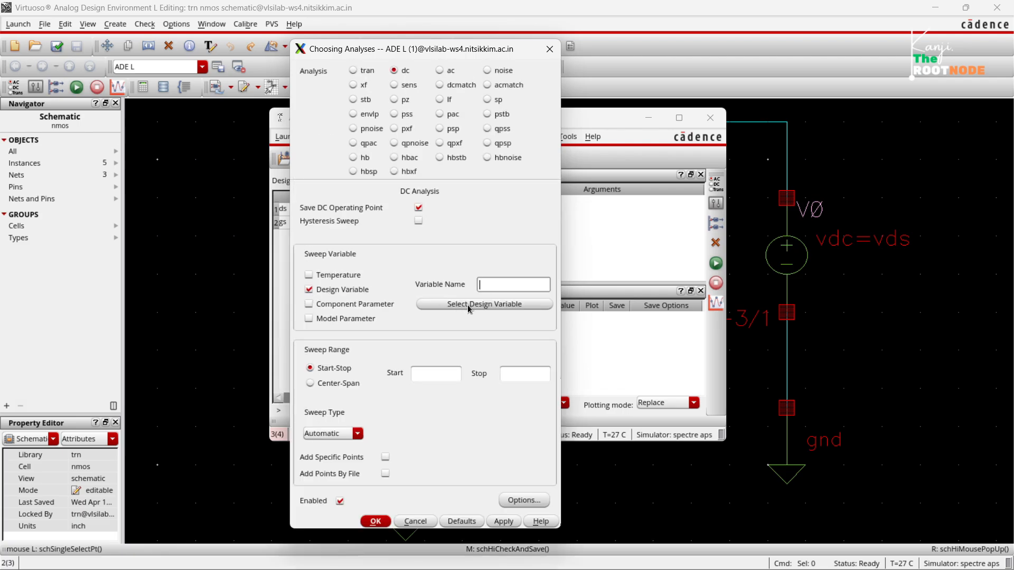
pyautogui.click(468, 306)
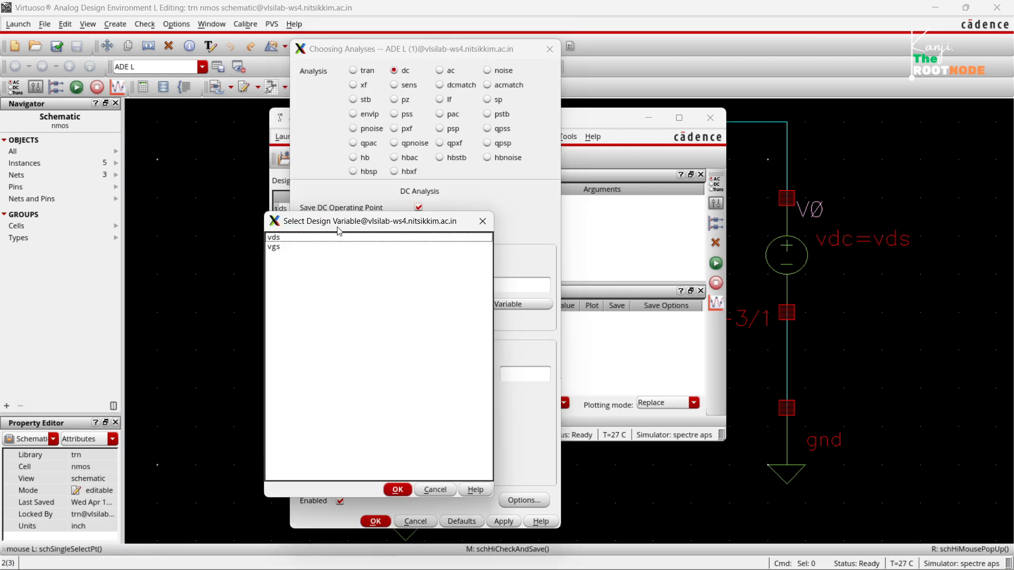
pyautogui.moveTo(352, 226); pyautogui.dragTo(263, 193)
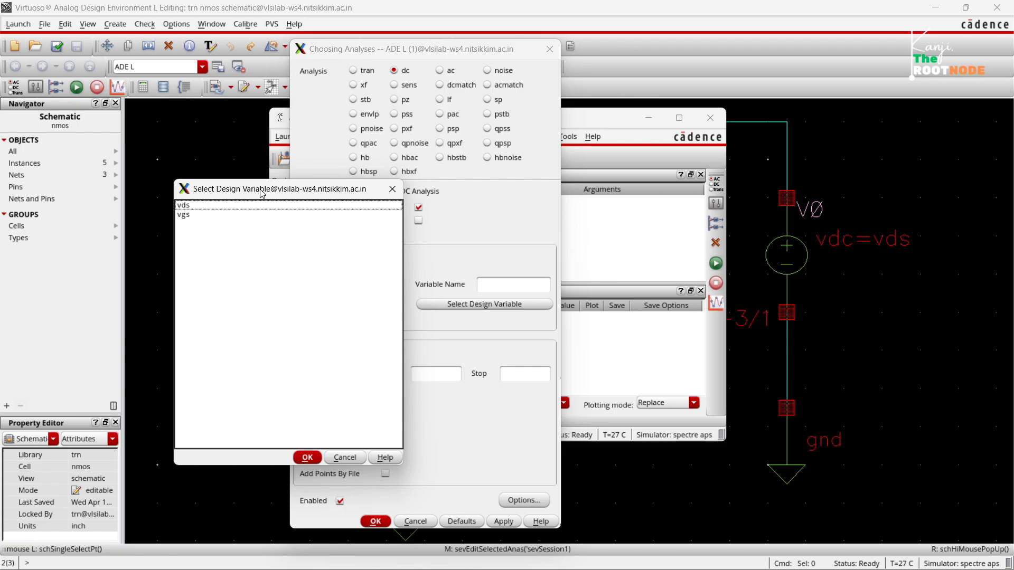
pyautogui.click(204, 206)
pyautogui.click(307, 458)
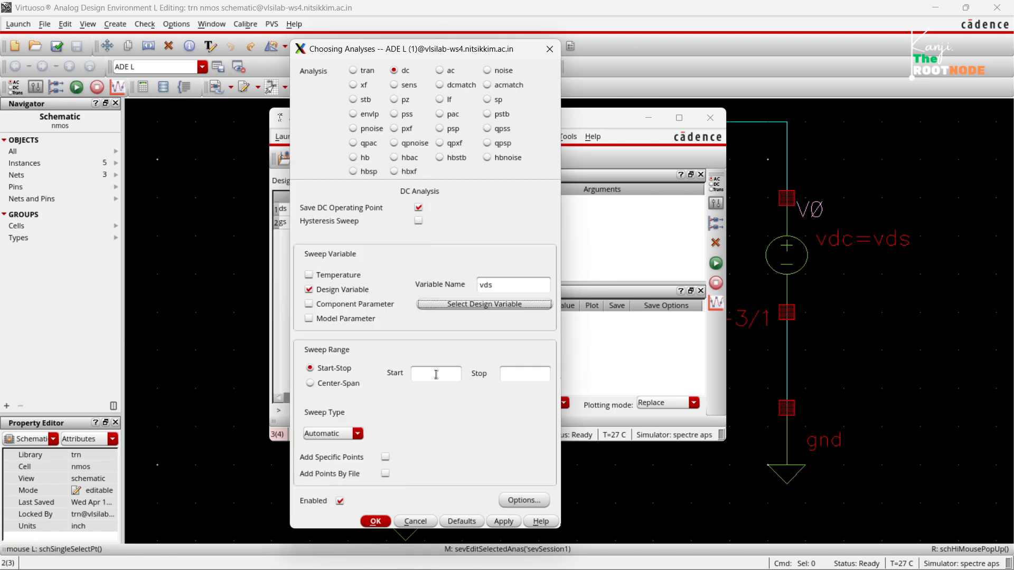
# Set the vds sweep range from 0 to 1.8 and apply the dc analysis.
pyautogui.click(436, 374)
pyautogui.click(524, 374)
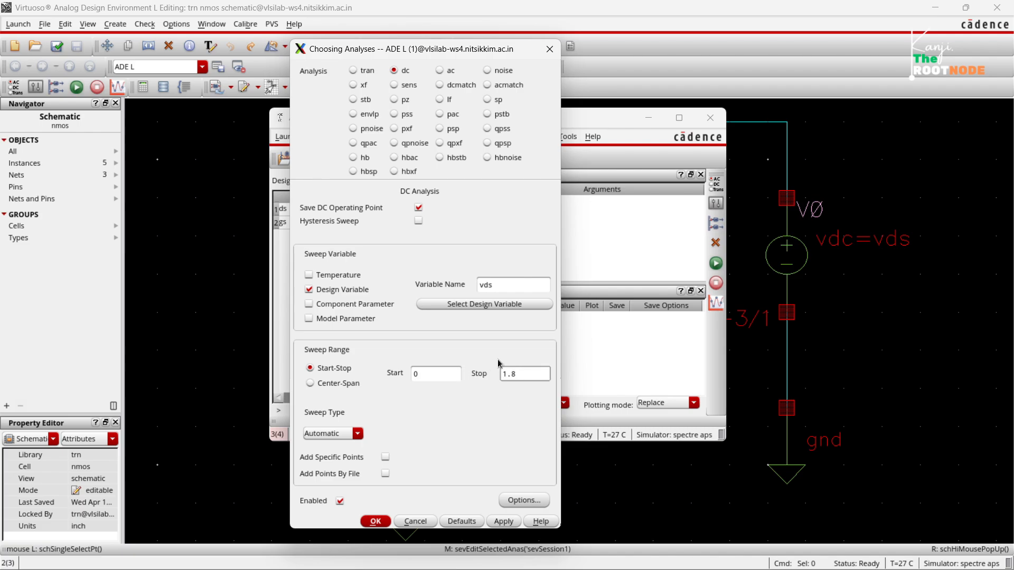
pyautogui.click(504, 520)
pyautogui.click(375, 522)
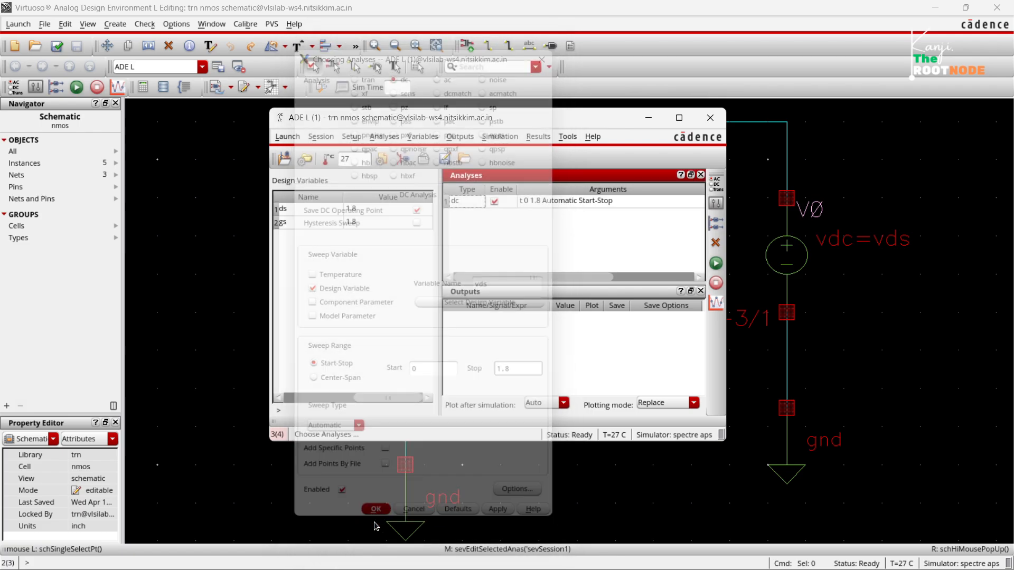
# Select the drain terminal of transistor M0 on the schematic as the output to be plotted.
pyautogui.click(460, 136)
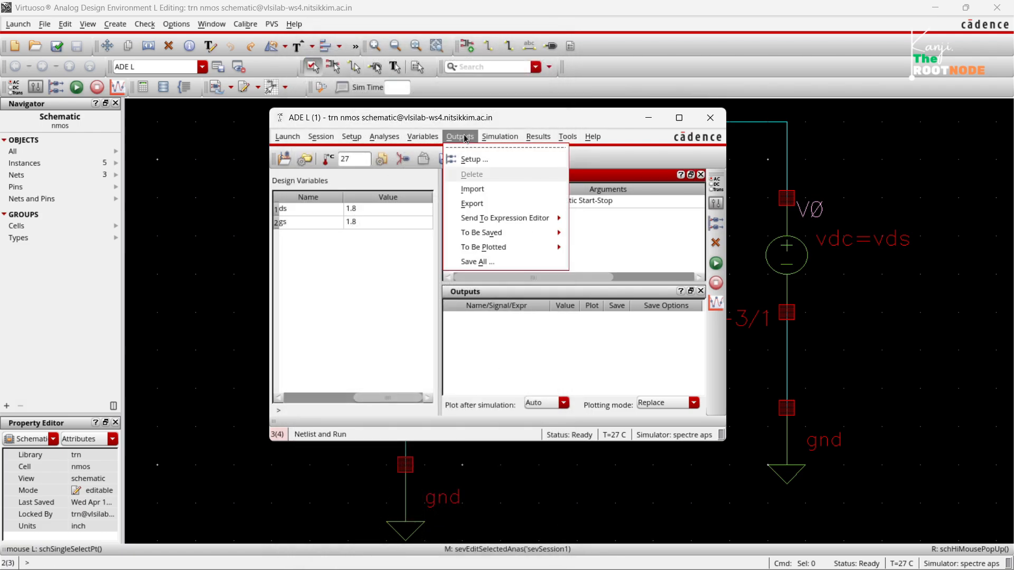
pyautogui.moveTo(534, 247)
pyautogui.click(597, 261)
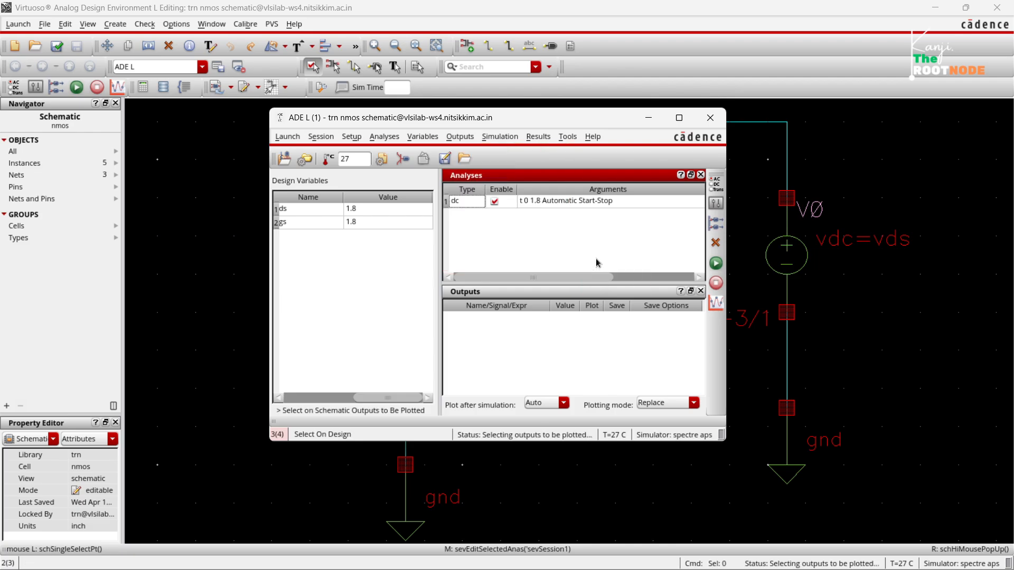
pyautogui.moveTo(597, 121); pyautogui.dragTo(369, 110)
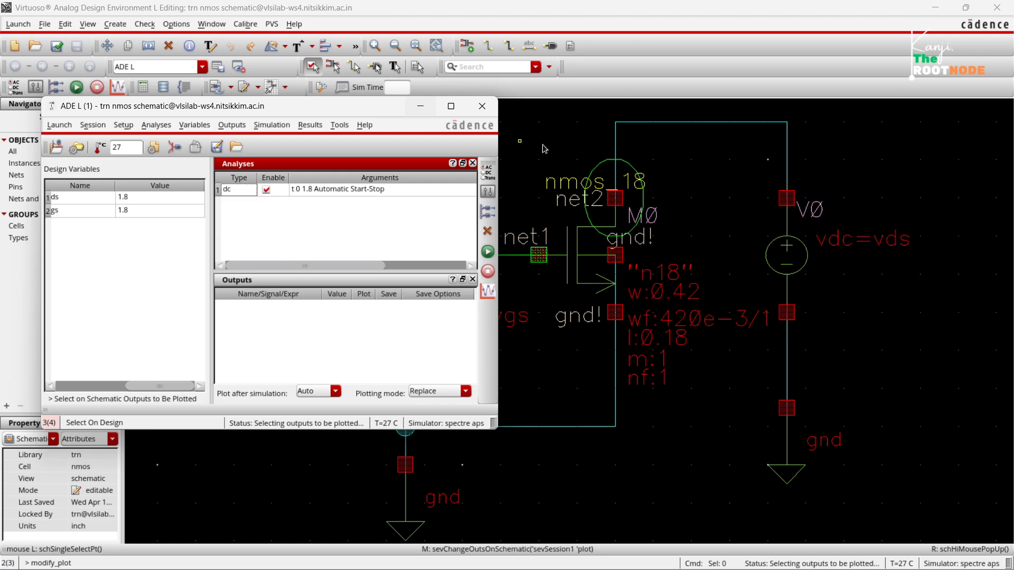
pyautogui.click(614, 199)
pyautogui.press('Escape')
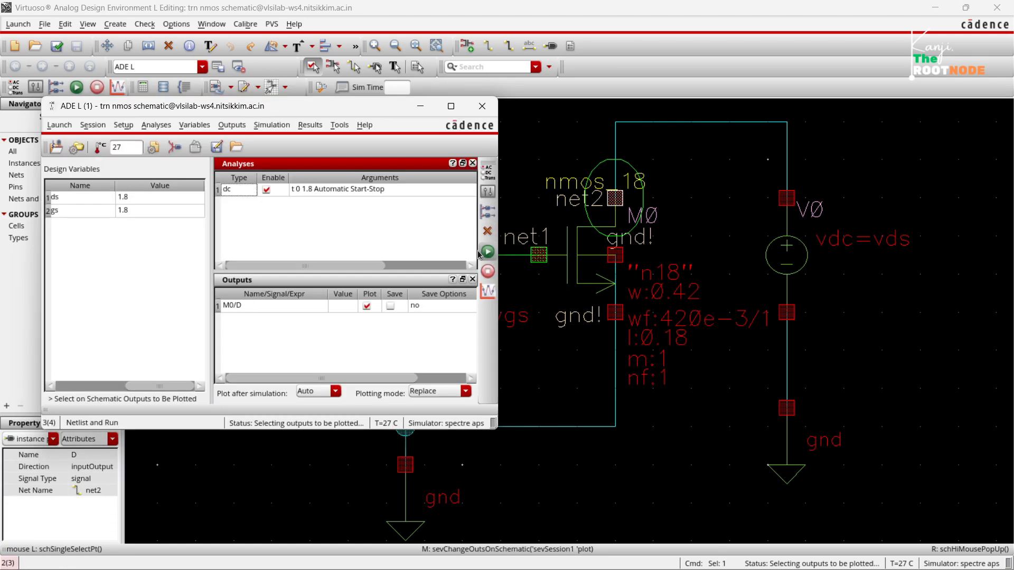
# Run the simulation to plot M0's drain current against vds, and close the plot window after viewing the curve.
pyautogui.click(483, 254)
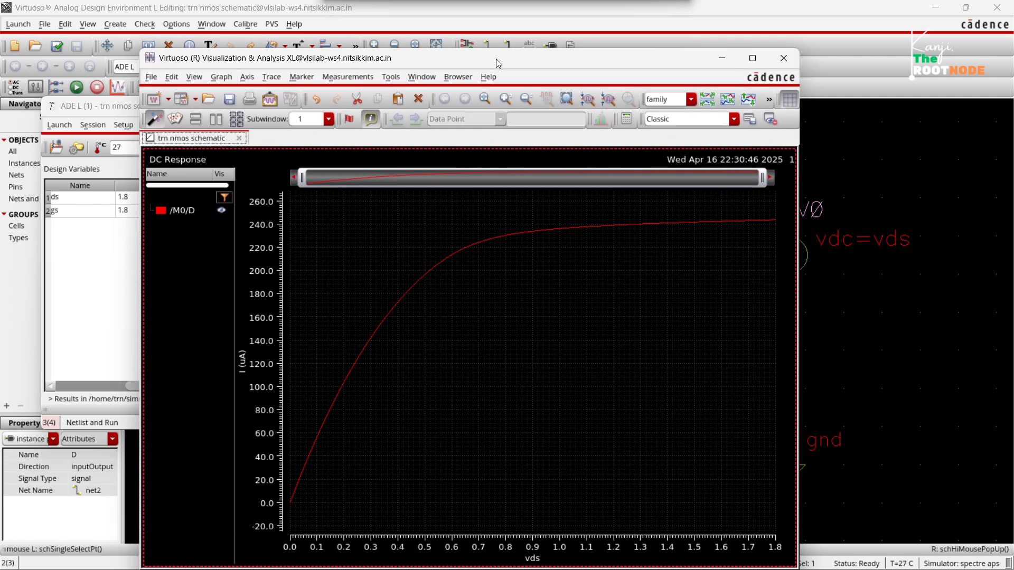
pyautogui.moveTo(293, 508)
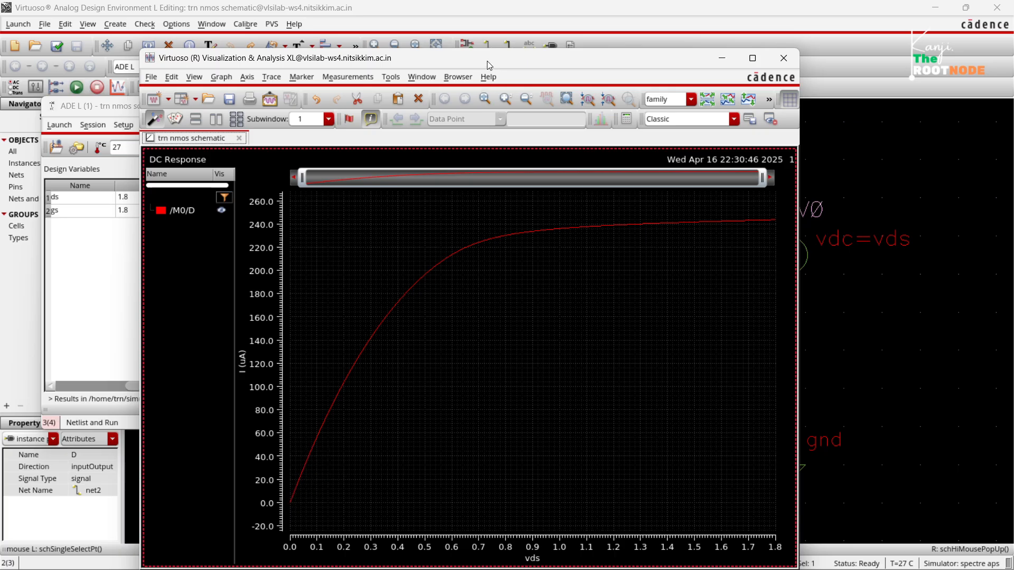
pyautogui.moveTo(487, 62); pyautogui.dragTo(487, 159)
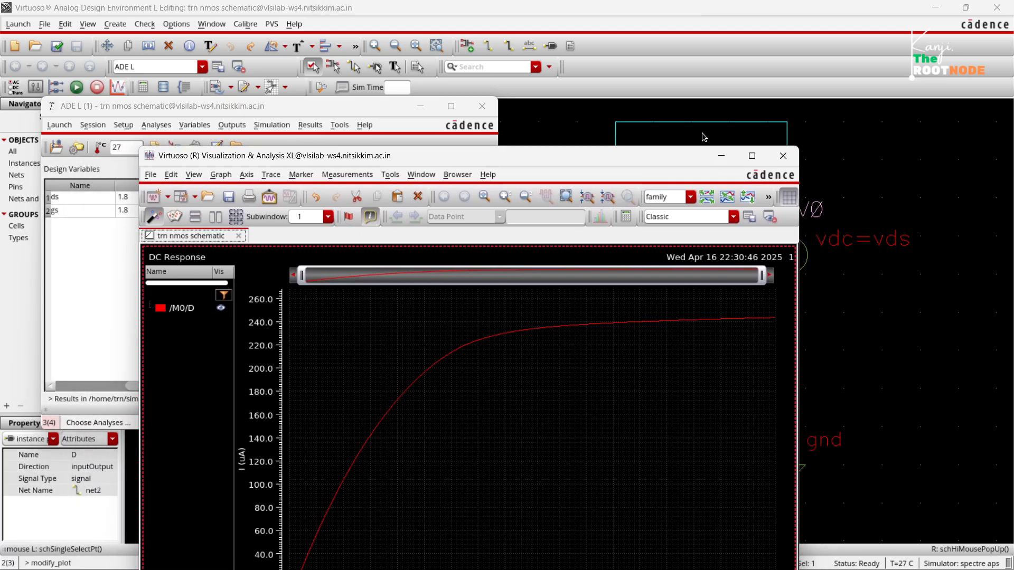
pyautogui.click(783, 156)
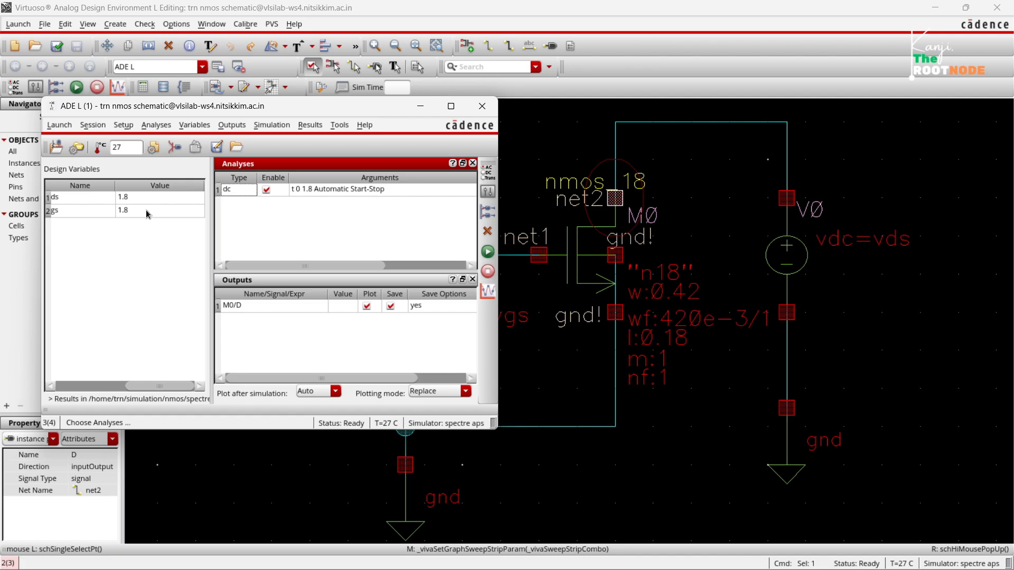
# Bring the full design variable names into view and open the Parametric Analysis tool, placing its window in front of ADE L.
pyautogui.click(148, 387)
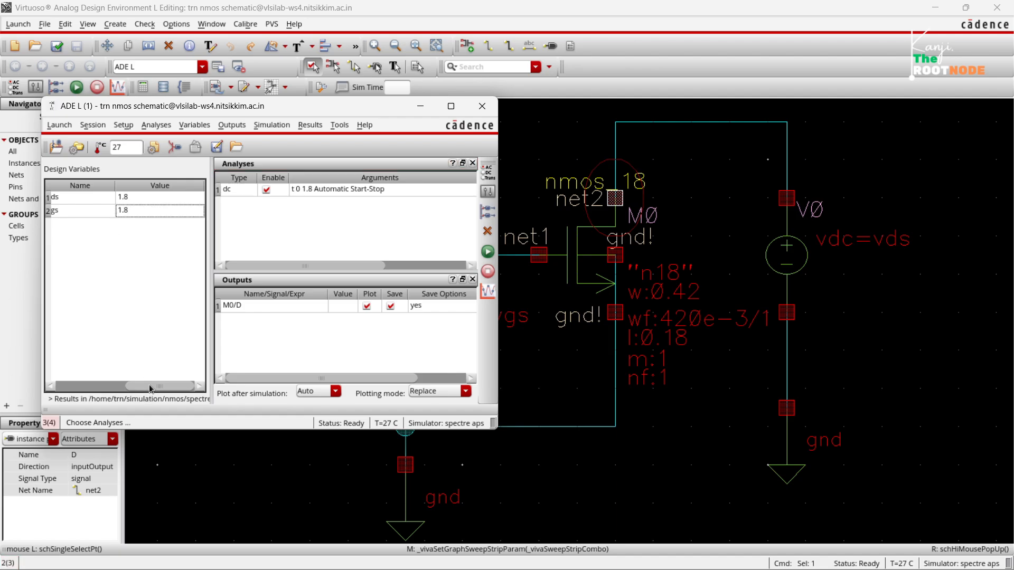
pyautogui.moveTo(132, 388); pyautogui.dragTo(93, 388)
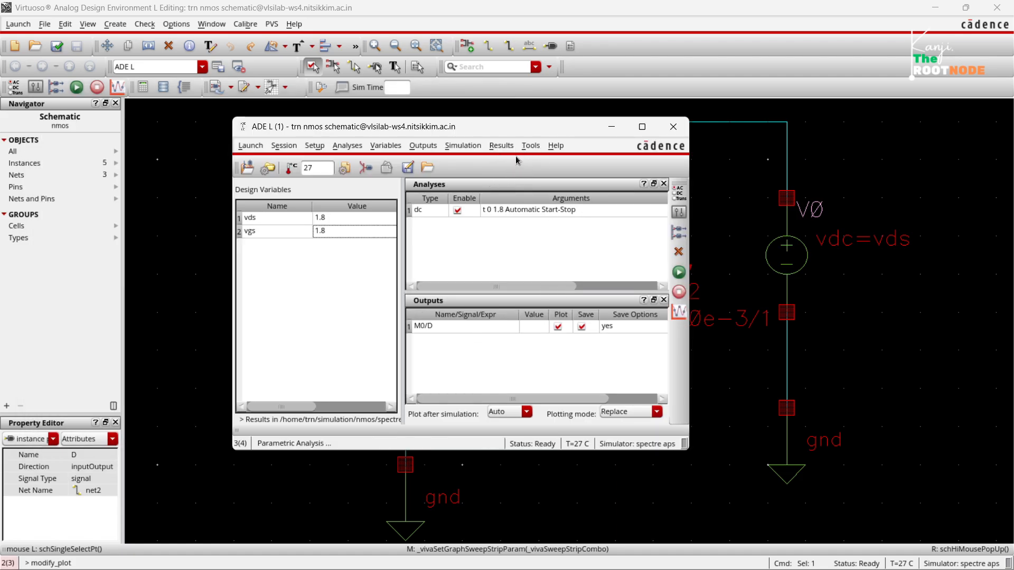
pyautogui.click(530, 146)
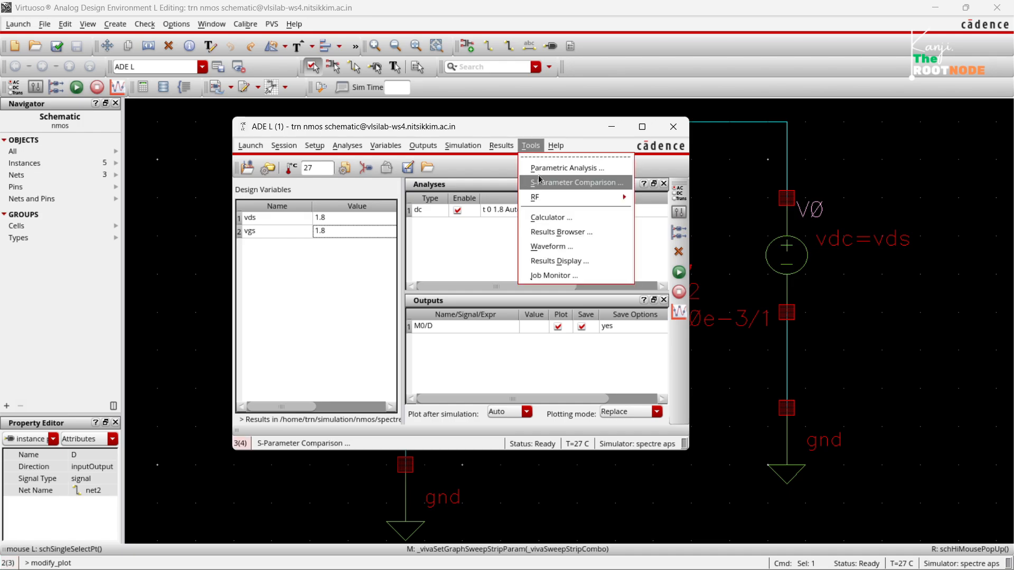
pyautogui.click(538, 168)
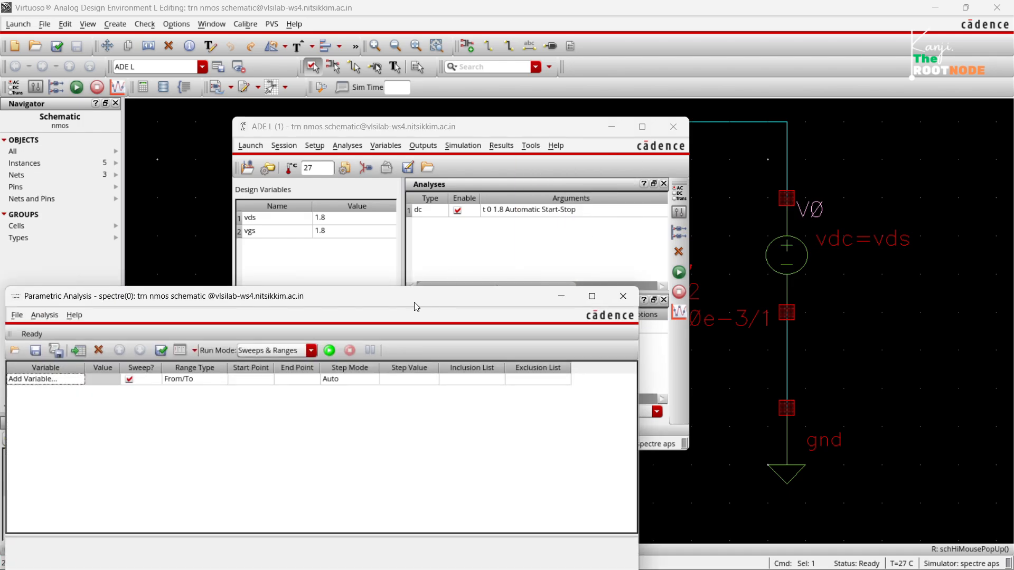
pyautogui.moveTo(417, 306); pyautogui.dragTo(496, 282)
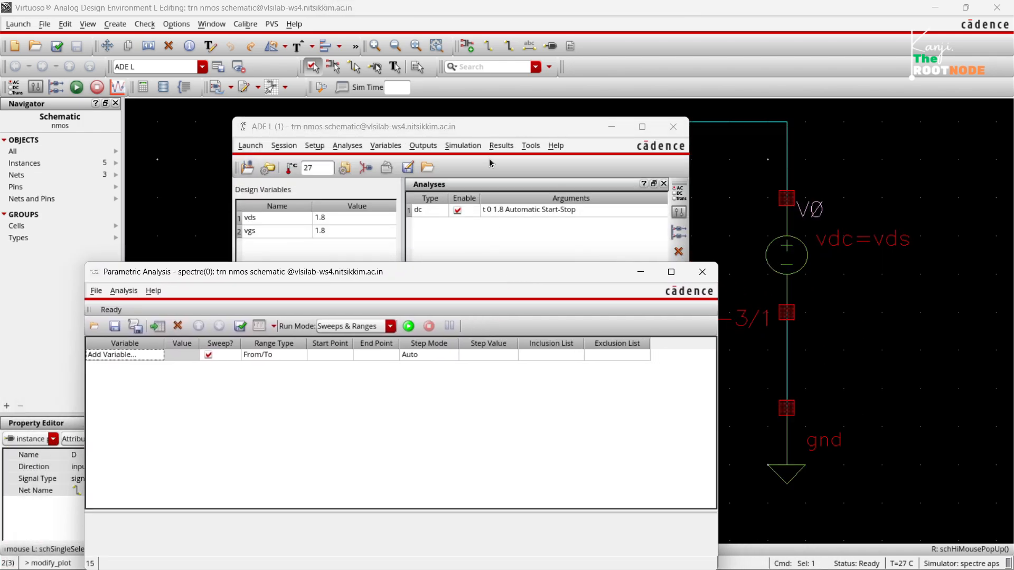
pyautogui.click(483, 128)
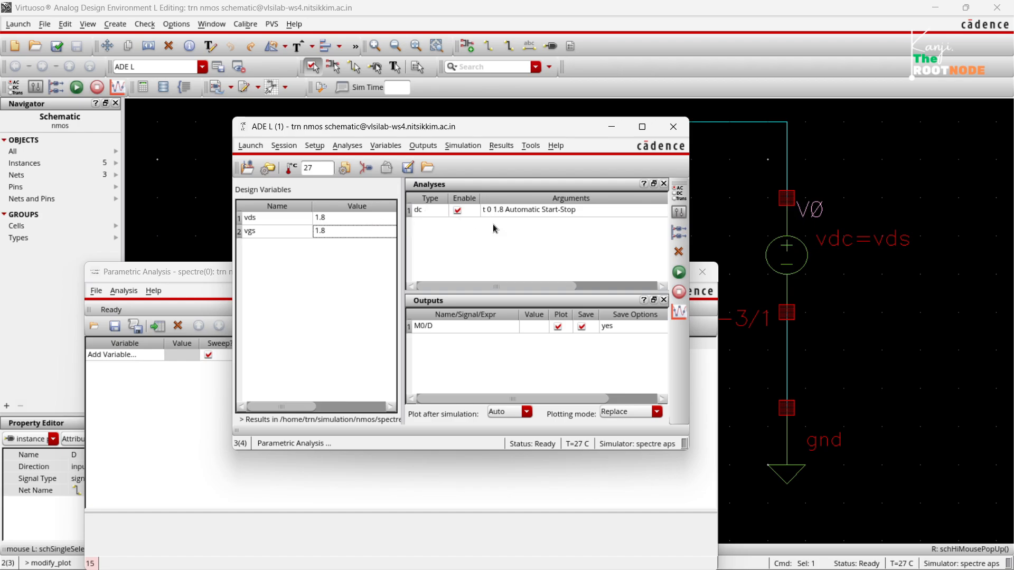
pyautogui.click(133, 422)
pyautogui.moveTo(343, 272); pyautogui.dragTo(396, 126)
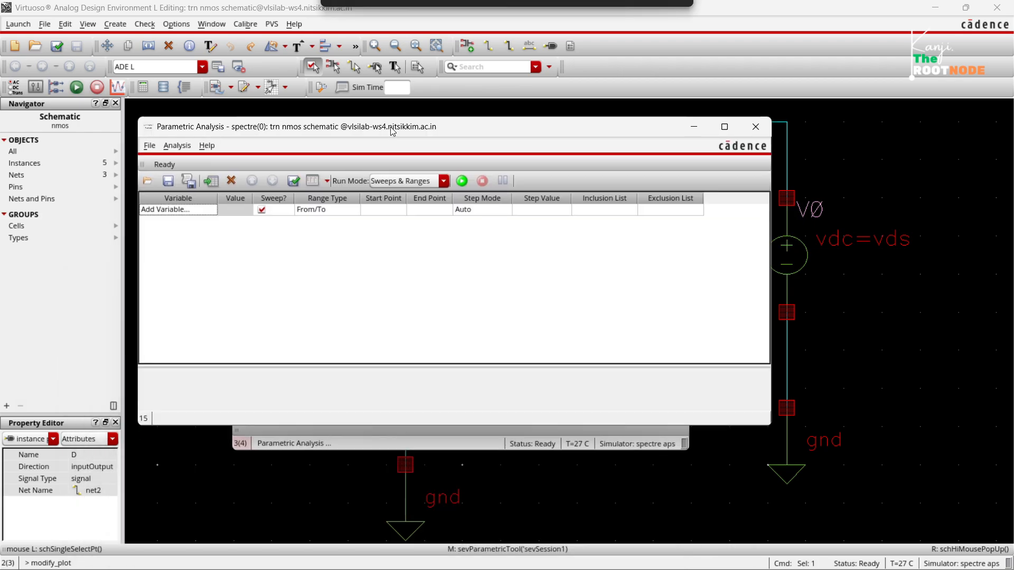
# Add vgs as the parametric sweep variable with a range from 0 to 1.8.
pyautogui.click(195, 210)
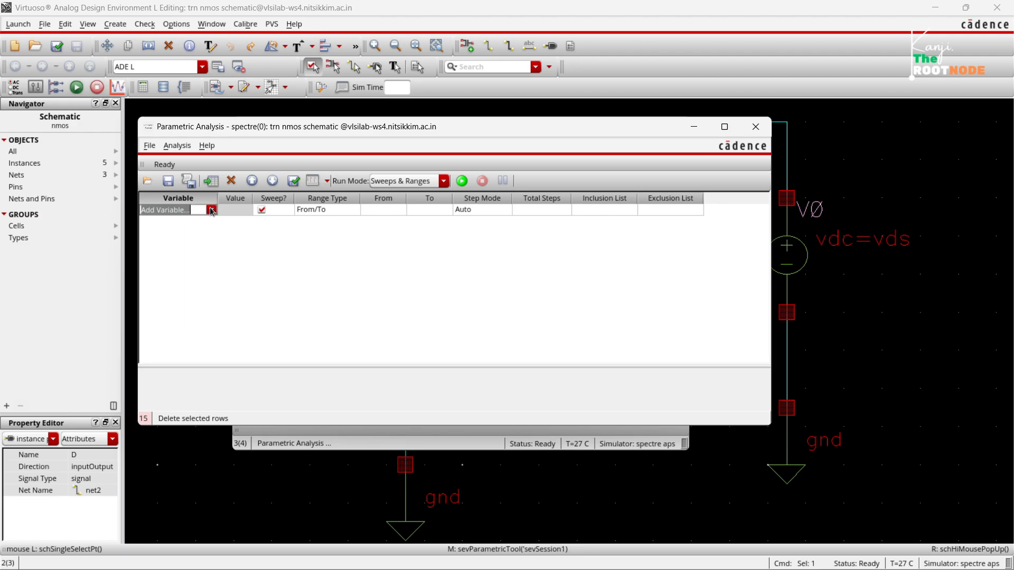
pyautogui.click(211, 210)
pyautogui.click(185, 243)
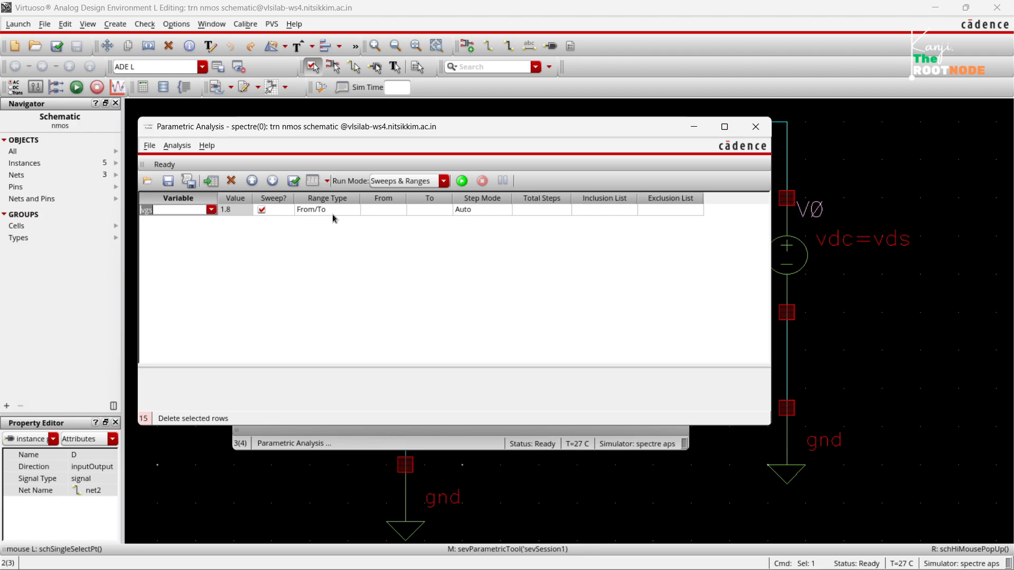
pyautogui.click(381, 210)
pyautogui.write('0')
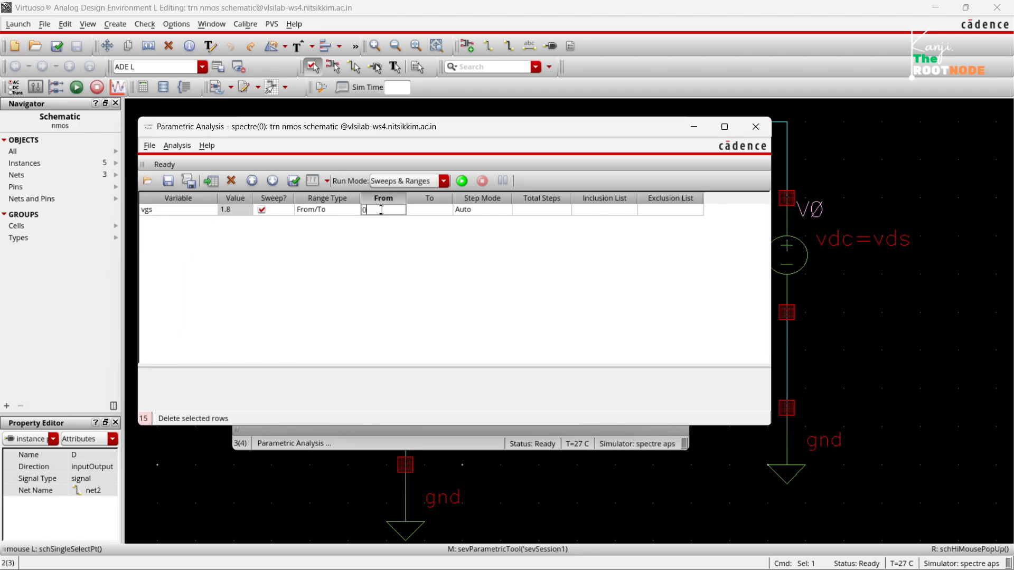
pyautogui.click(439, 207)
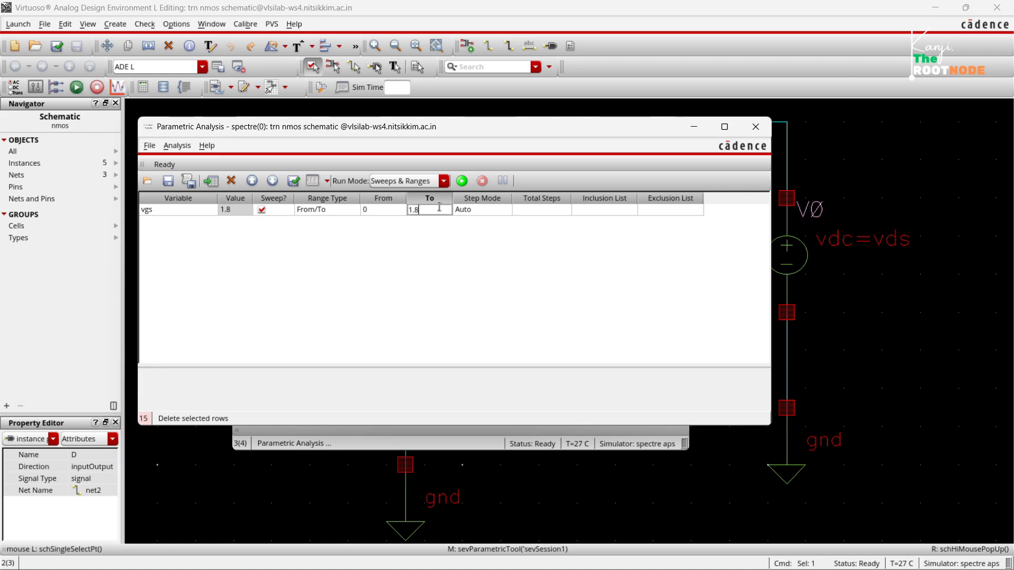
pyautogui.click(478, 250)
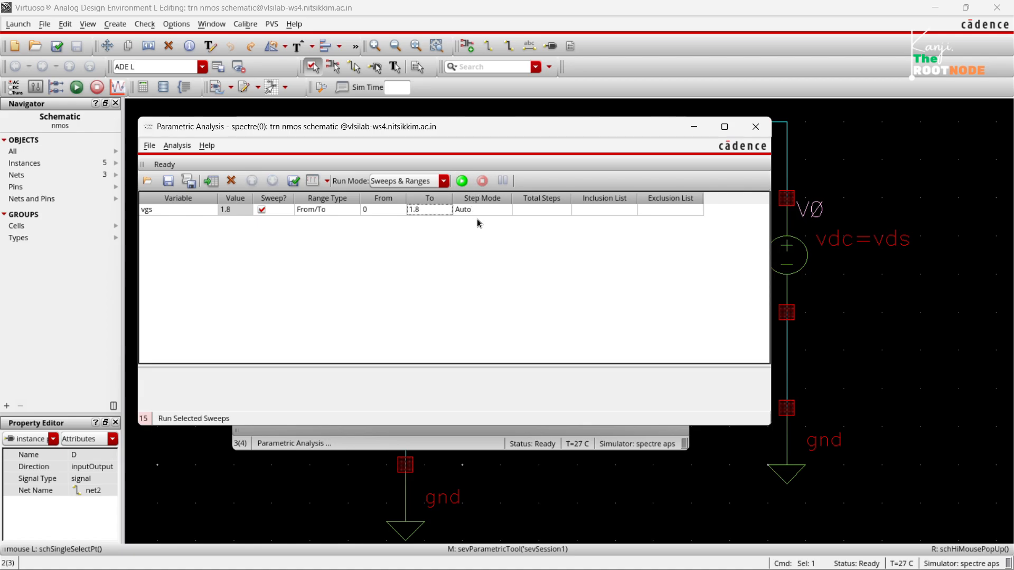
# Run the parametric sweep and maximize the resulting plot window.
pyautogui.click(461, 181)
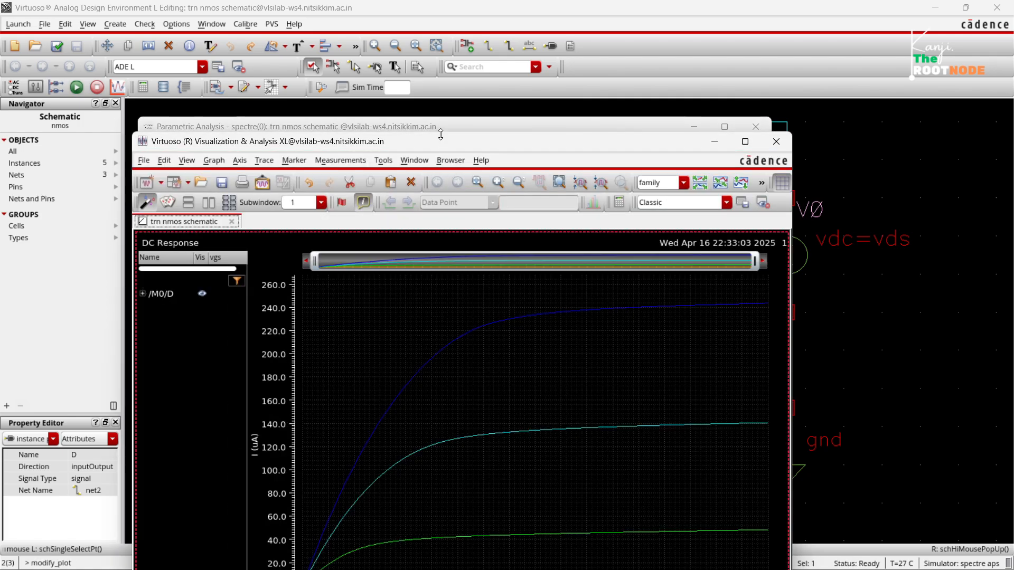
pyautogui.moveTo(445, 150); pyautogui.dragTo(434, 55)
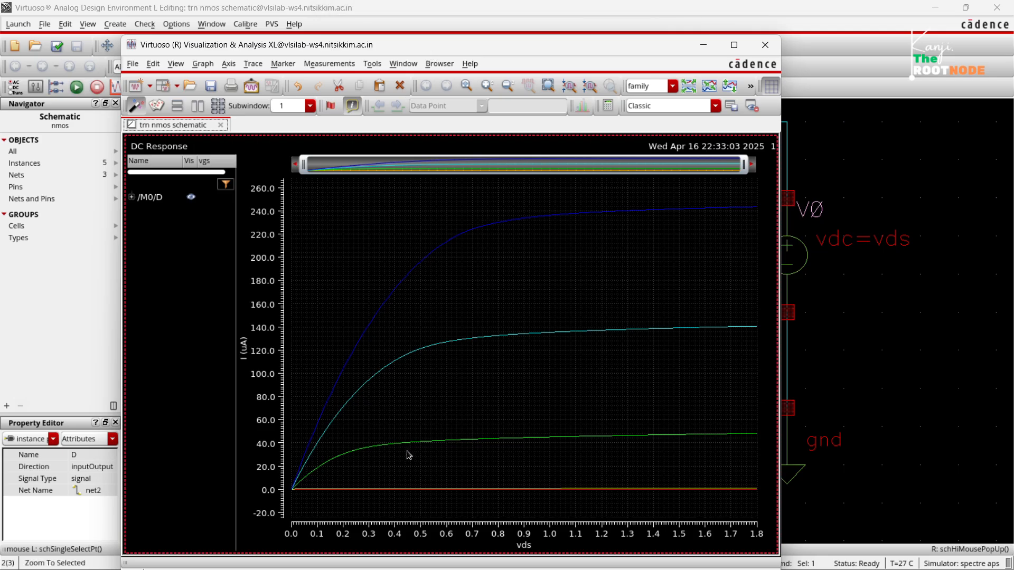
pyautogui.click(734, 45)
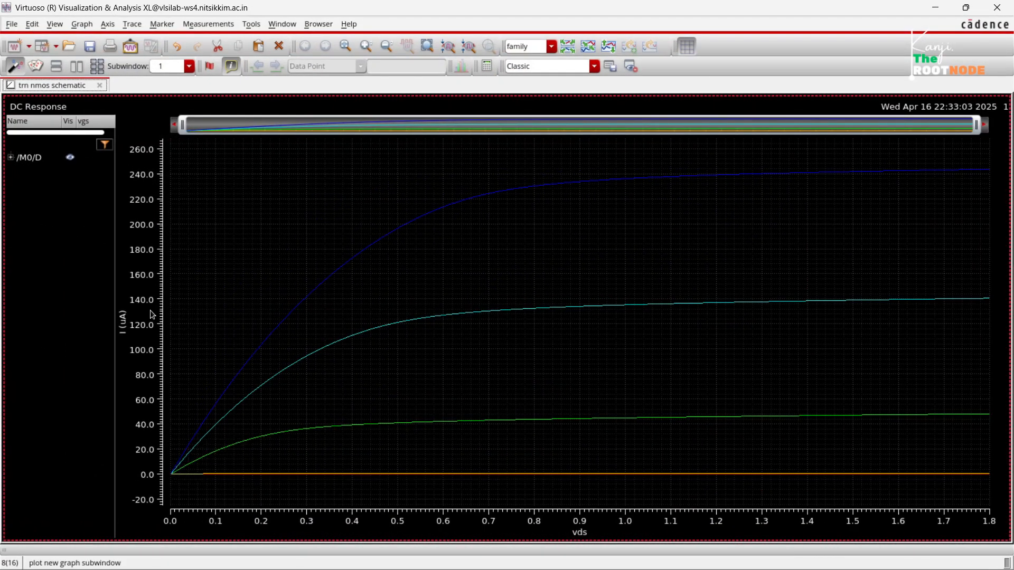
# Expand the /M0/D trace family and highlight the curves for vgs 0, 1.8 and 450m in turn.
pyautogui.click(11, 158)
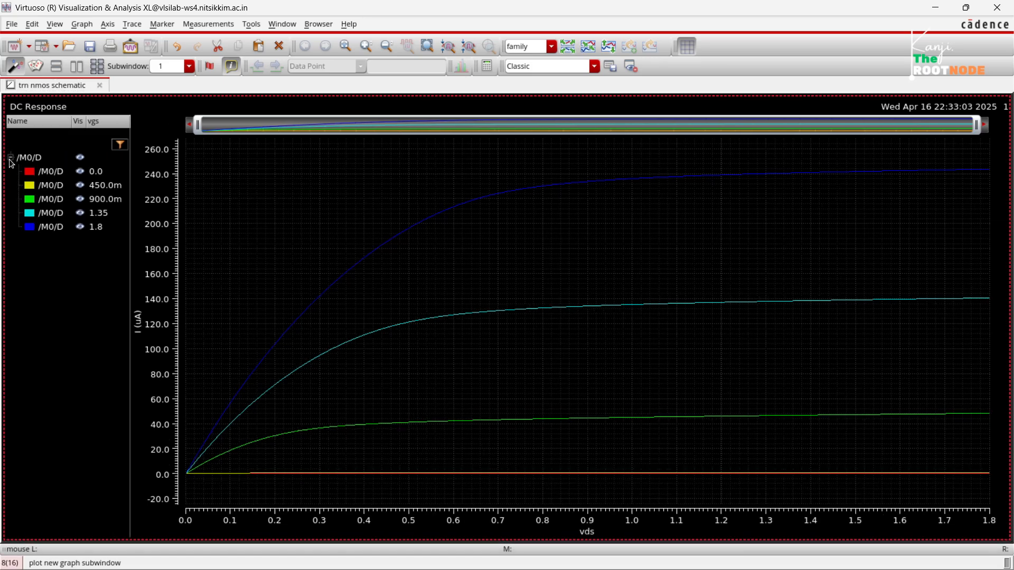
pyautogui.click(58, 180)
pyautogui.click(59, 177)
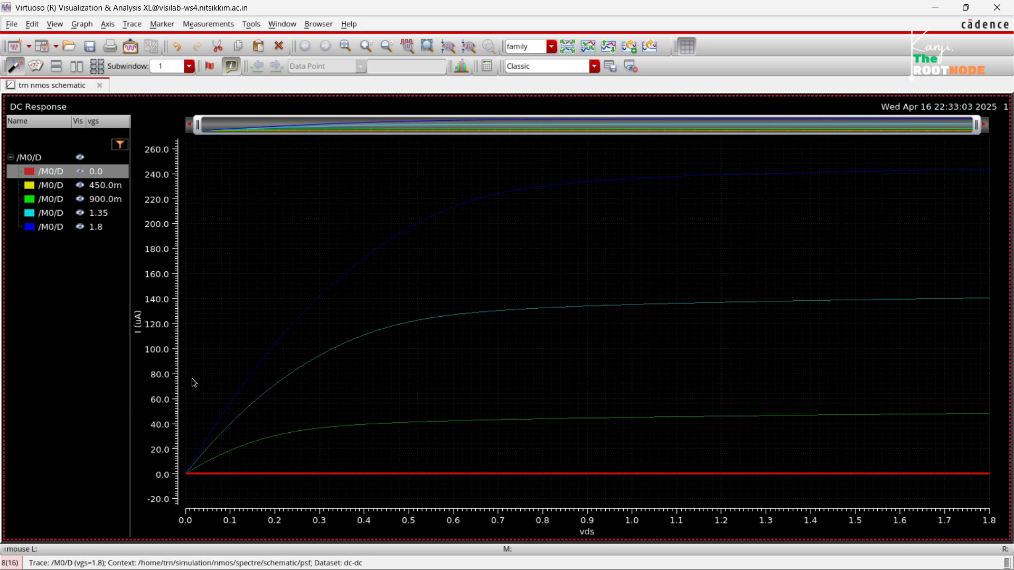
pyautogui.click(97, 230)
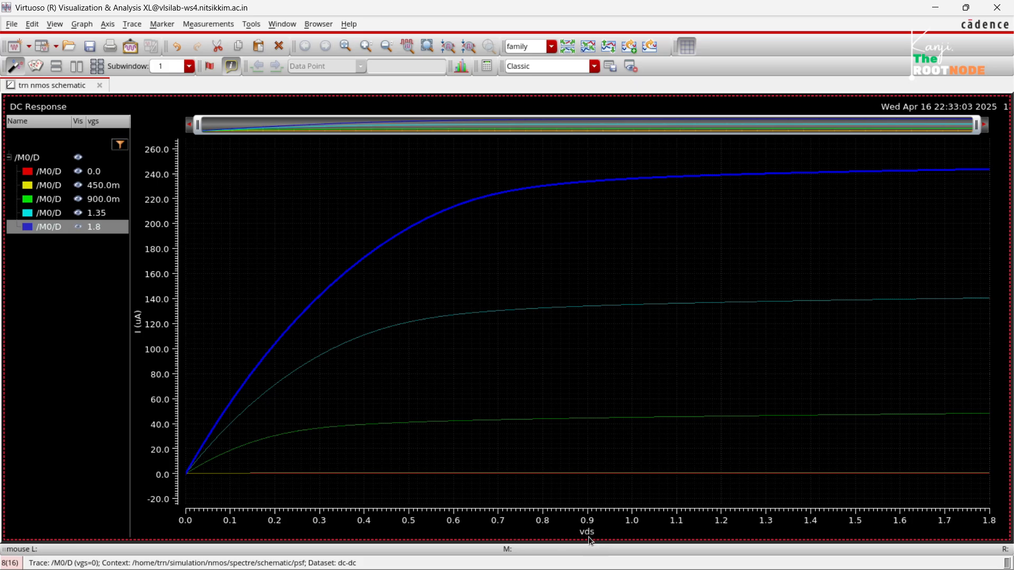
pyautogui.moveTo(218, 422)
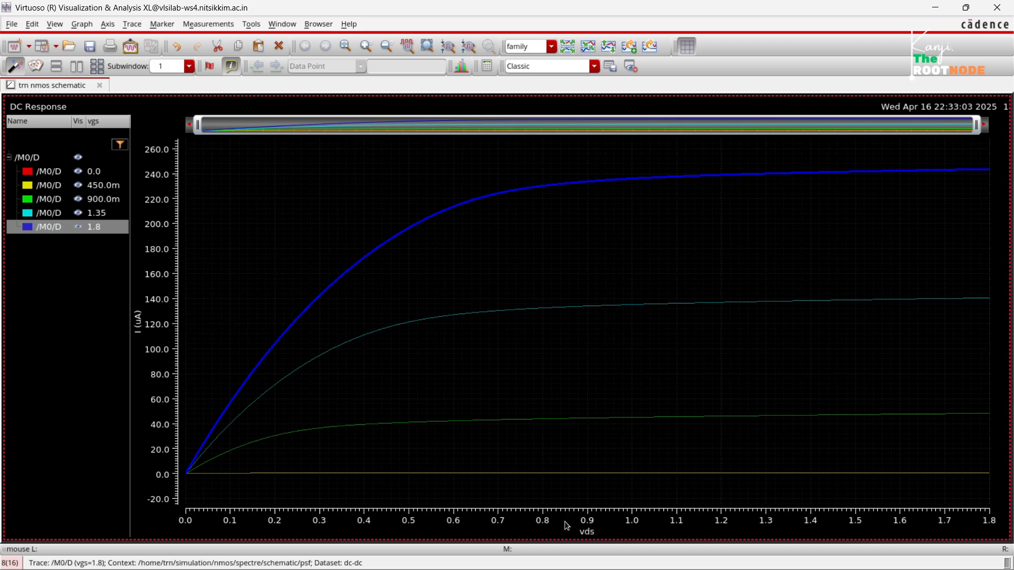
pyautogui.click(106, 186)
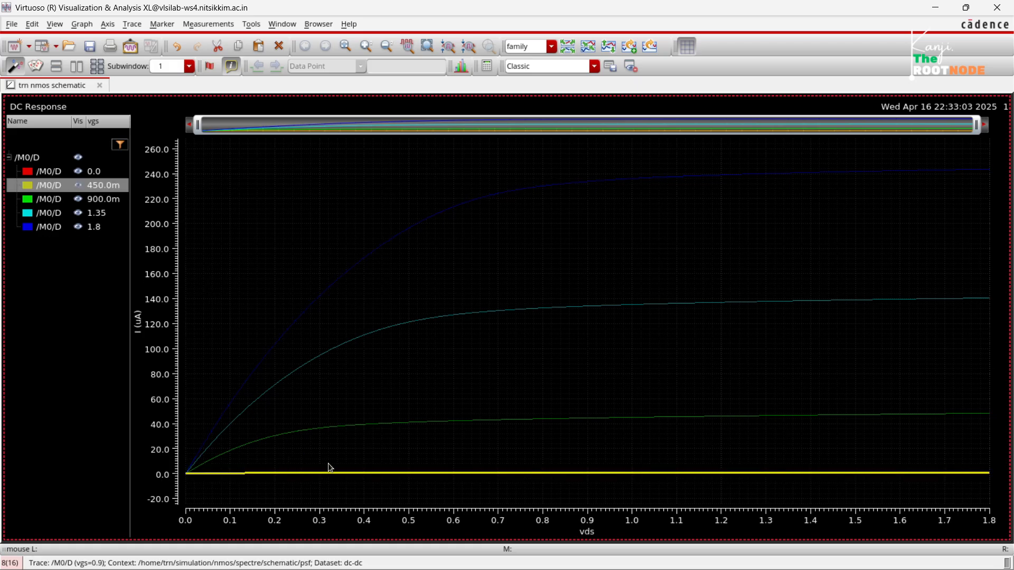
# Highlight the output curves for vgs 900m, 1.35 and 1.8 in turn and close the plot window.
pyautogui.click(100, 199)
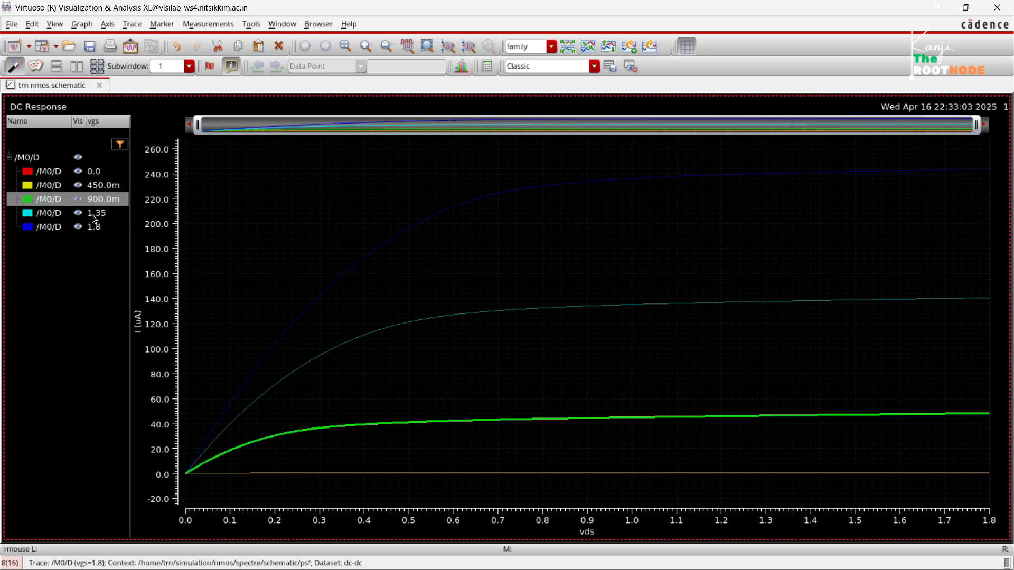
pyautogui.click(94, 217)
pyautogui.click(96, 231)
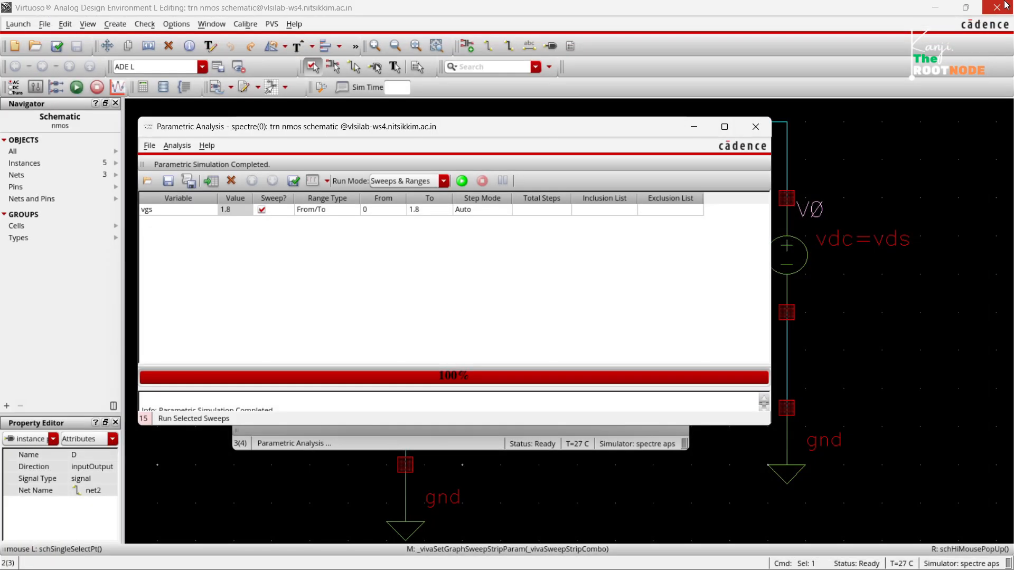
pyautogui.click(997, 7)
# Bring ADE L to the front and change the dc analysis sweep variable to the design variable vgs.
pyautogui.moveTo(516, 126); pyautogui.dragTo(543, 239)
pyautogui.click(511, 208)
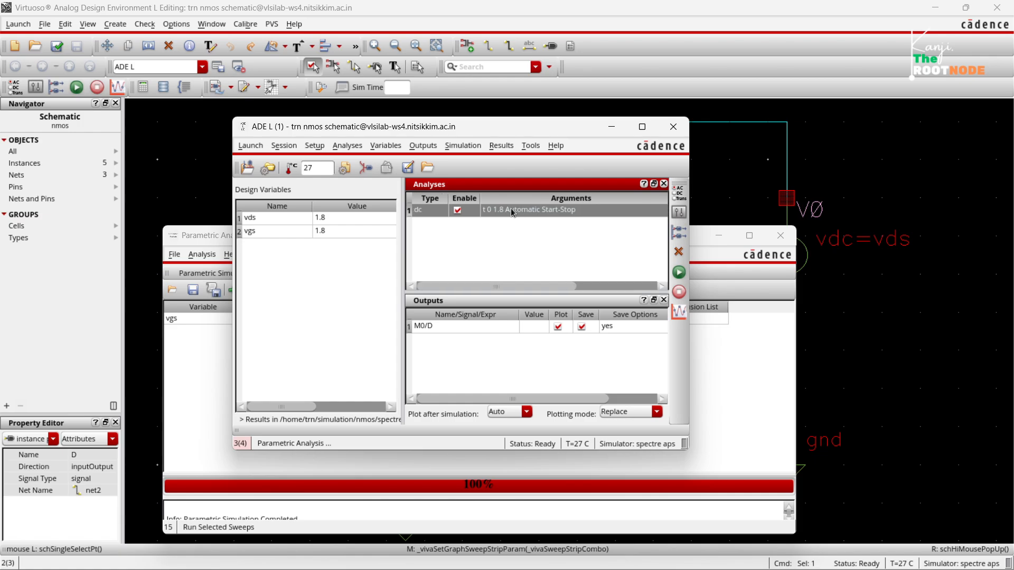
pyautogui.click(679, 194)
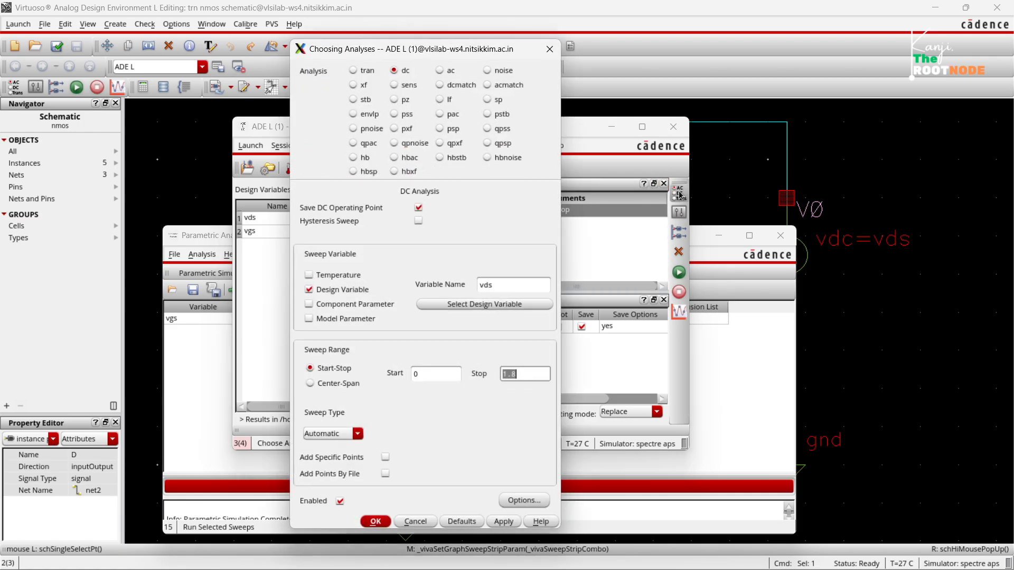
pyautogui.click(469, 308)
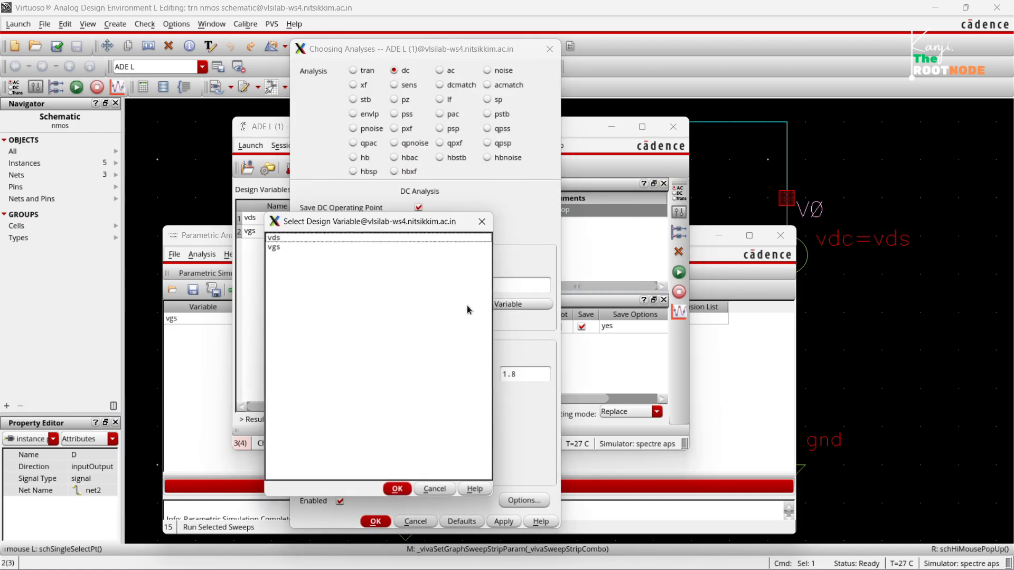
pyautogui.click(277, 248)
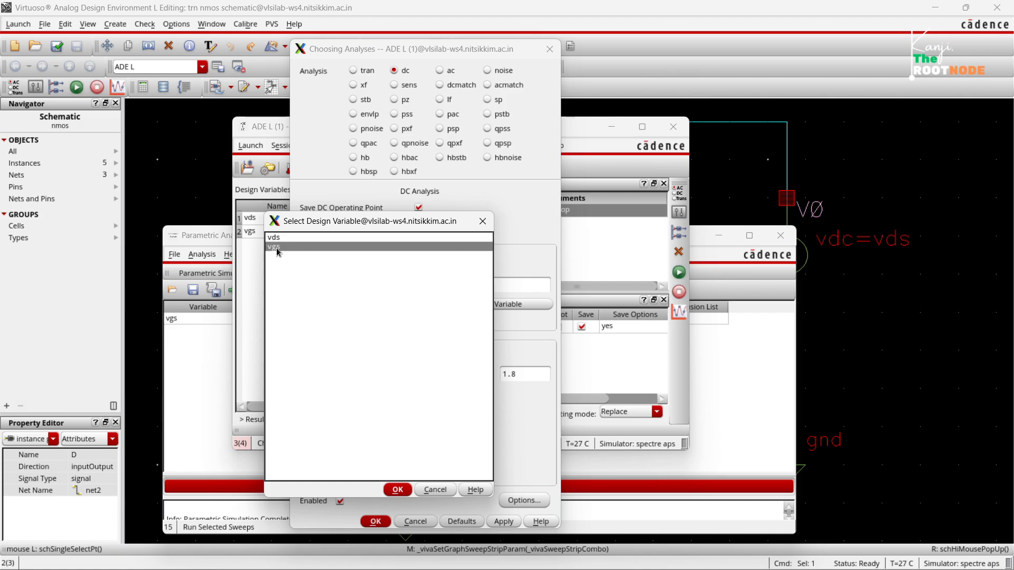
pyautogui.click(397, 490)
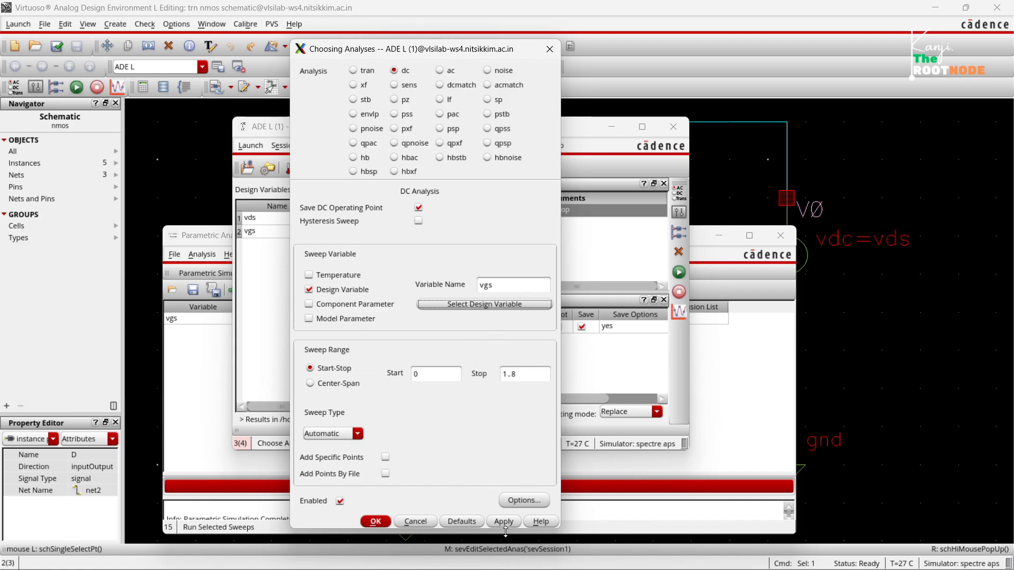
pyautogui.click(376, 522)
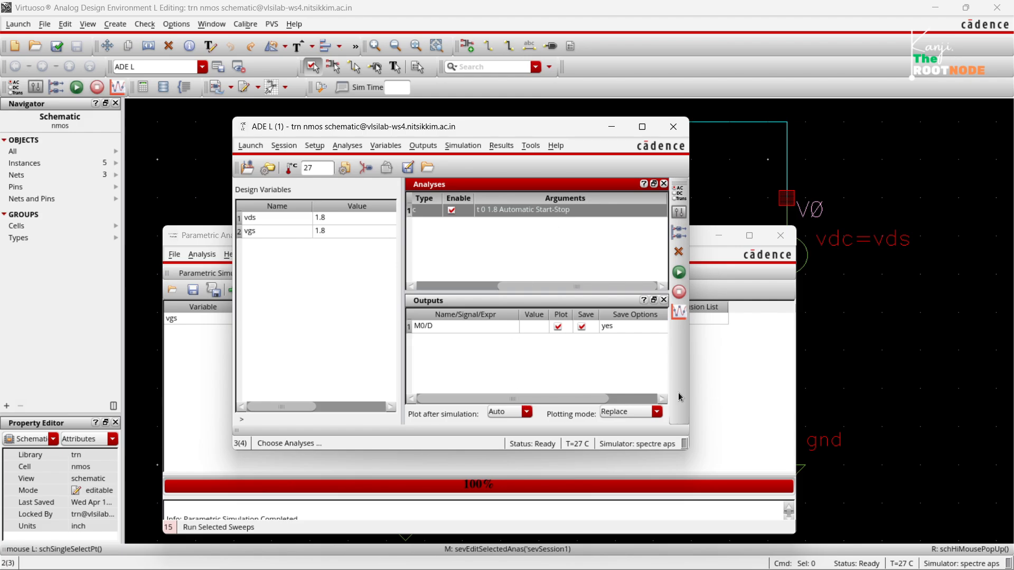
# Change the variable of the existing parametric sweep row to vds.
pyautogui.click(712, 391)
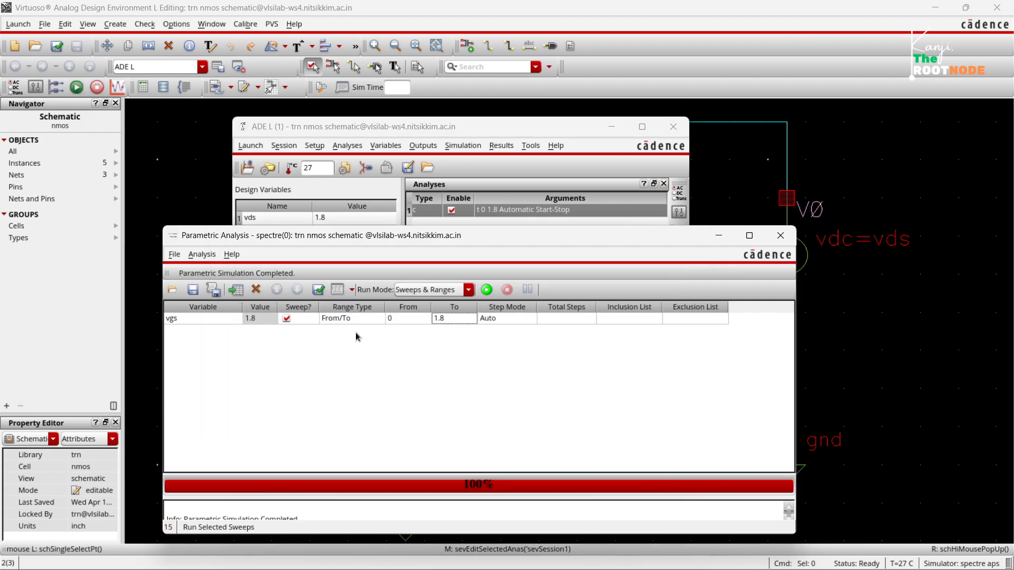
pyautogui.click(235, 319)
pyautogui.click(235, 320)
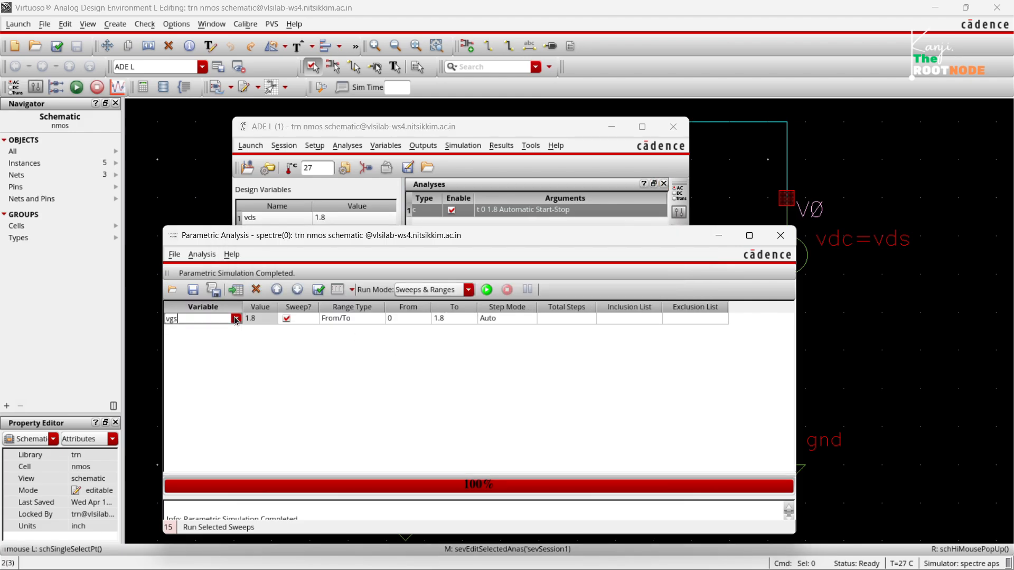
pyautogui.click(232, 319)
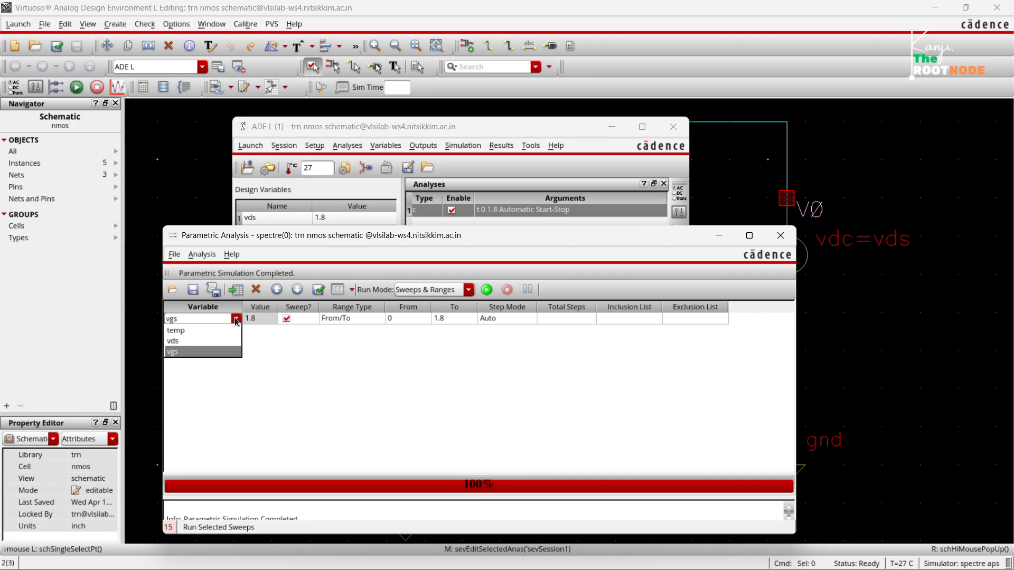
pyautogui.click(222, 341)
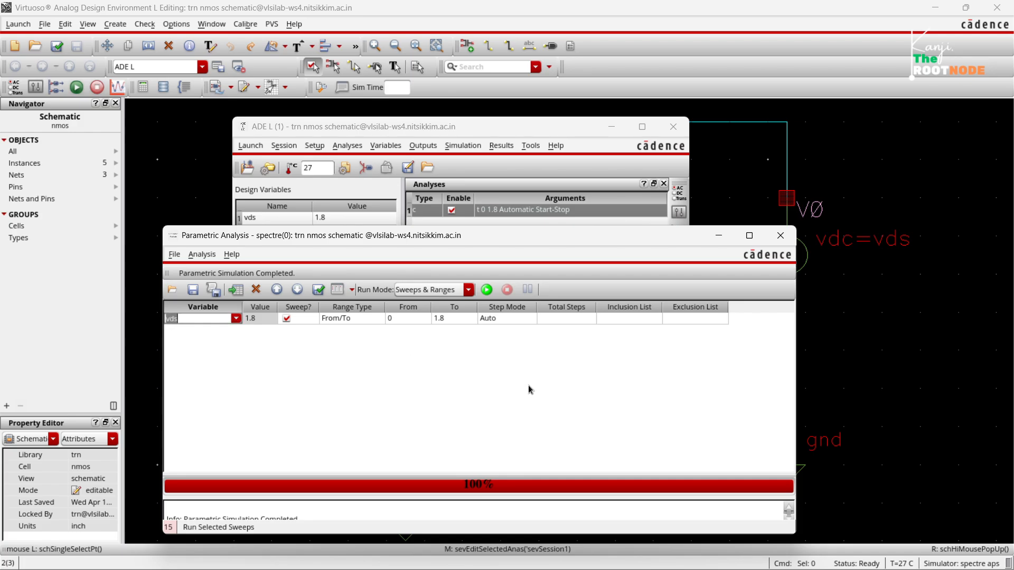
# Run the parametric sweep over vds and maximize the resulting plot window.
pyautogui.click(485, 288)
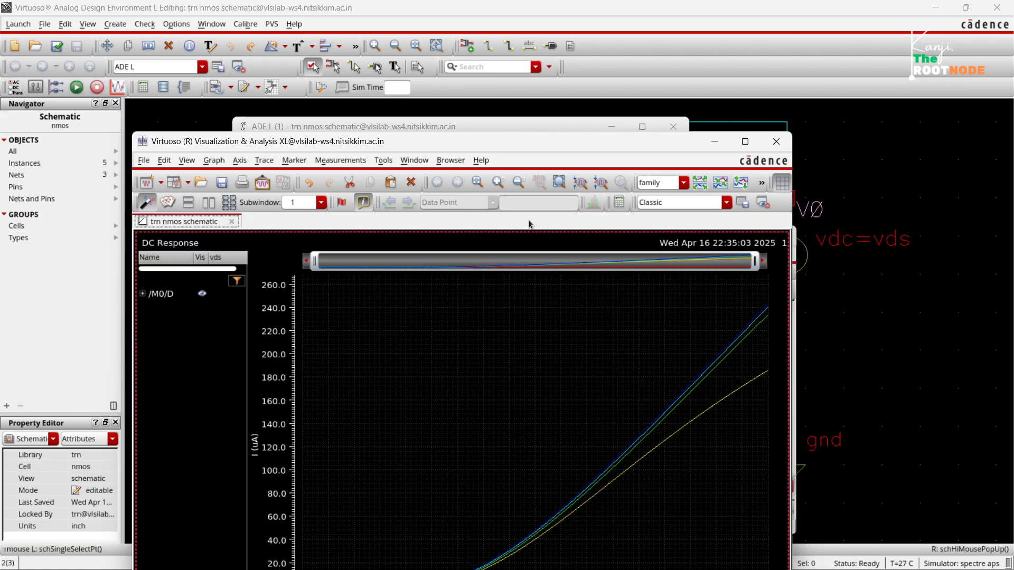
pyautogui.moveTo(507, 148); pyautogui.dragTo(521, 42)
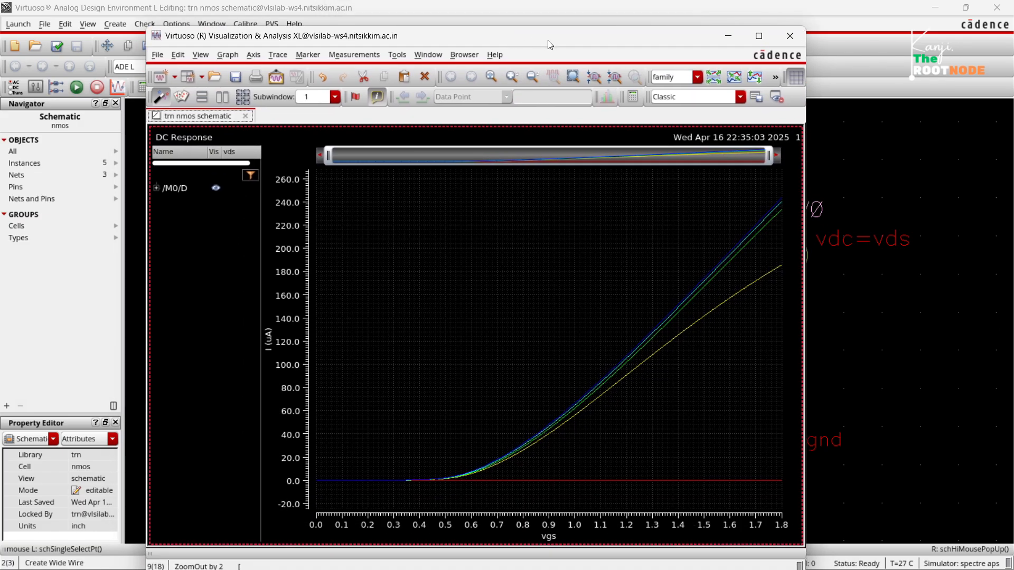
pyautogui.click(761, 36)
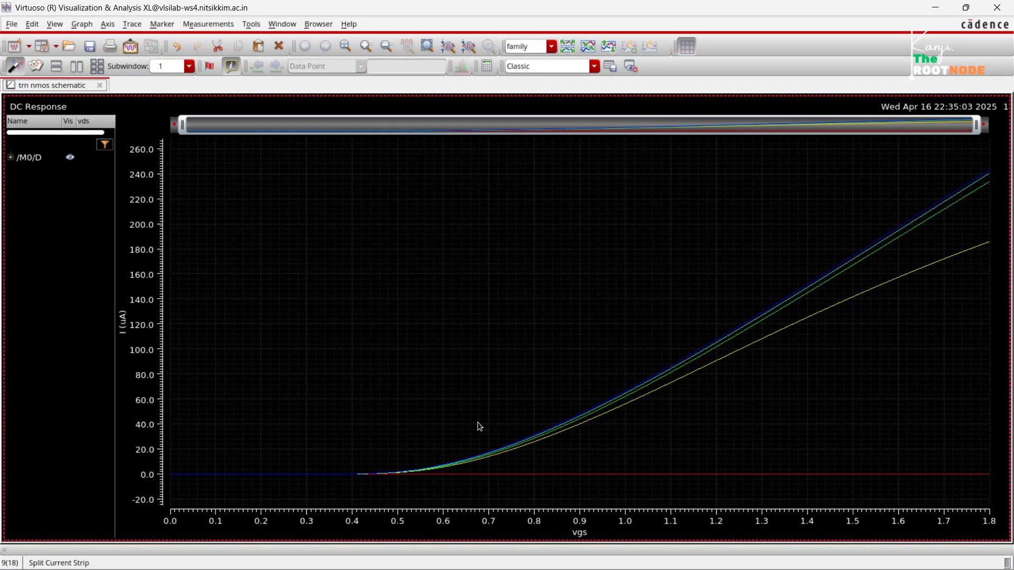
# Expand the /M0/D trace family and compare the transfer curves for vds 450m, 900m, 1.35 and 1.8.
pyautogui.click(11, 158)
pyautogui.click(109, 189)
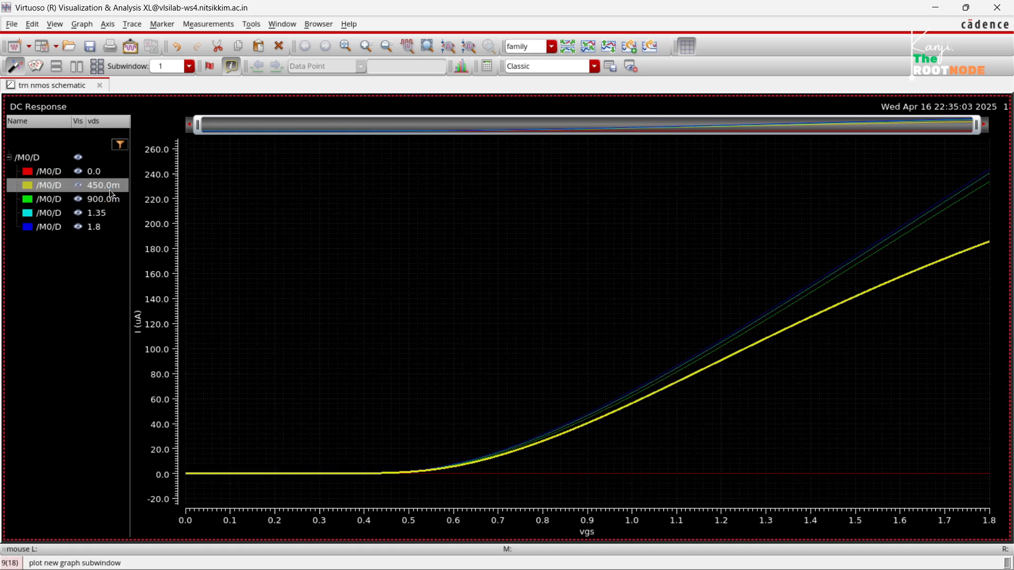
pyautogui.click(109, 201)
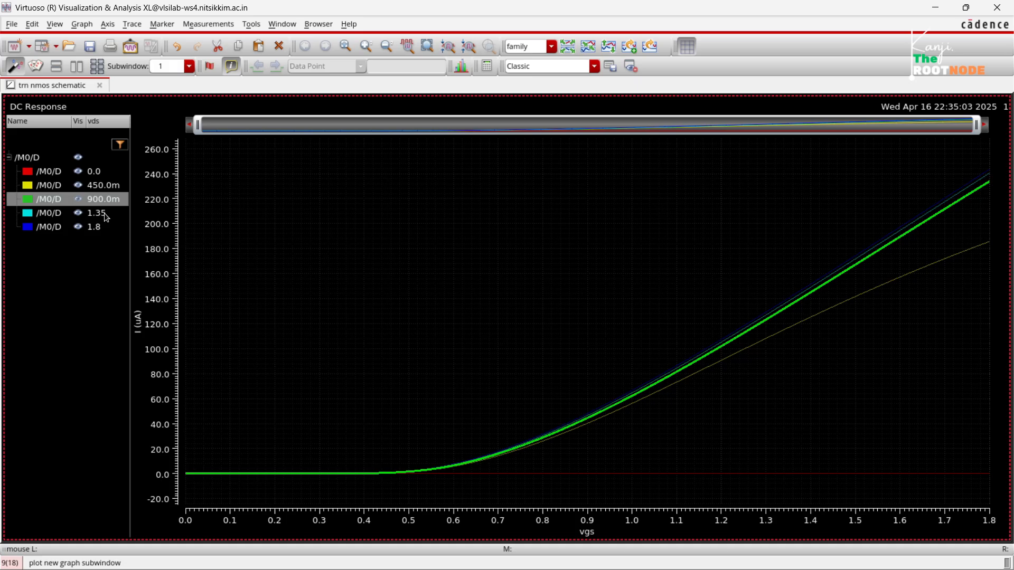
pyautogui.click(105, 214)
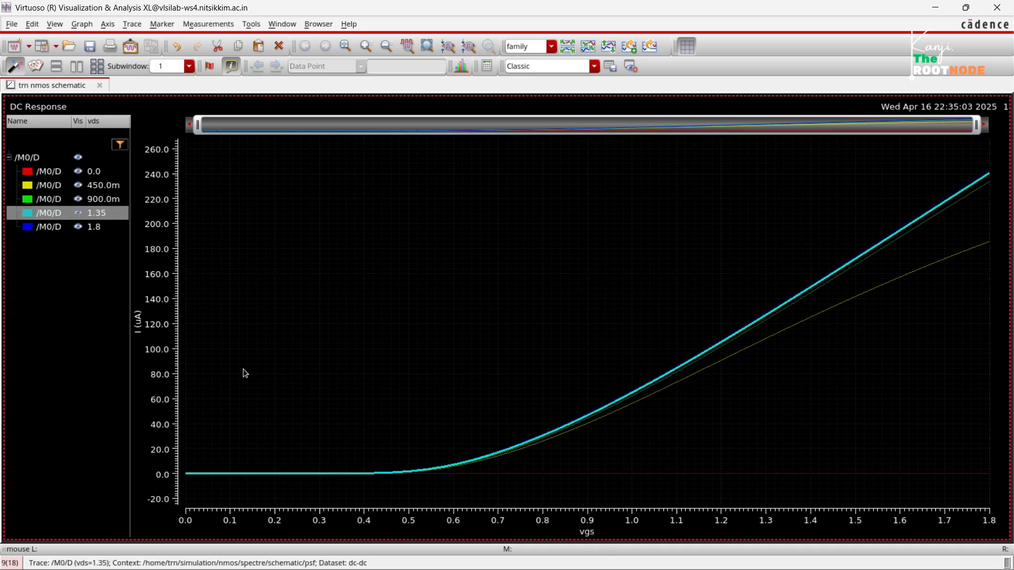
pyautogui.click(96, 228)
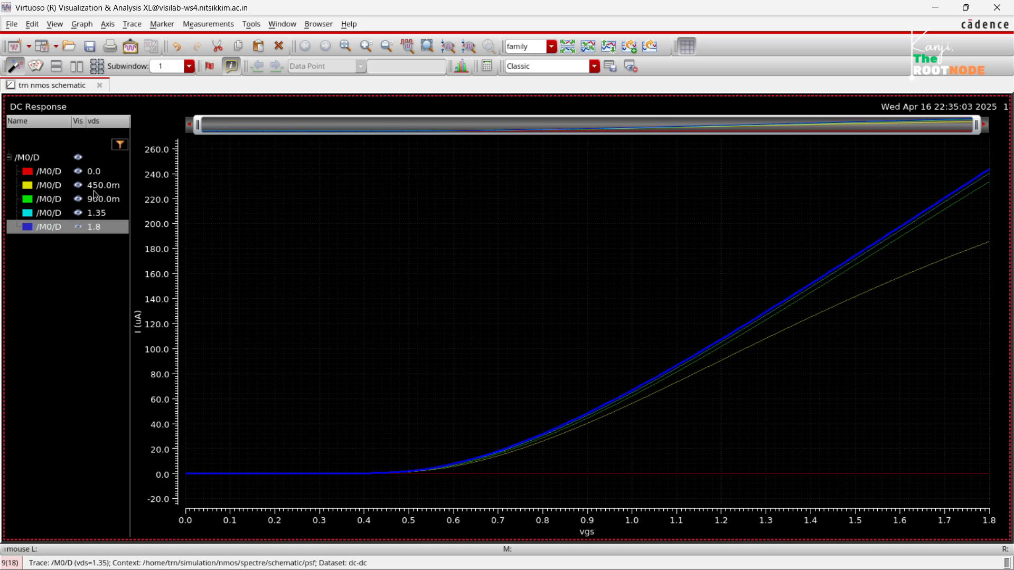
pyautogui.click(94, 189)
pyautogui.click(96, 200)
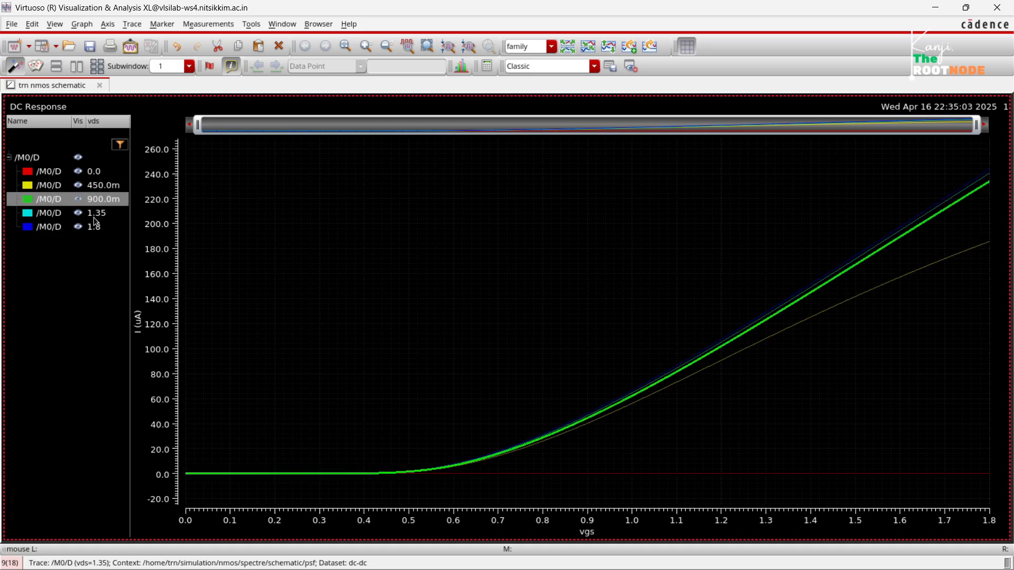
pyautogui.click(94, 217)
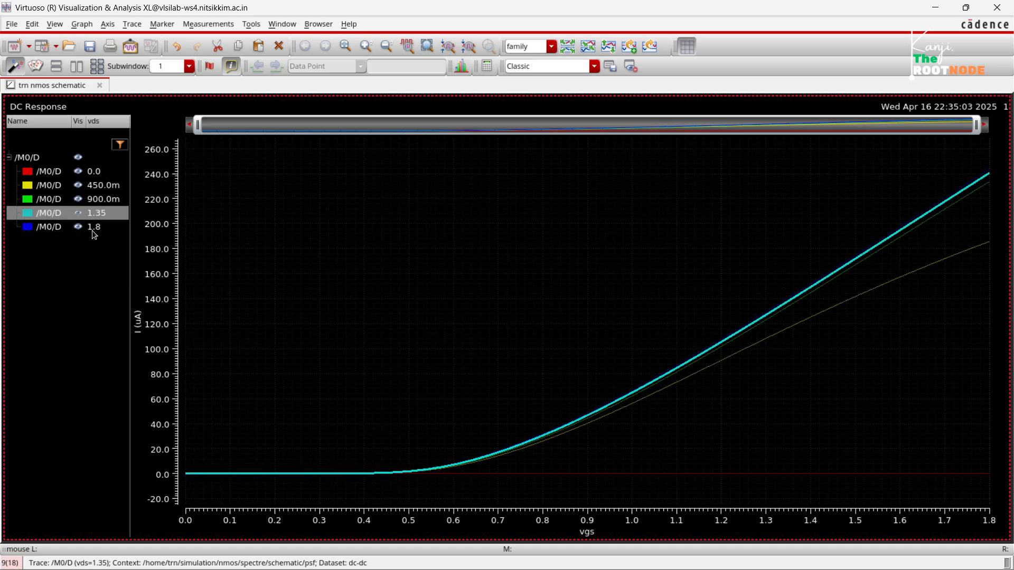
pyautogui.click(94, 228)
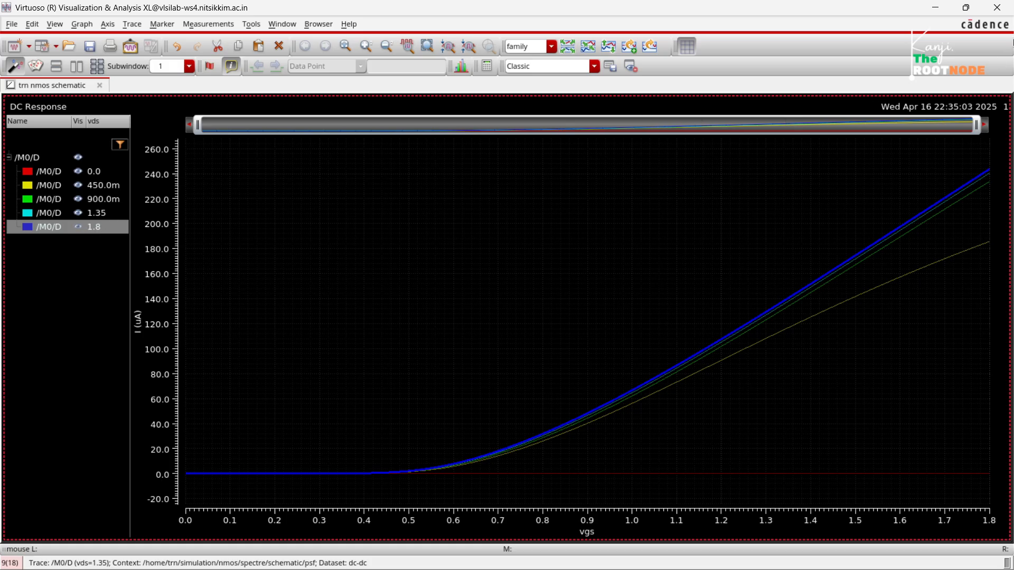
# Close the plot and Parametric Analysis windows and open the Save All output options in ADE L.
pyautogui.click(995, 15)
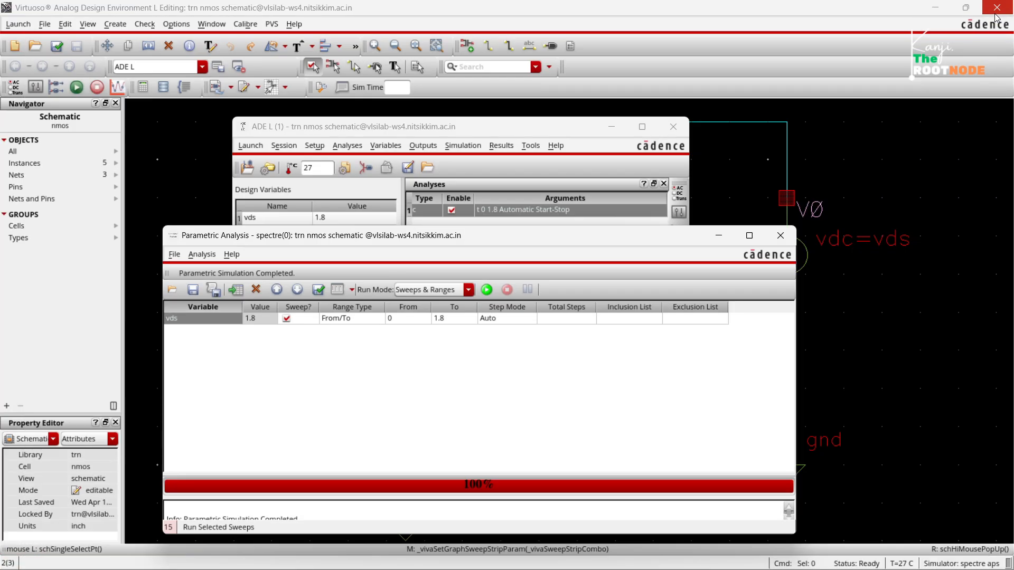
pyautogui.click(781, 236)
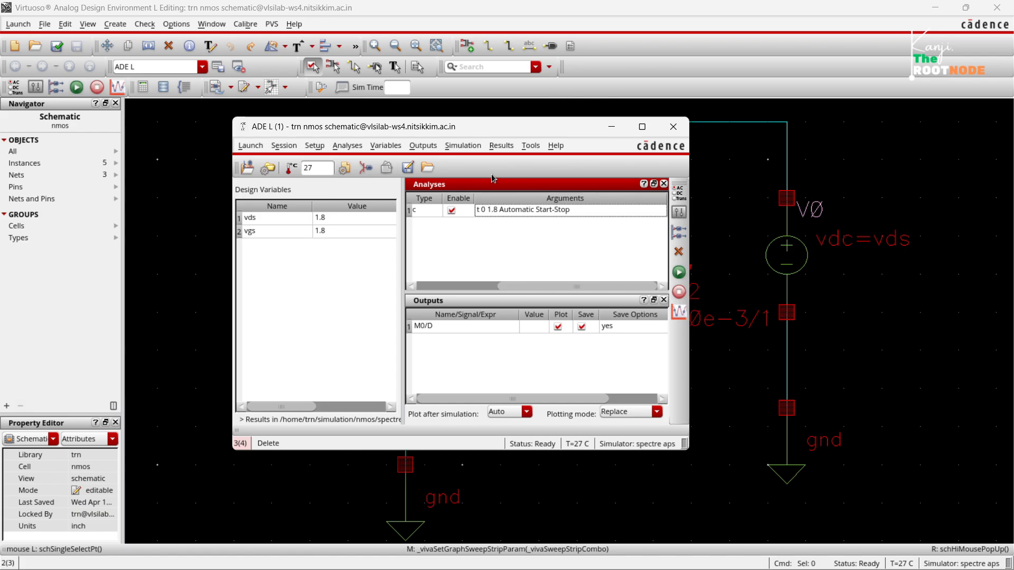
pyautogui.click(423, 147)
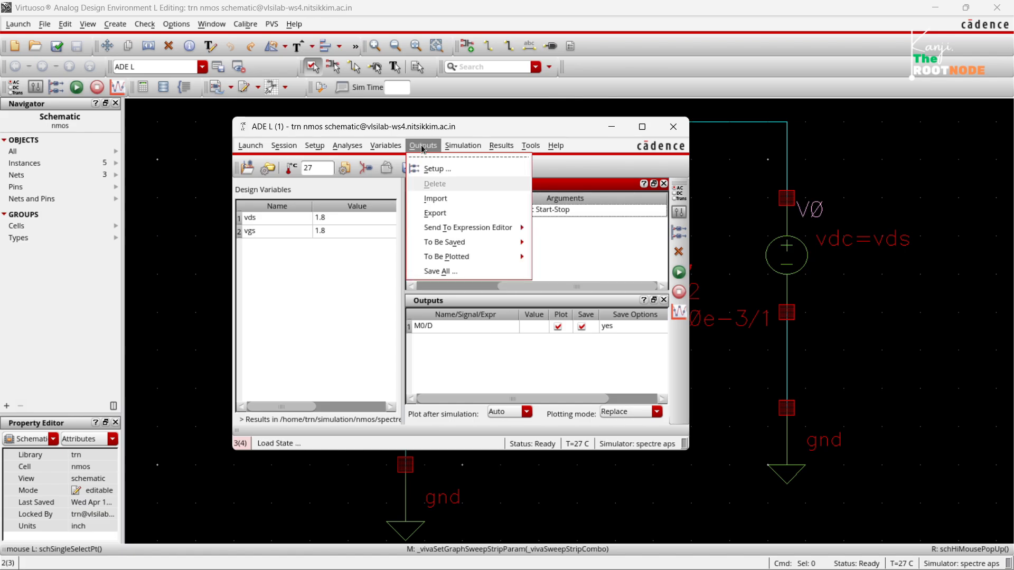
pyautogui.click(442, 271)
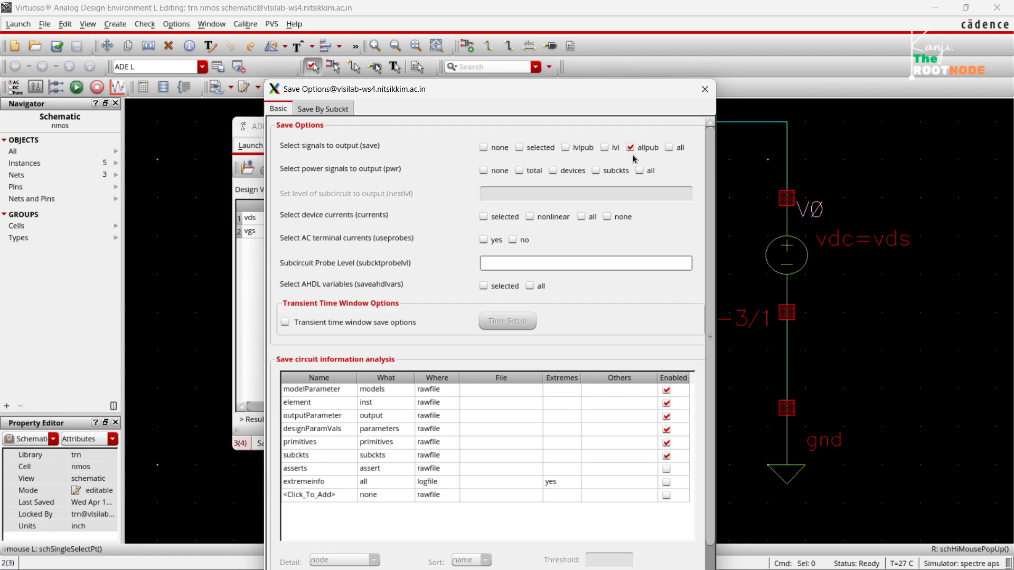
# Save all signals, power signals, device currents and AHDL variables, set AC terminal currents to yes, and apply the options.
pyautogui.click(672, 149)
pyautogui.click(648, 172)
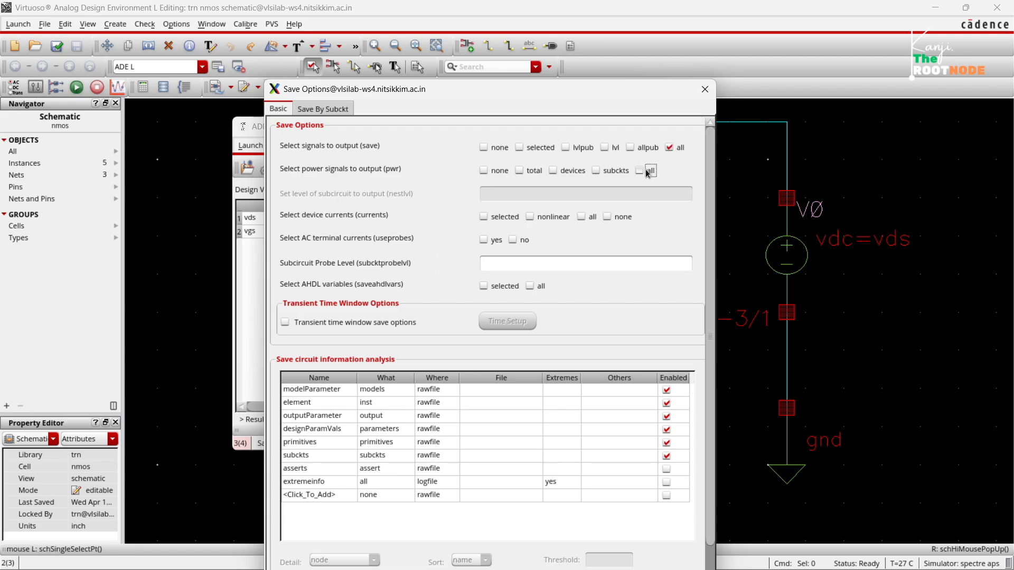
pyautogui.click(585, 217)
pyautogui.click(484, 240)
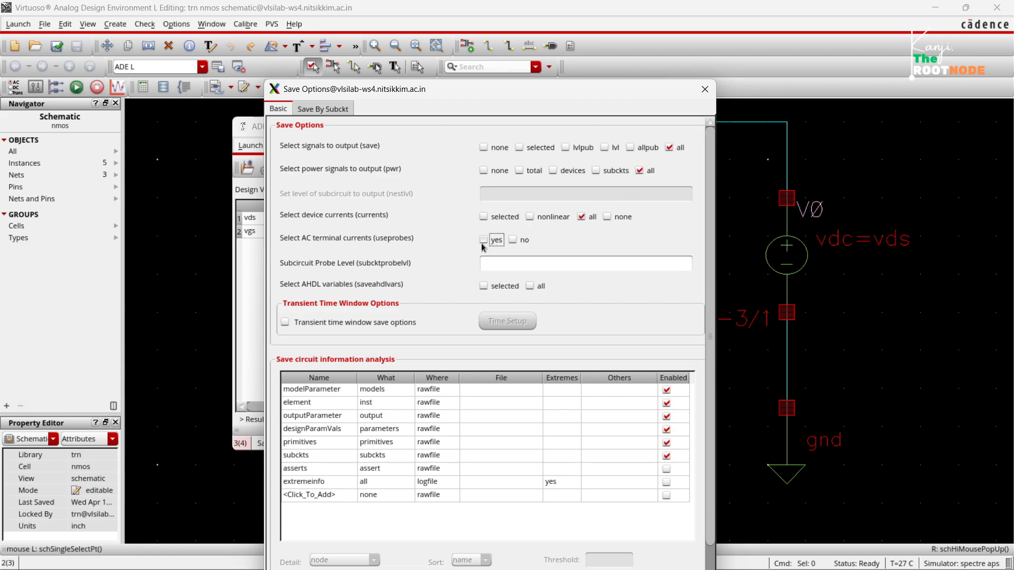
pyautogui.click(538, 286)
pyautogui.moveTo(496, 90); pyautogui.dragTo(413, 35)
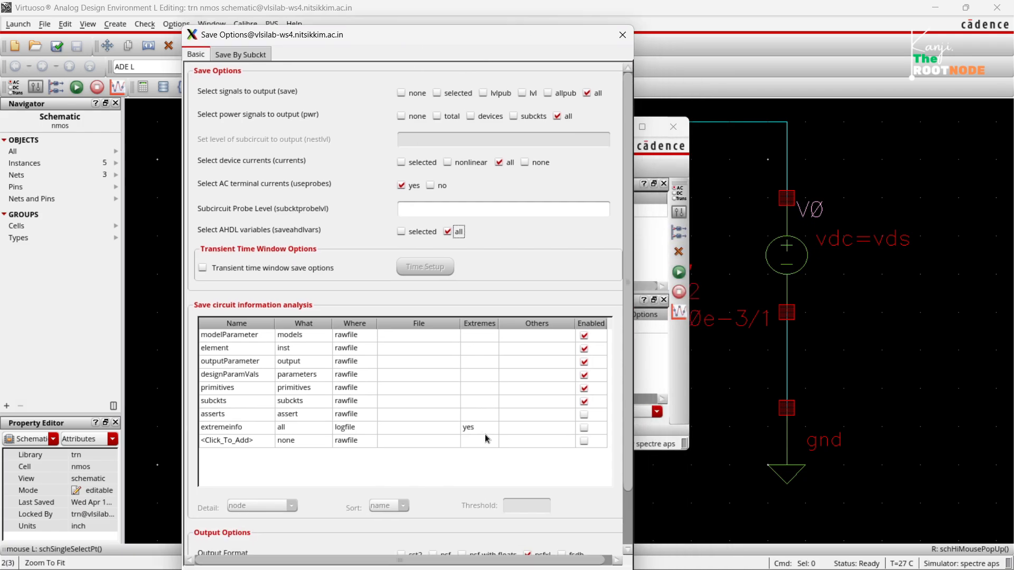
pyautogui.scroll(-3, 485, 444)
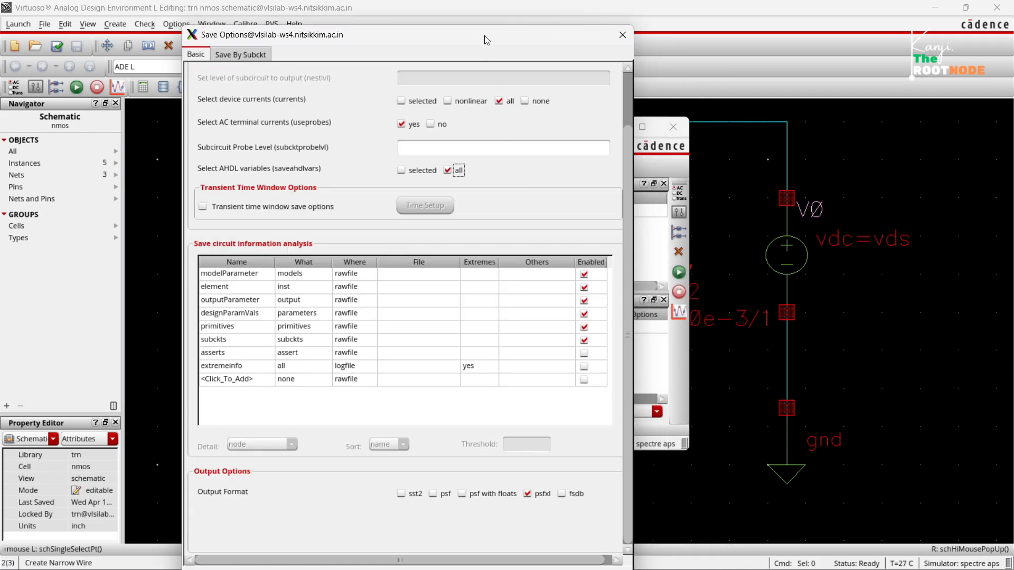
pyautogui.moveTo(487, 40); pyautogui.dragTo(482, 4)
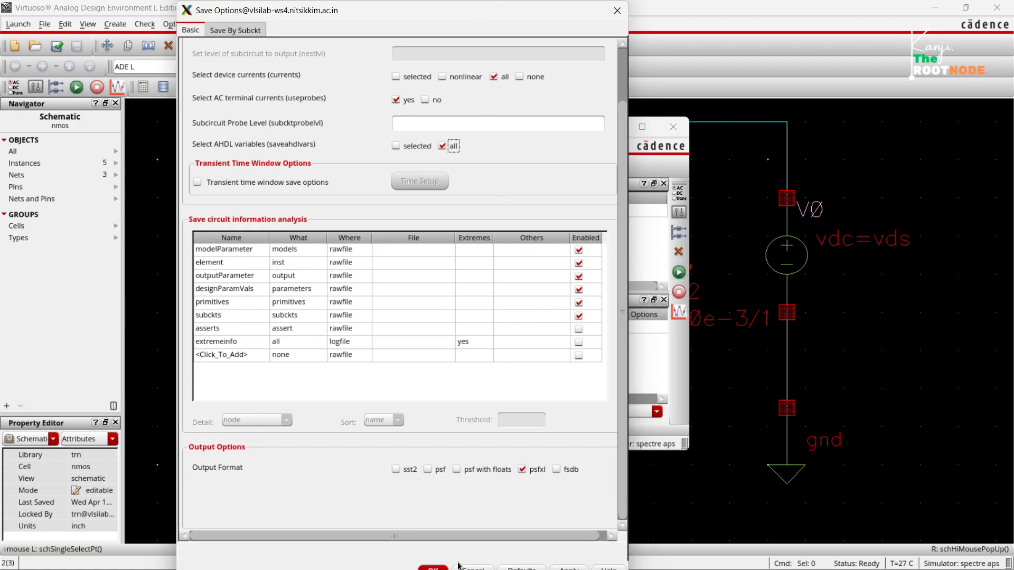
pyautogui.click(433, 567)
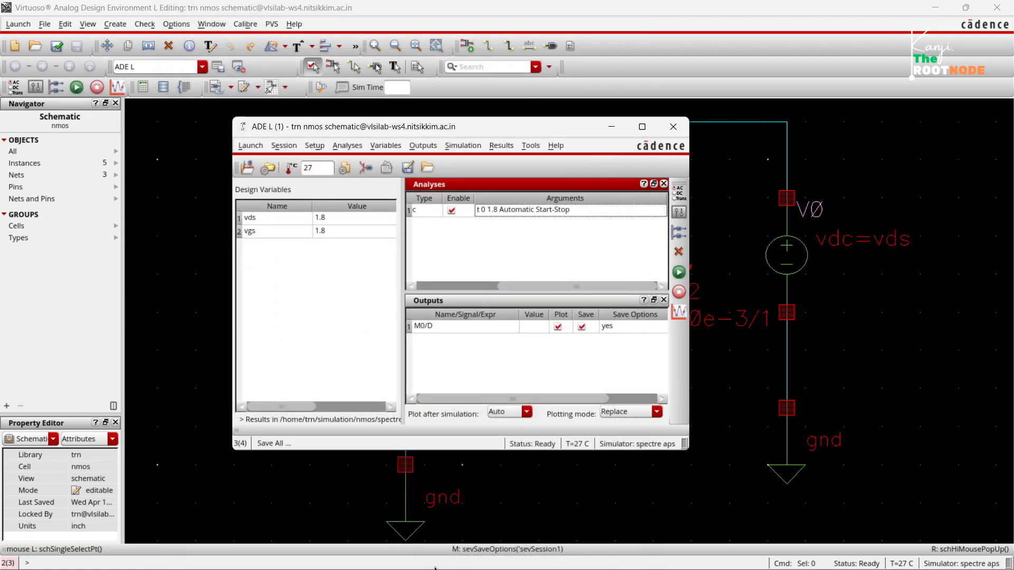
# Netlist and run the simulation, close its plot window, and move ADE L aside to uncover transistor M0.
pyautogui.click(678, 271)
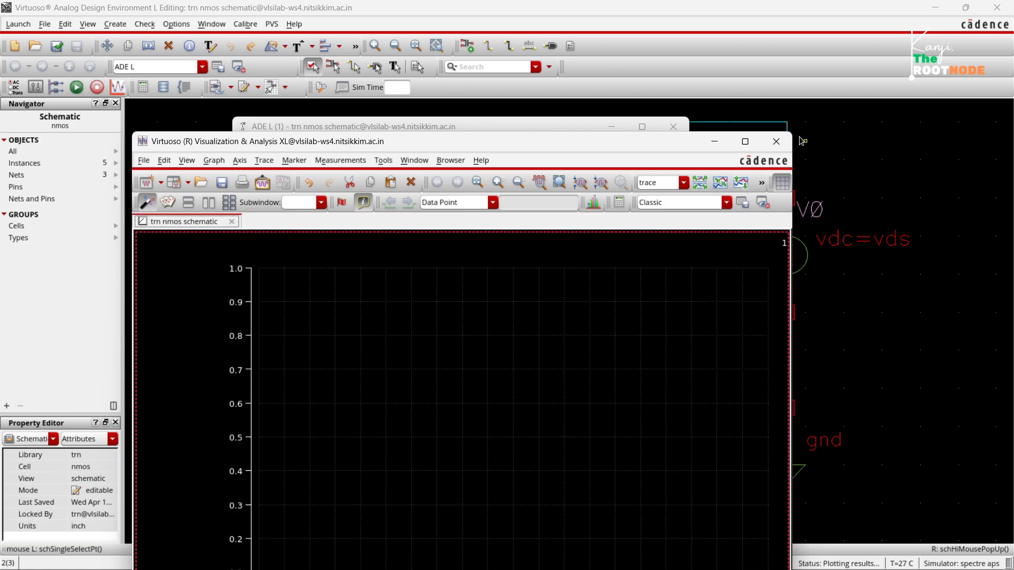
pyautogui.click(776, 141)
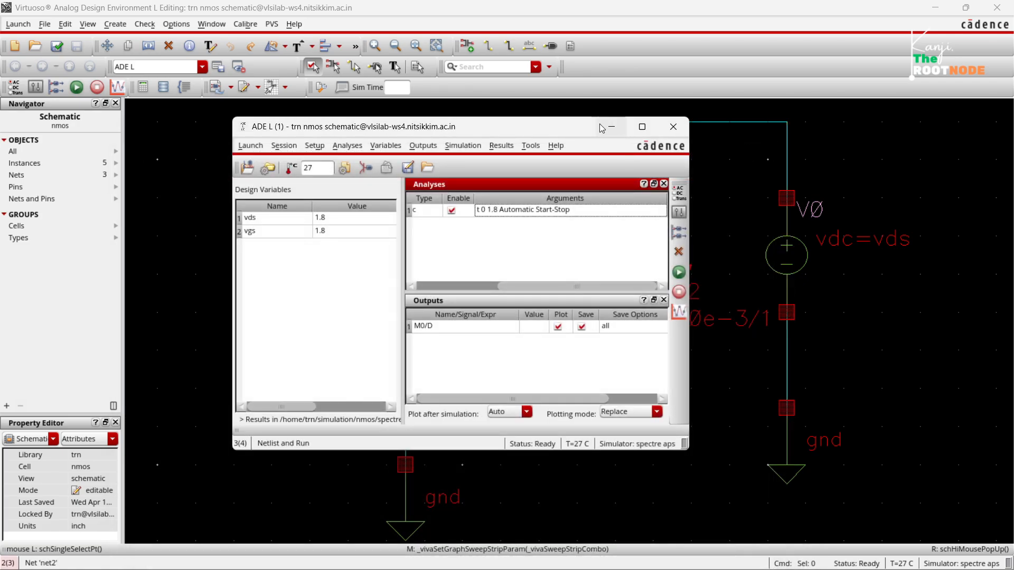
pyautogui.moveTo(580, 130); pyautogui.dragTo(389, 122)
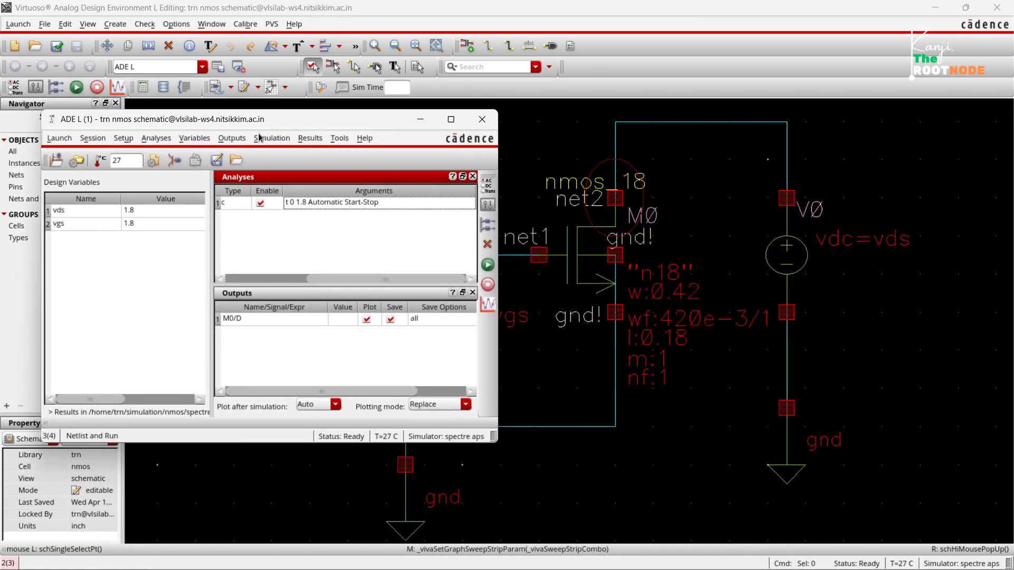
# Open the Direct Plot main form for the dc results and set its function to Power with Total Power selected.
pyautogui.click(310, 139)
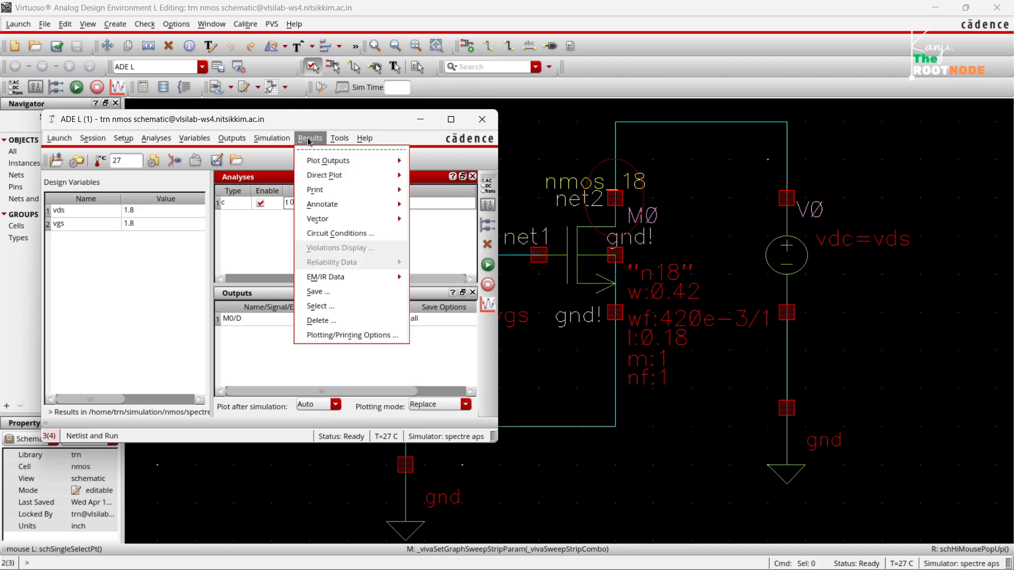
pyautogui.moveTo(322, 176)
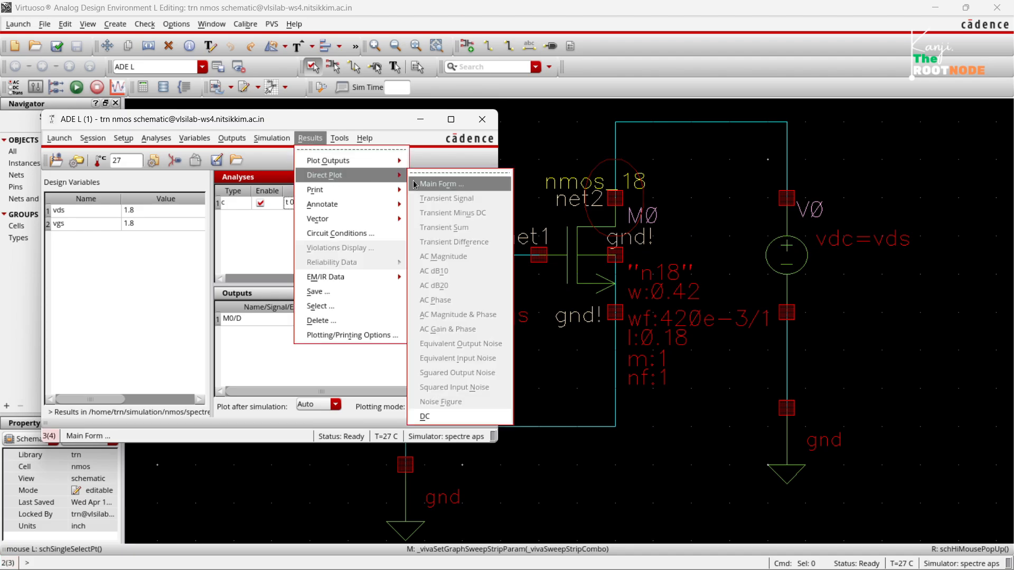
pyautogui.click(441, 185)
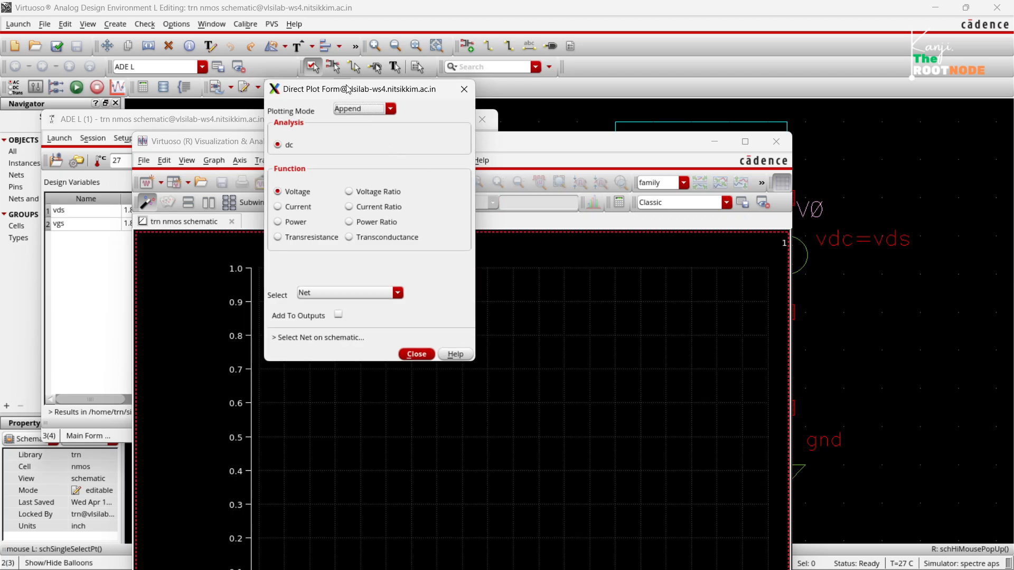
pyautogui.moveTo(348, 89); pyautogui.dragTo(453, 109)
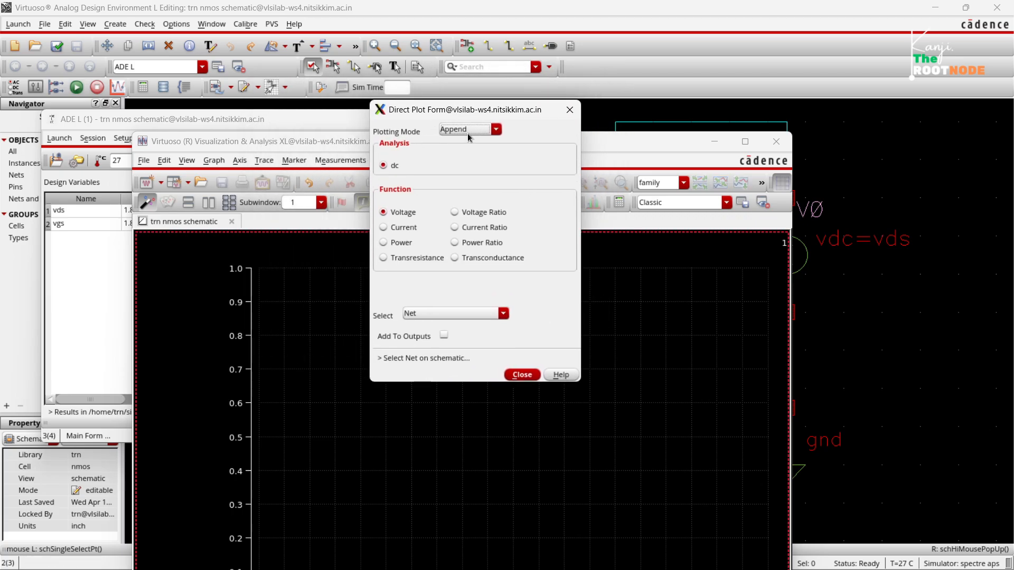
pyautogui.click(384, 243)
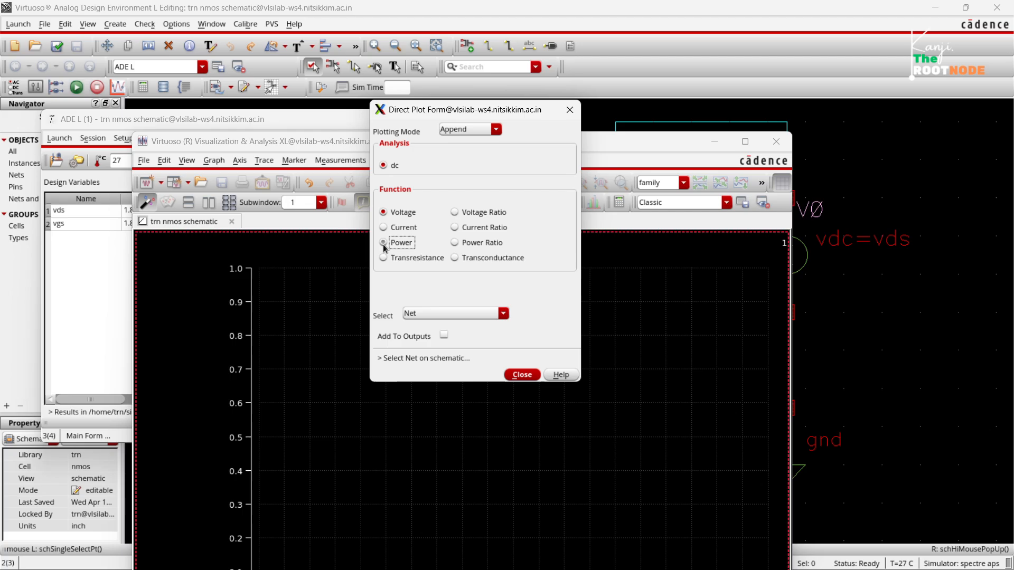
pyautogui.click(528, 313)
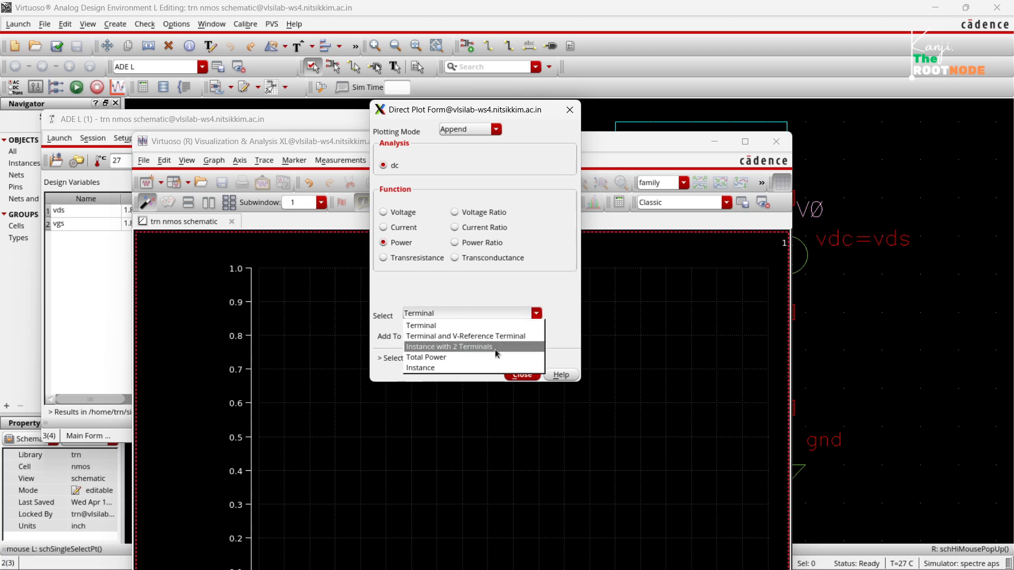
pyautogui.click(476, 357)
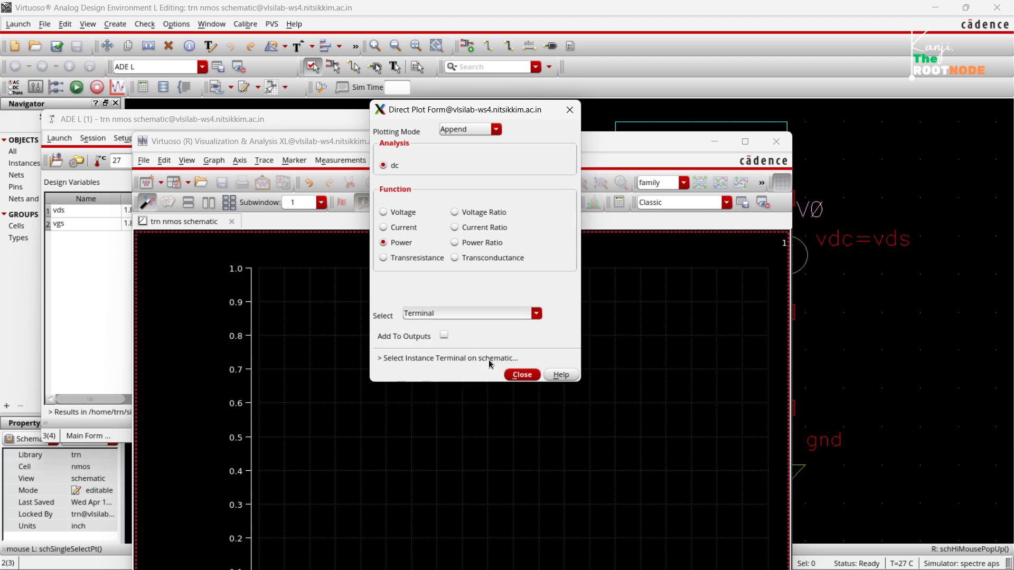
# Plot the total dc power with Add To Outputs enabled and maximize the waveform window.
pyautogui.click(444, 336)
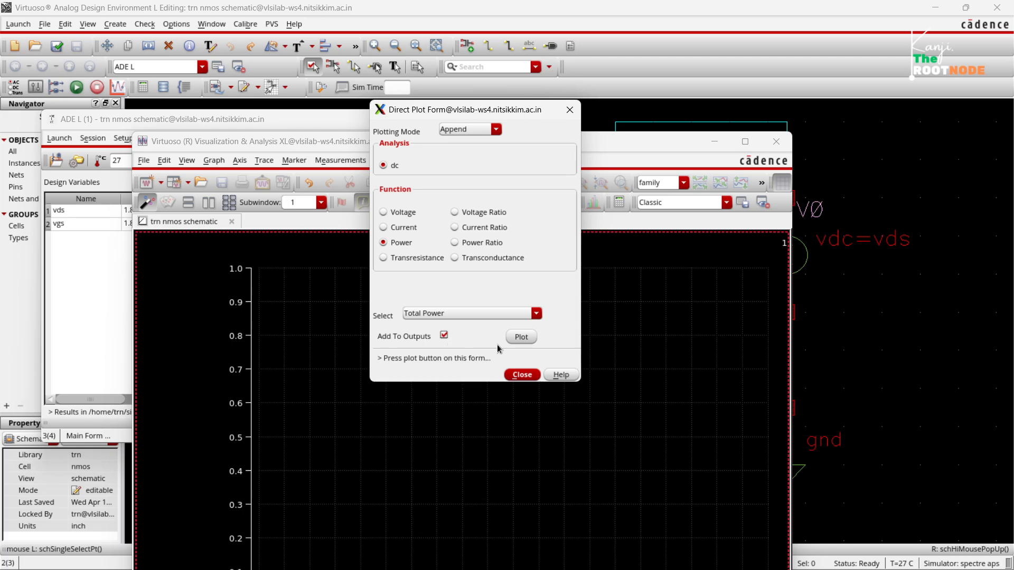
pyautogui.click(517, 338)
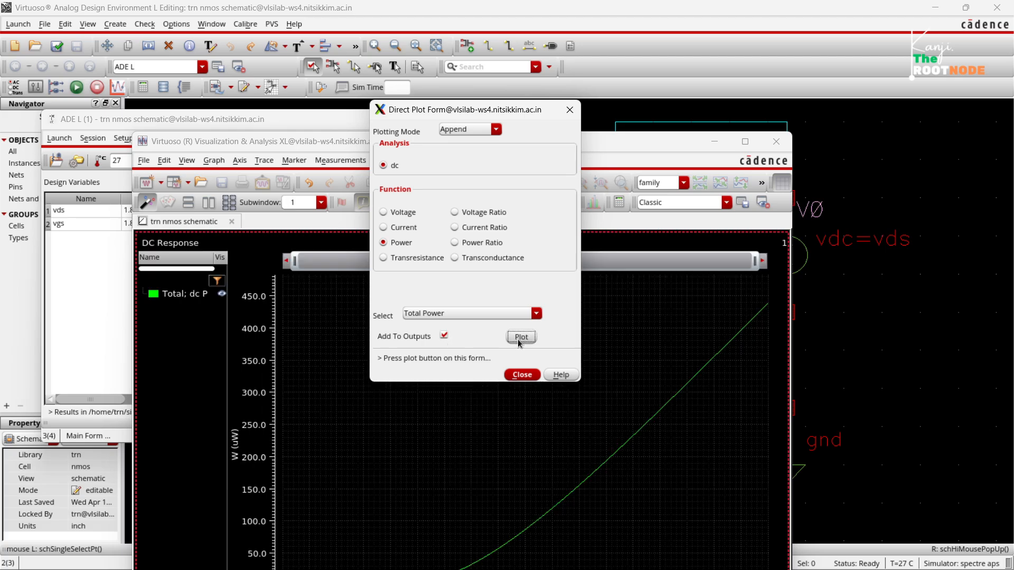
pyautogui.click(610, 146)
pyautogui.doubleClick(610, 146)
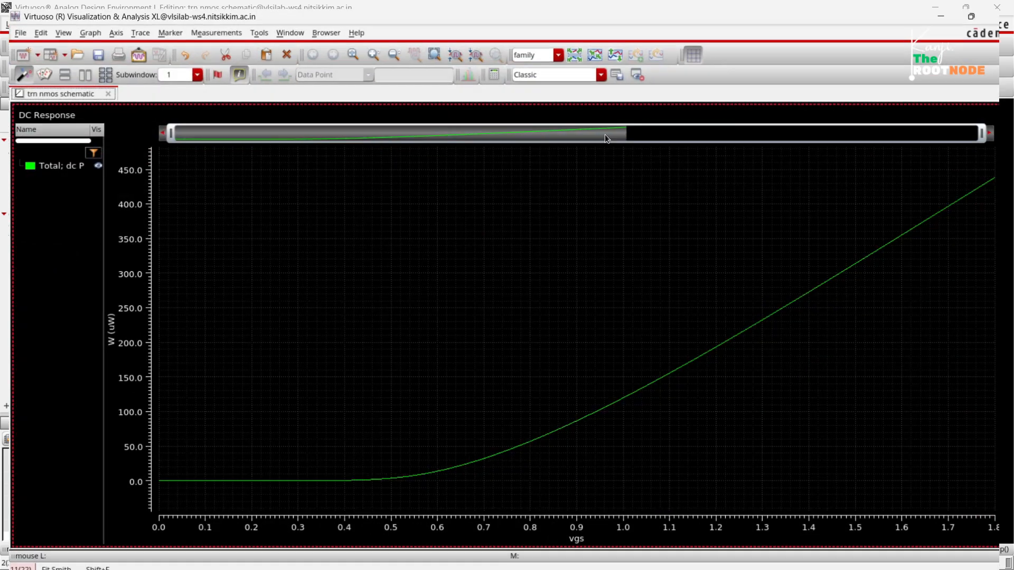